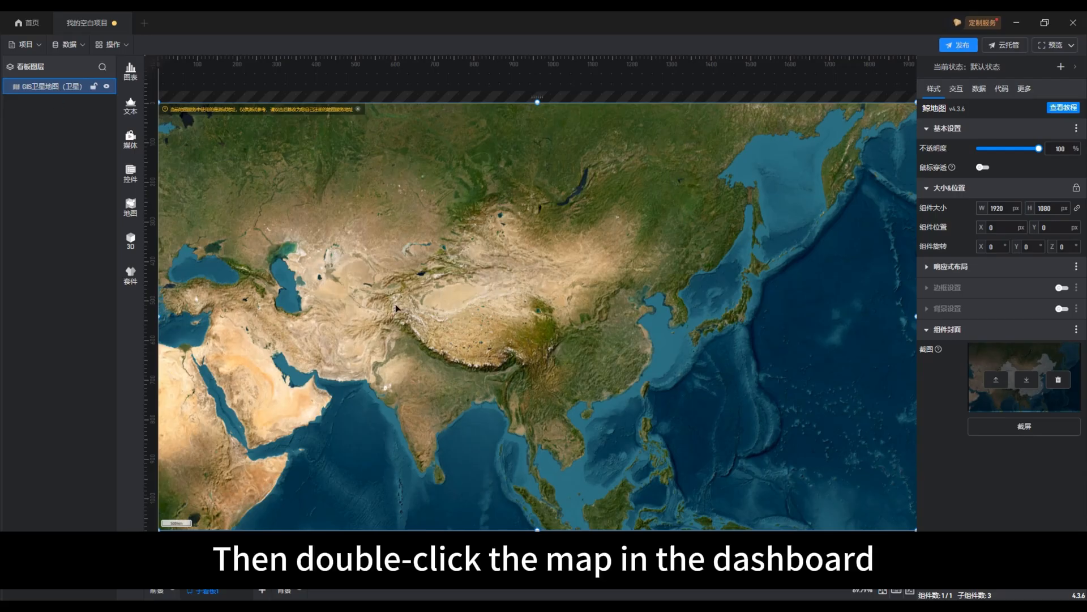
- Open the GIS satellite map component for editing and dismiss the test-service notice
double_click(609, 369)
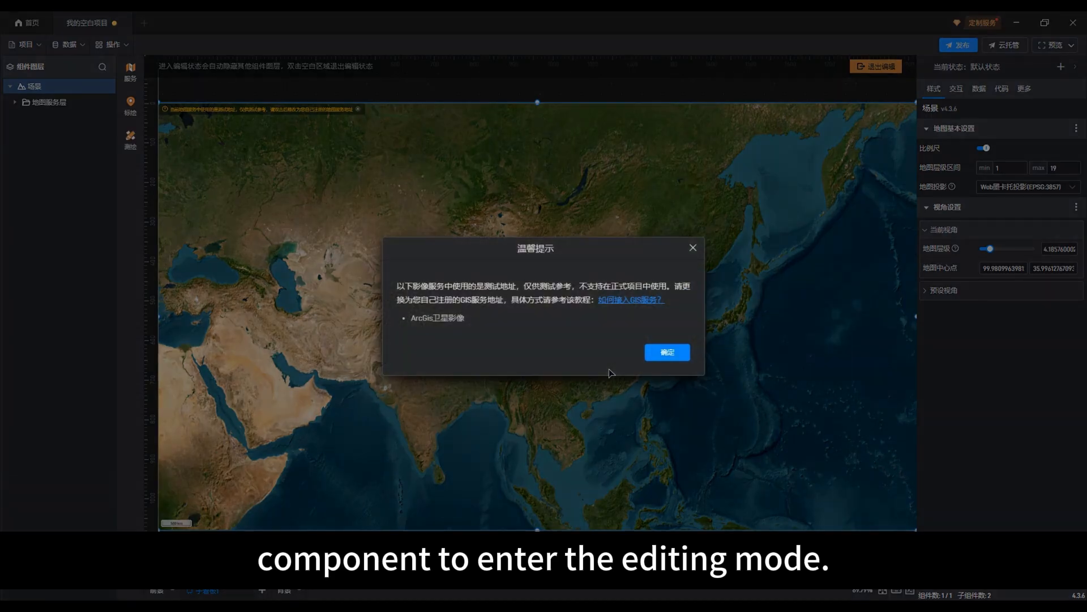
click(663, 359)
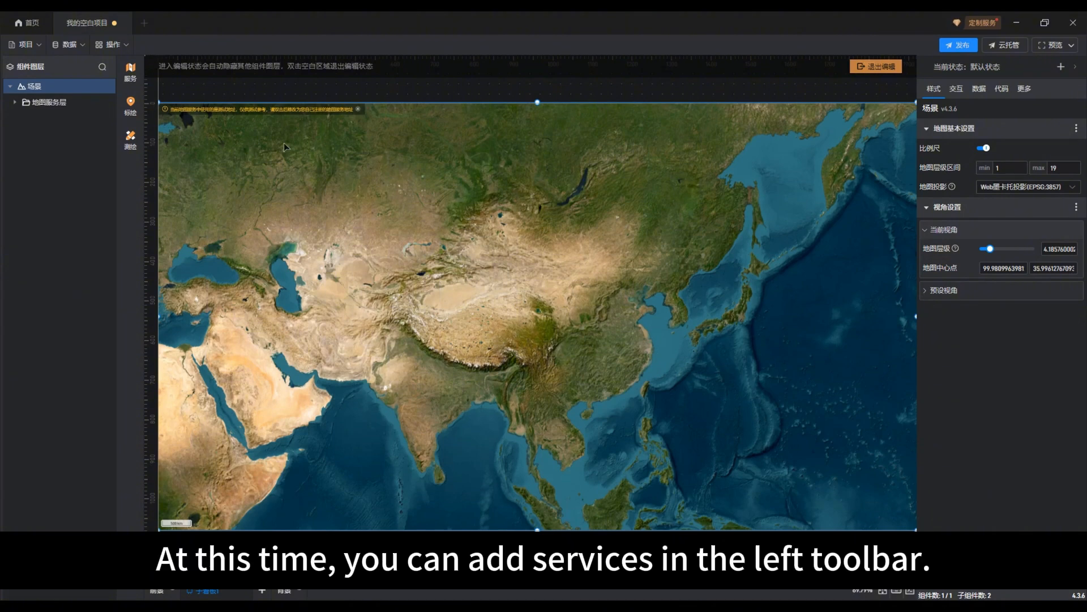
- Look through the imagery, feature and administrative-division categories of the available map services
click(134, 78)
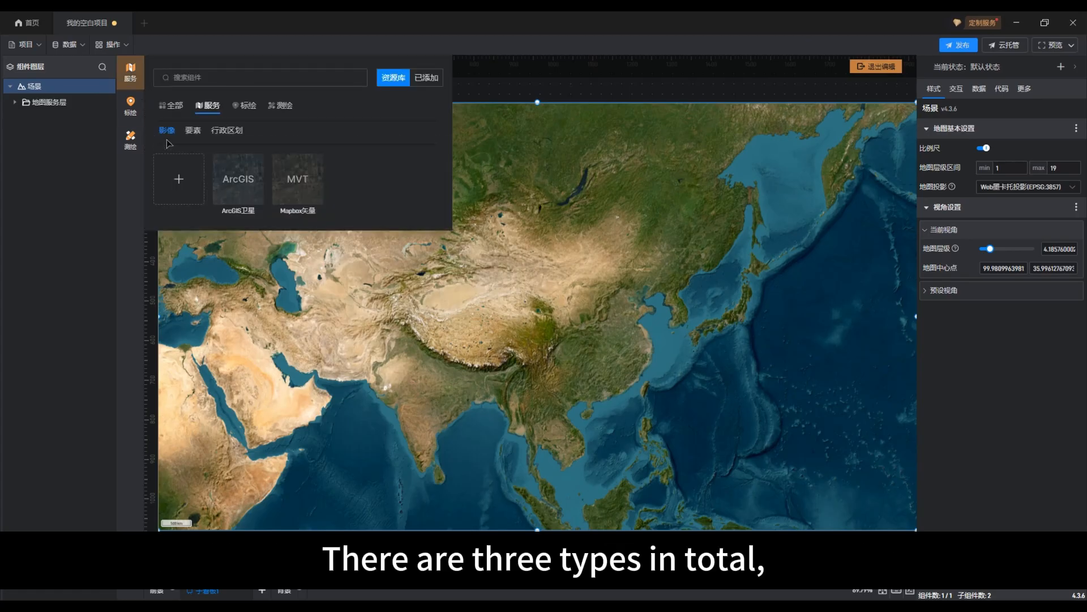
click(201, 132)
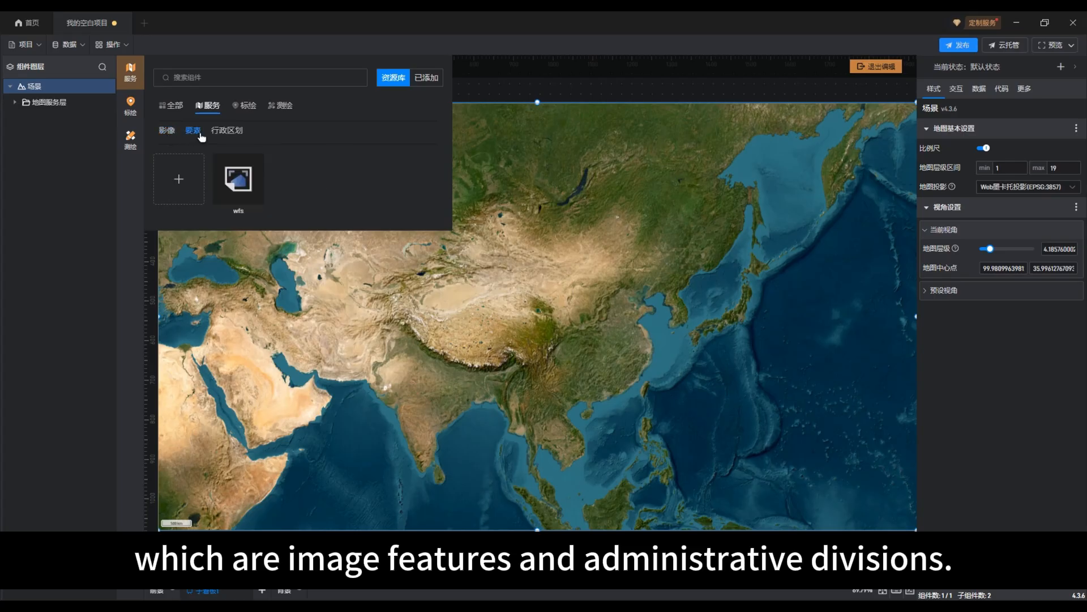
click(227, 131)
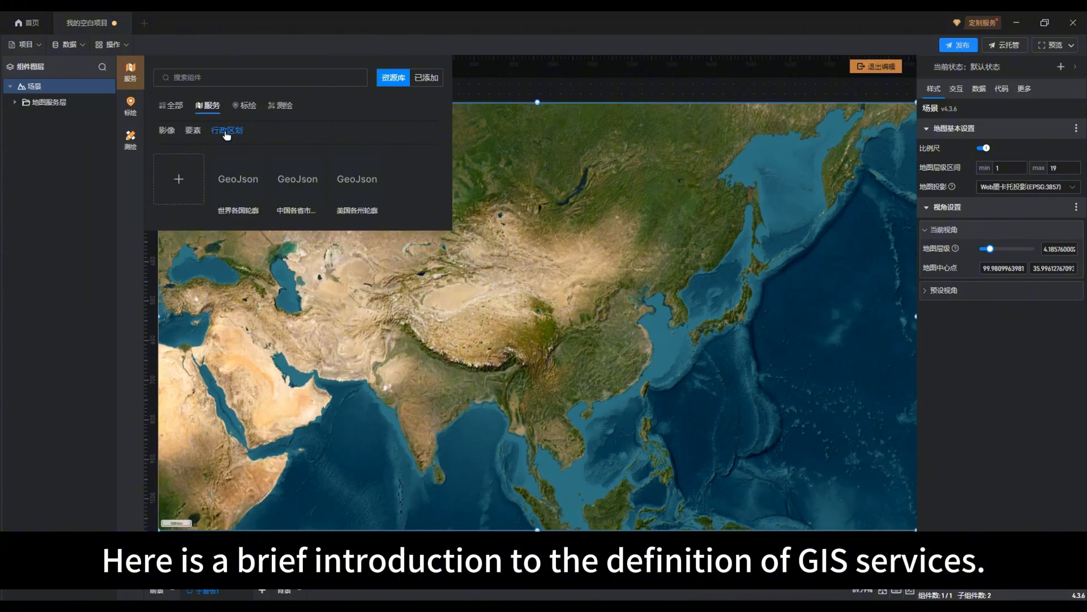
click(172, 134)
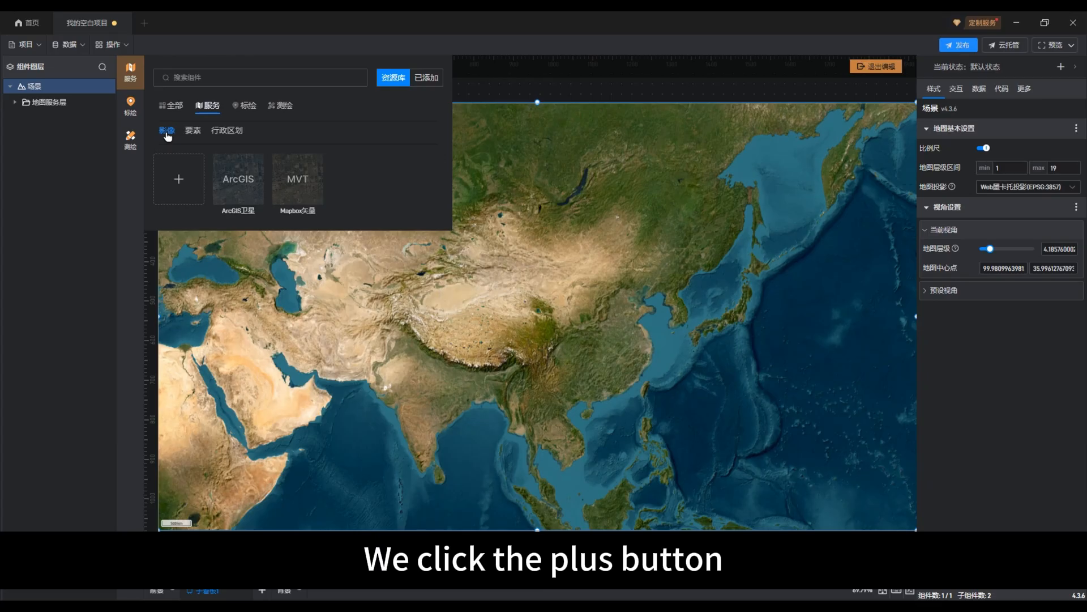
- Examine the imagery import protocols (URL template, standard protocol with its subtypes, ArcGIS and SuperMap) and close the dialog without importing
click(181, 183)
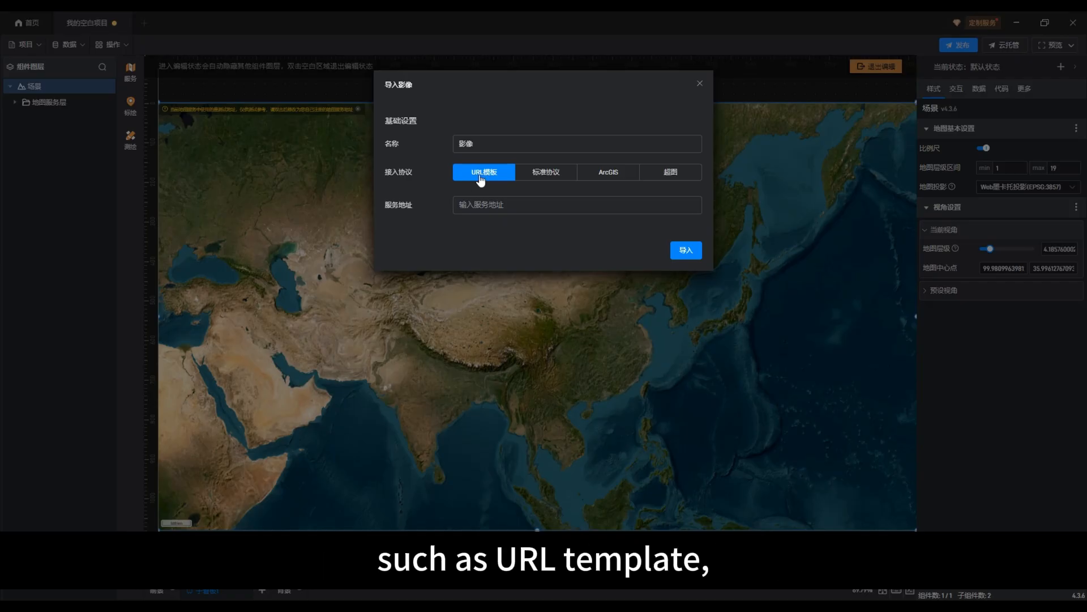
click(557, 173)
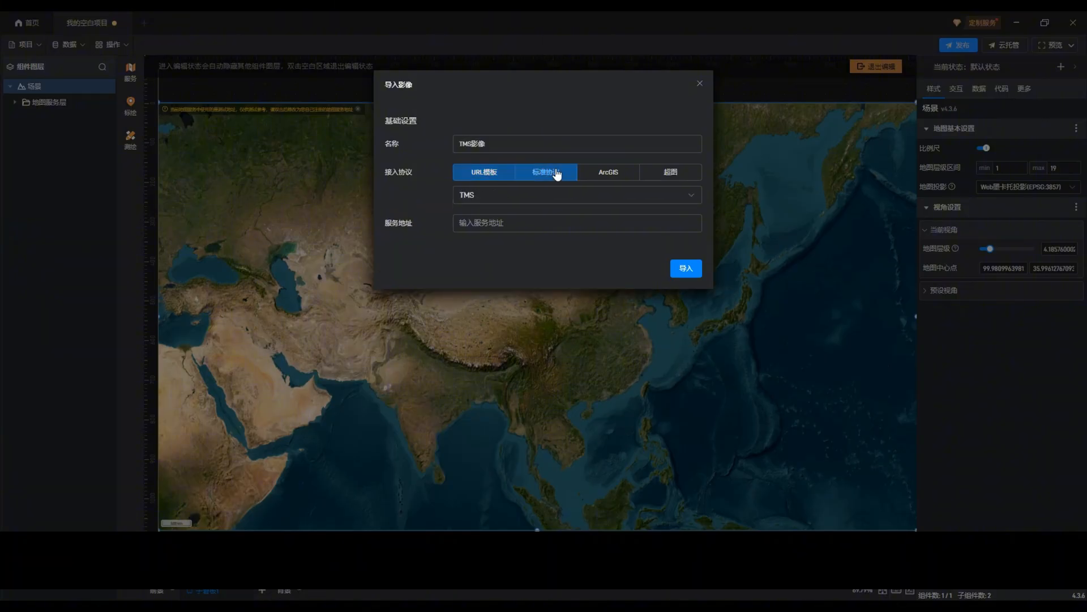
click(691, 198)
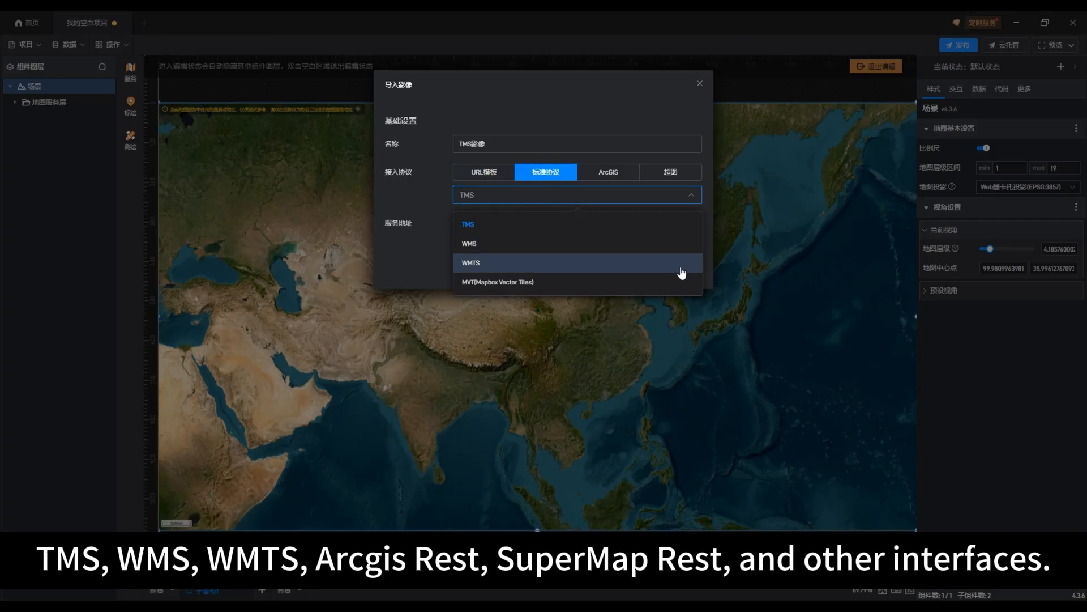
click(692, 196)
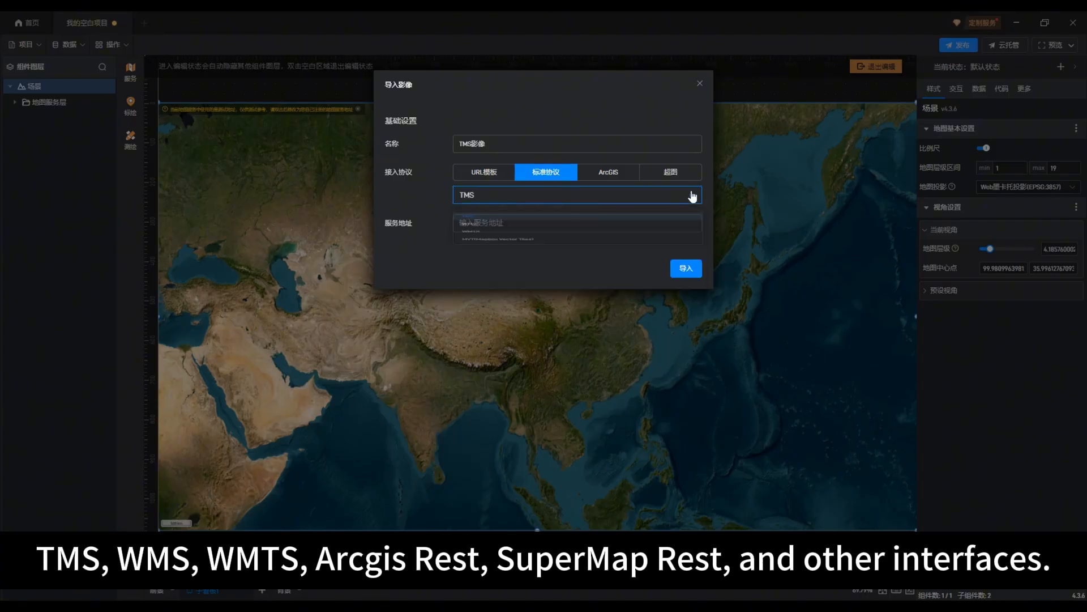
click(621, 175)
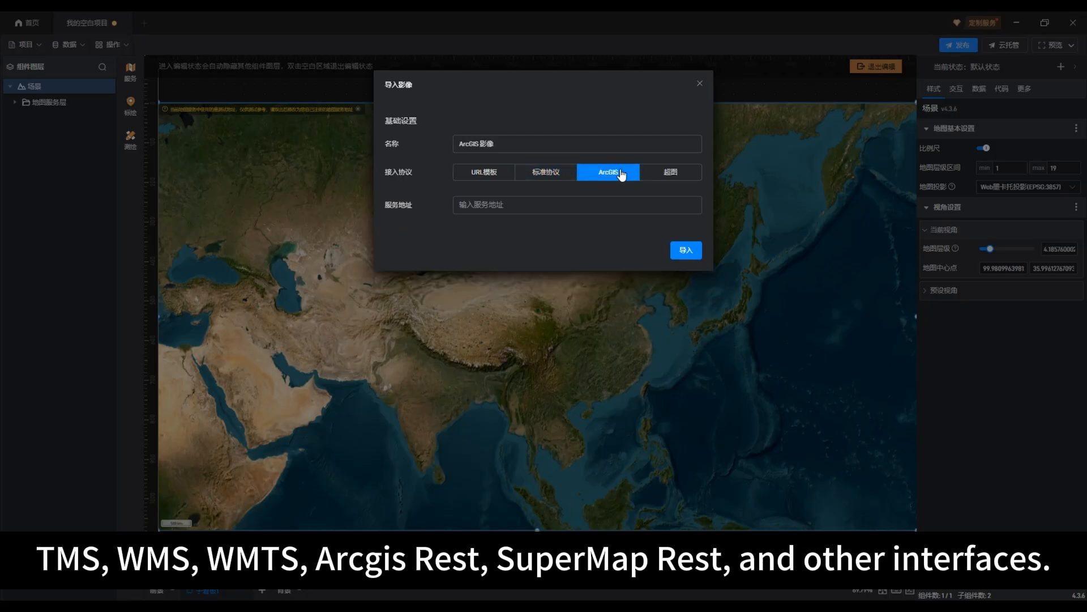
click(665, 180)
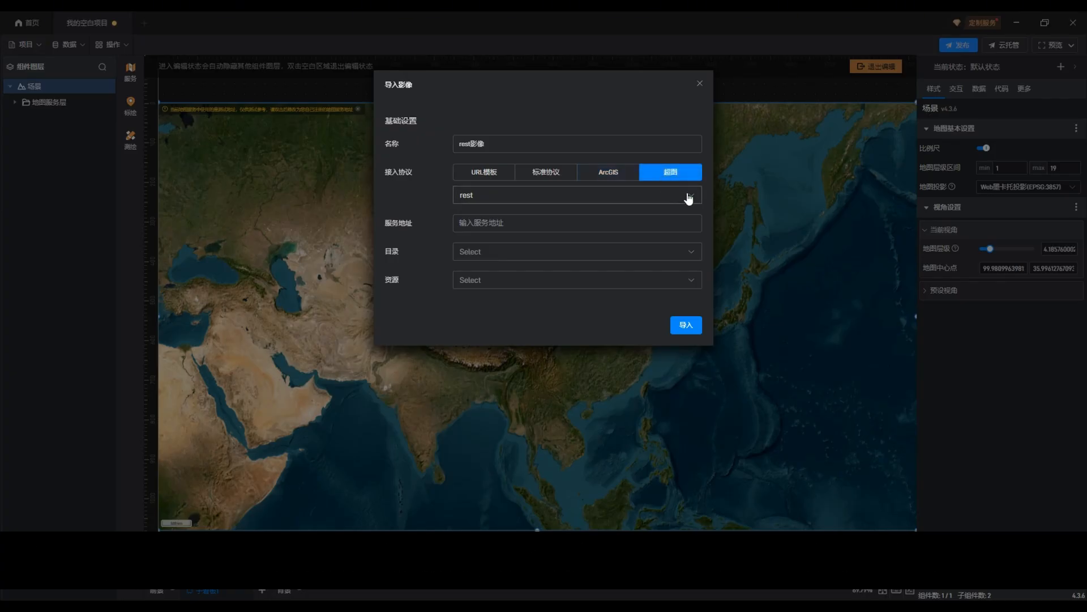
click(700, 84)
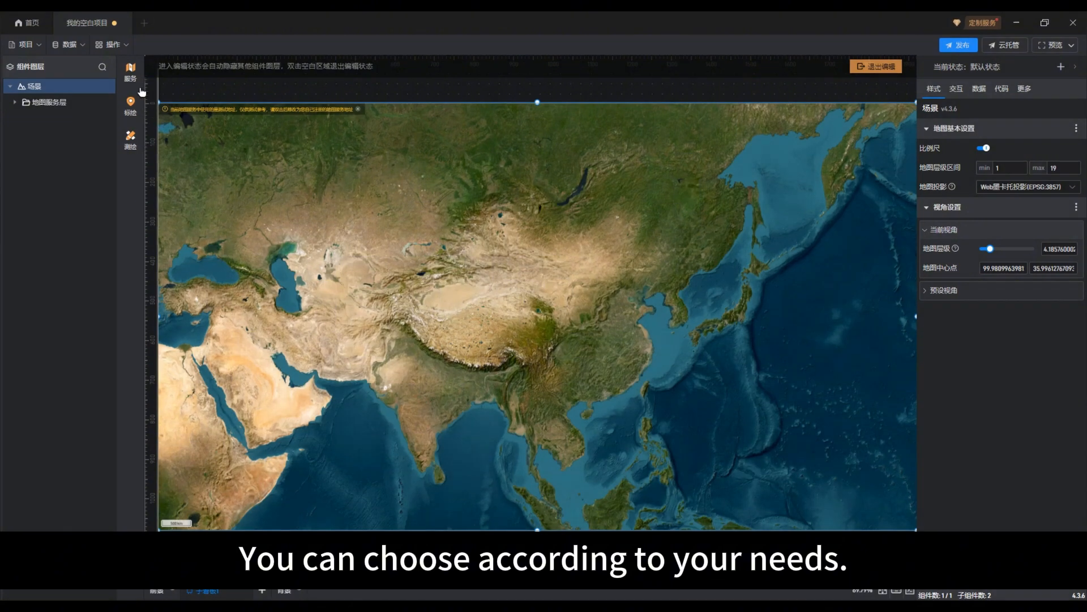
- Select the ArcGis satellite imagery layer in the map services folder, and switch its imagery display off and back on
click(131, 73)
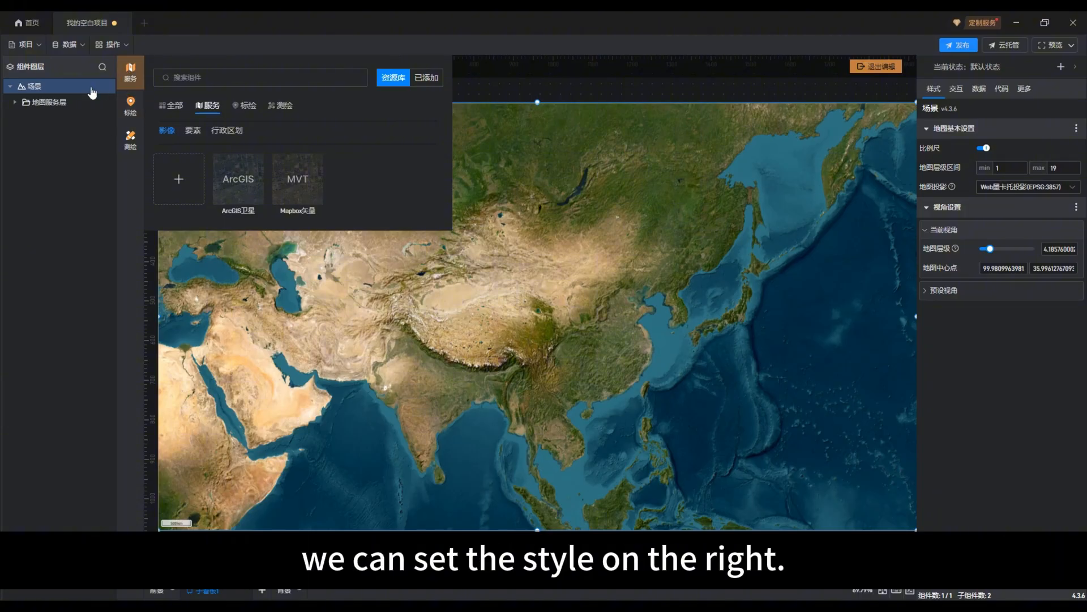
click(13, 103)
click(52, 119)
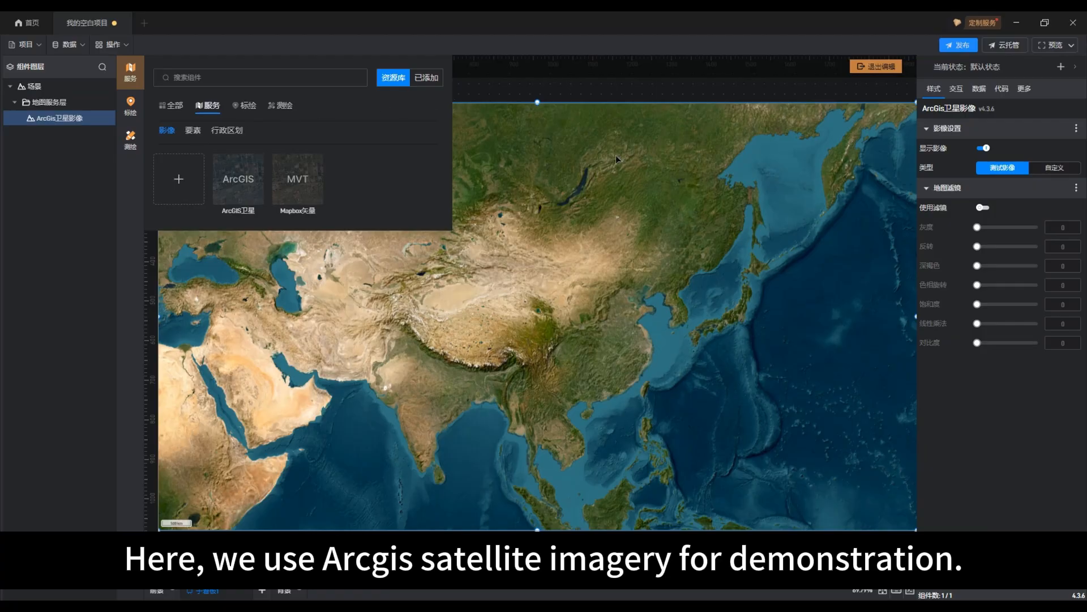
click(691, 218)
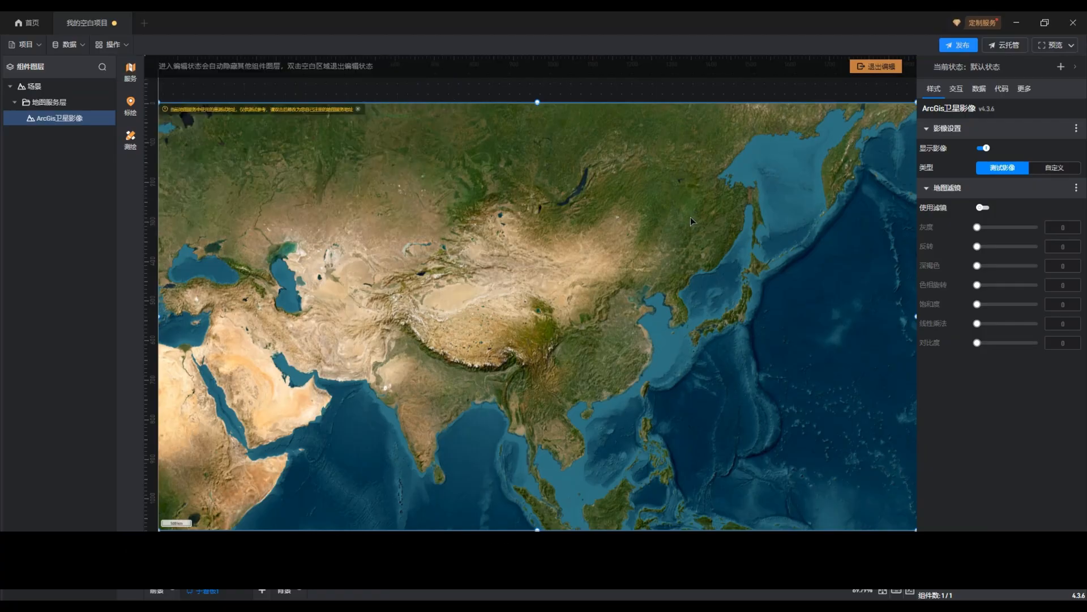
click(984, 148)
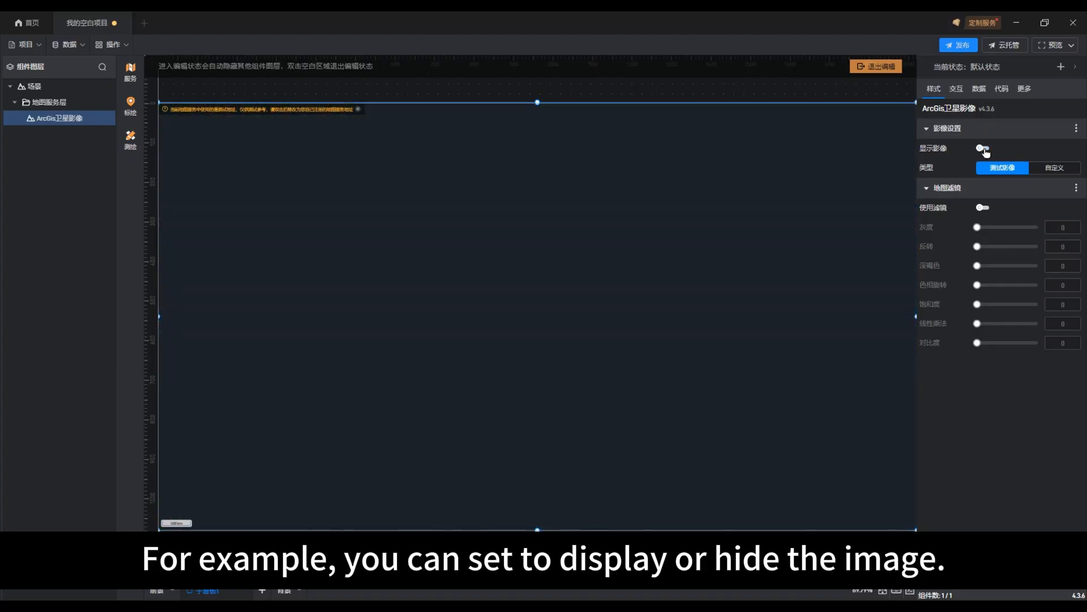
click(984, 148)
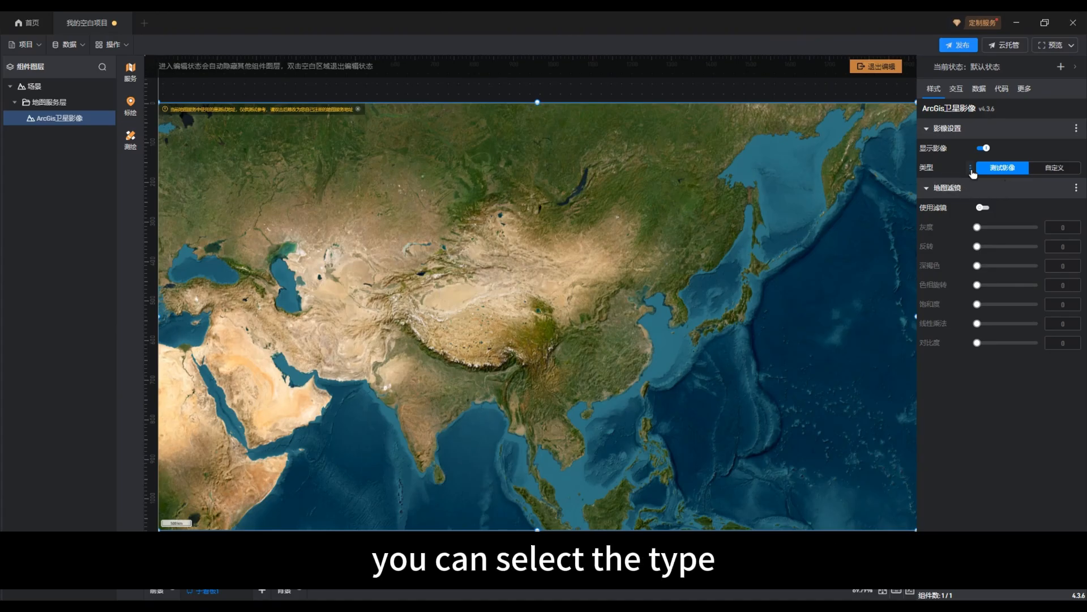
- Try the custom type with a pasted World_Imagery/MapServer address for the ArcGis imagery, and return the type to test imagery
click(1054, 172)
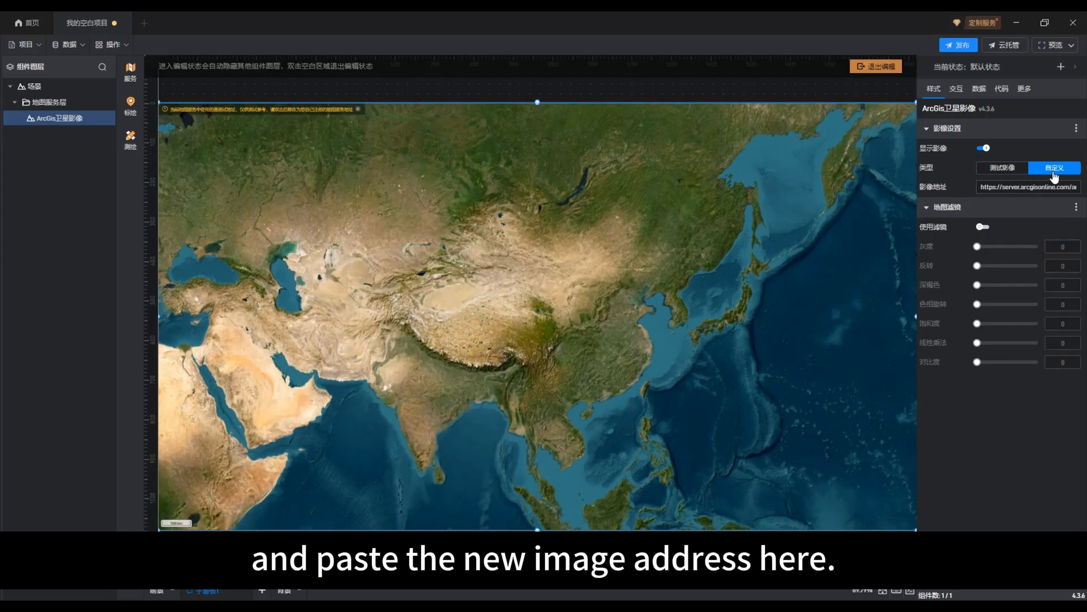
click(1013, 188)
drag(979, 187, 1086, 196)
key(ctrl+v)
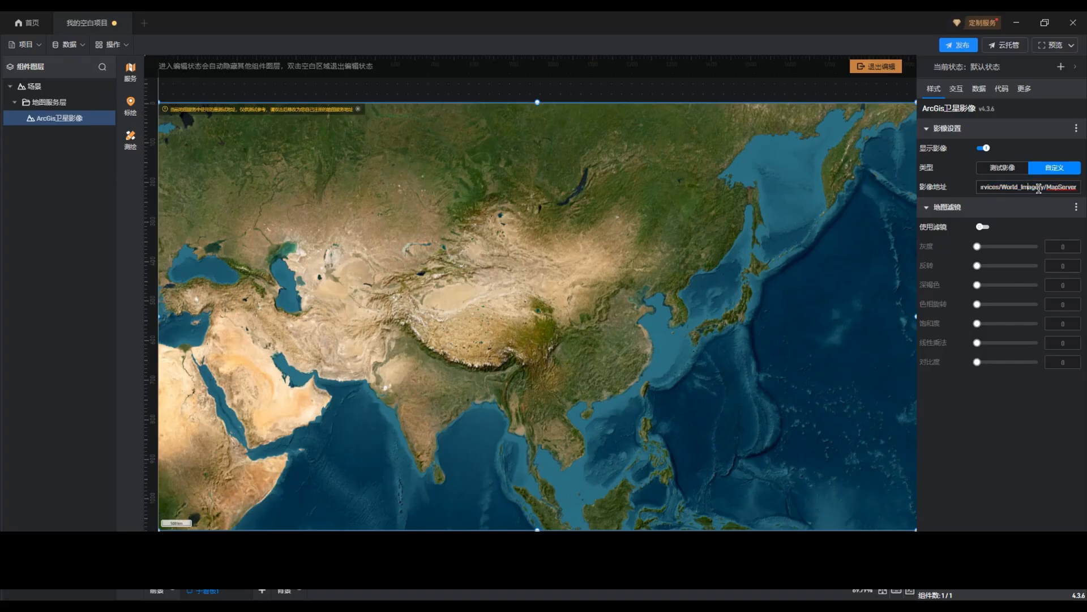
click(1006, 173)
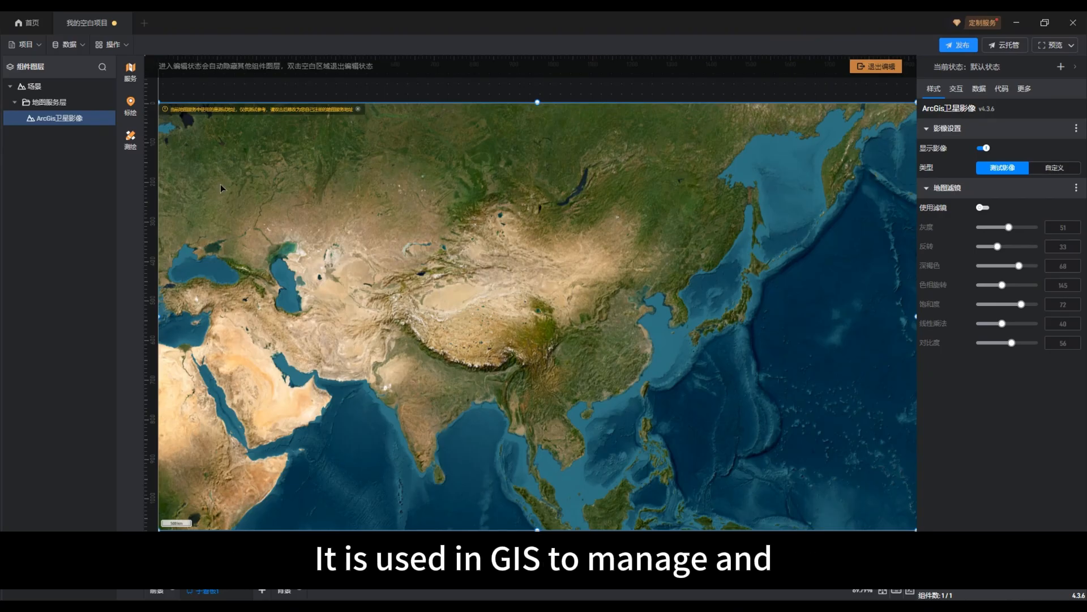
click(130, 72)
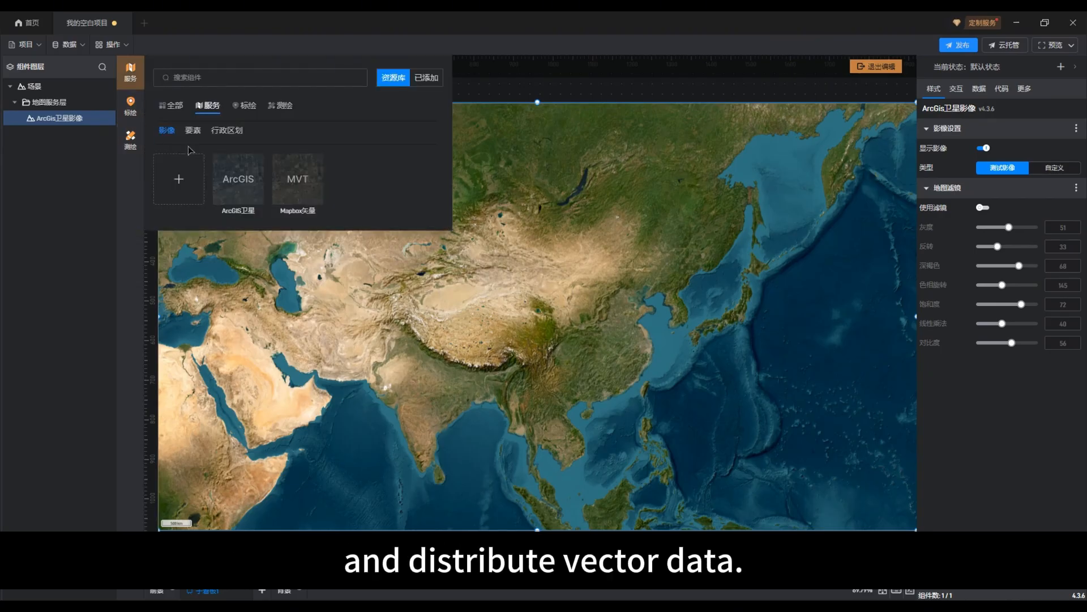
click(193, 131)
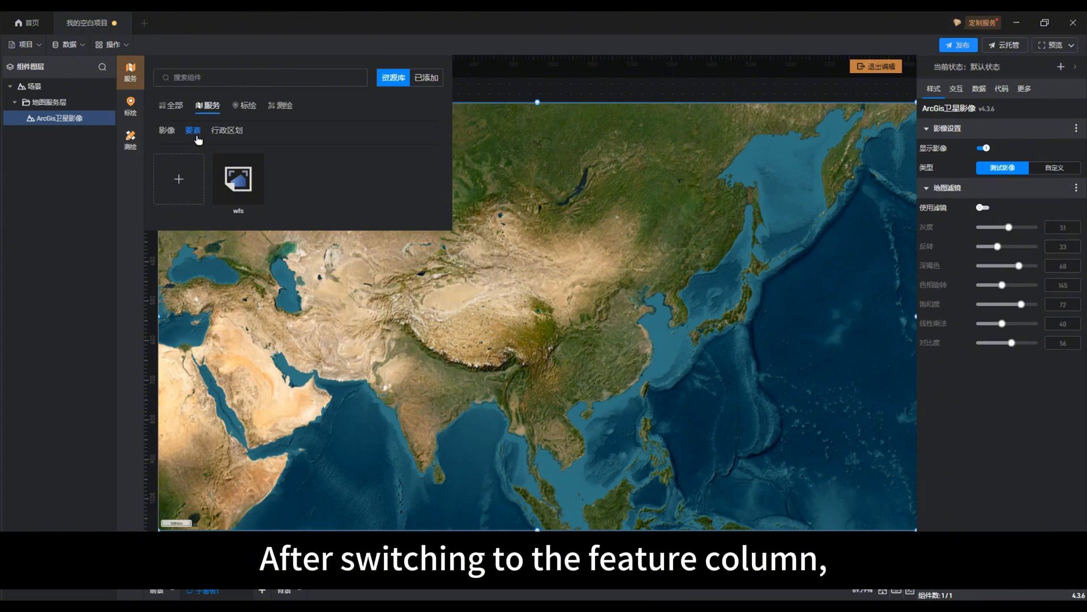
click(179, 180)
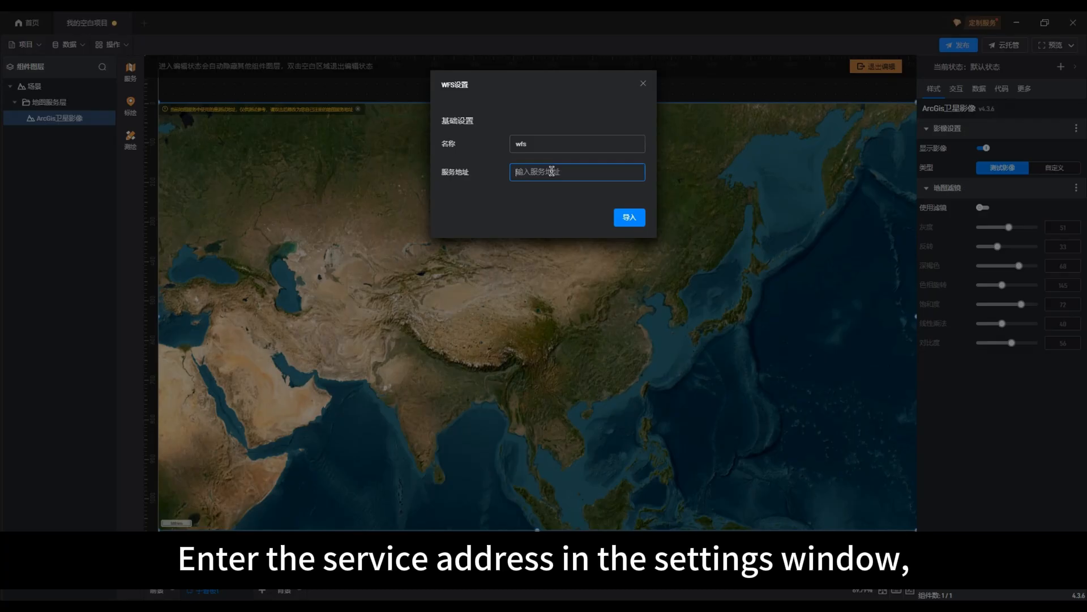
click(551, 171)
key(ctrl+v)
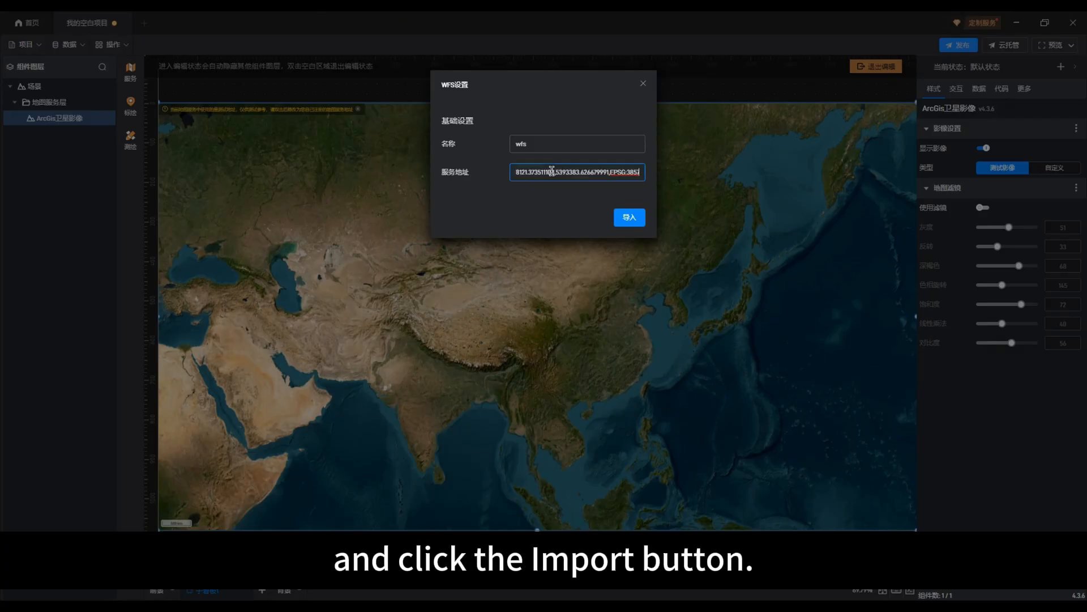
click(581, 202)
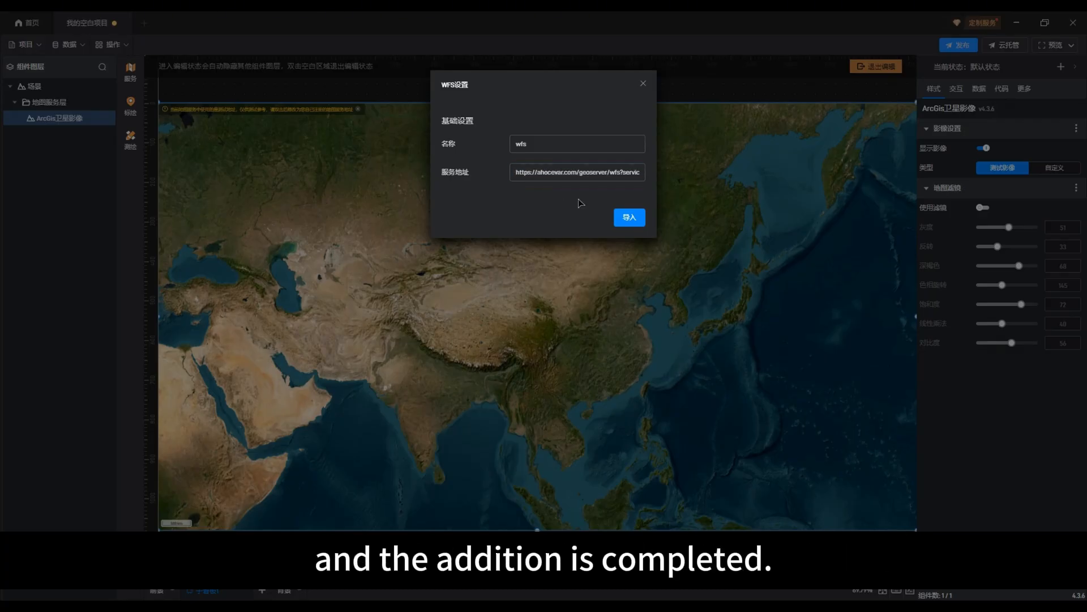
click(628, 221)
click(629, 221)
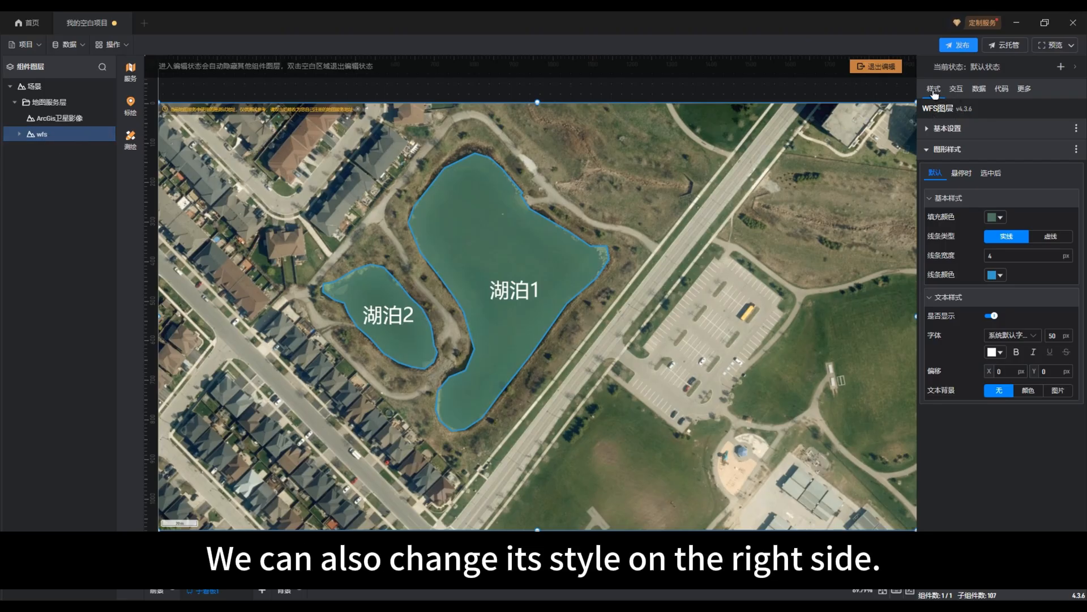
- Expand the WFS layer's basic settings and toggle its display and clickable options off and back on
click(948, 134)
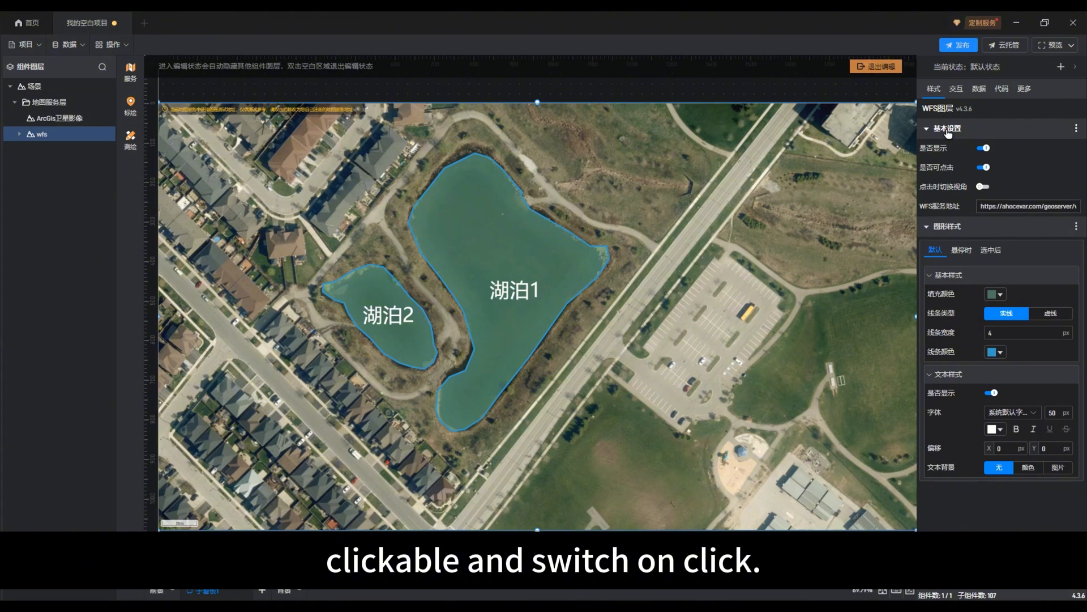
click(983, 148)
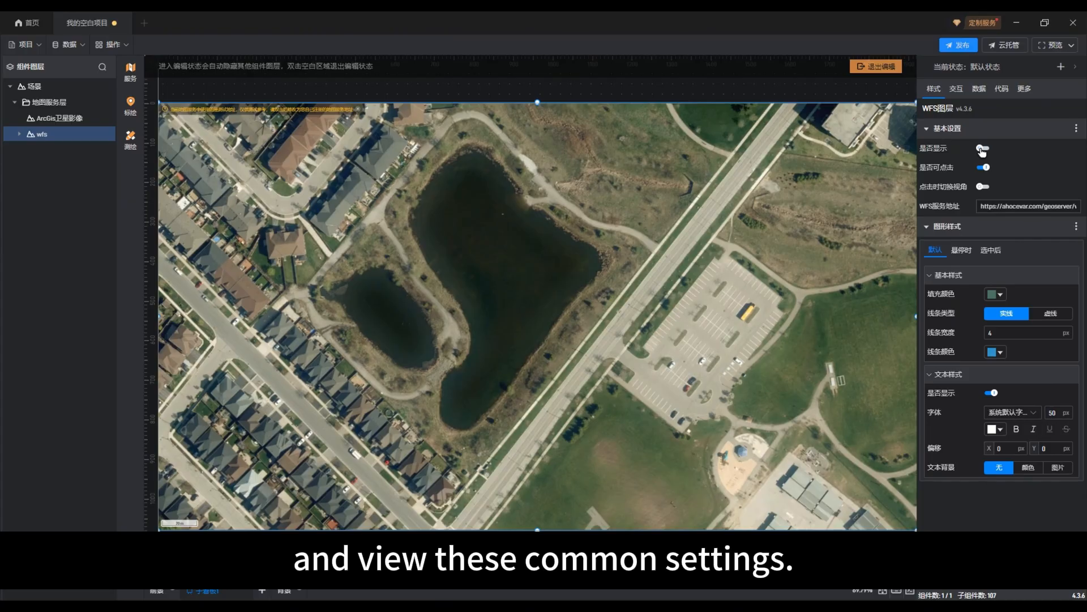
click(983, 148)
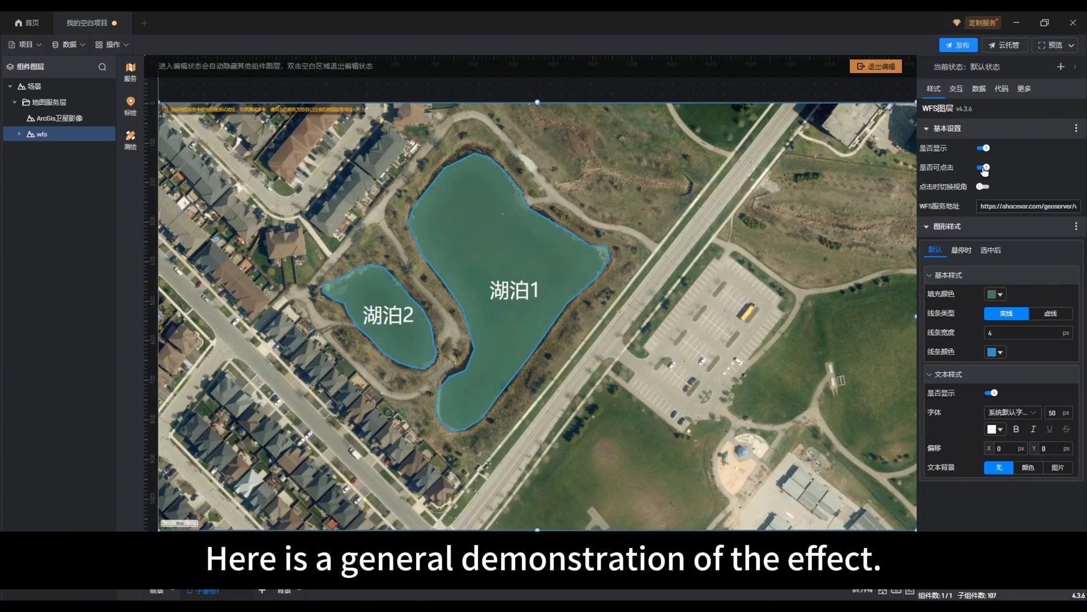
click(983, 168)
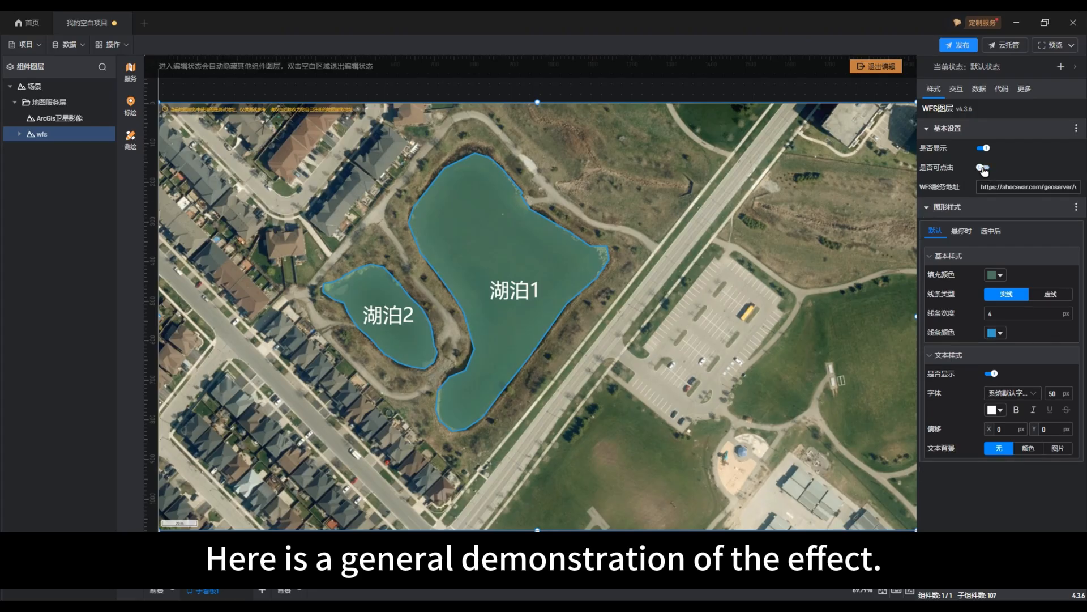
click(984, 168)
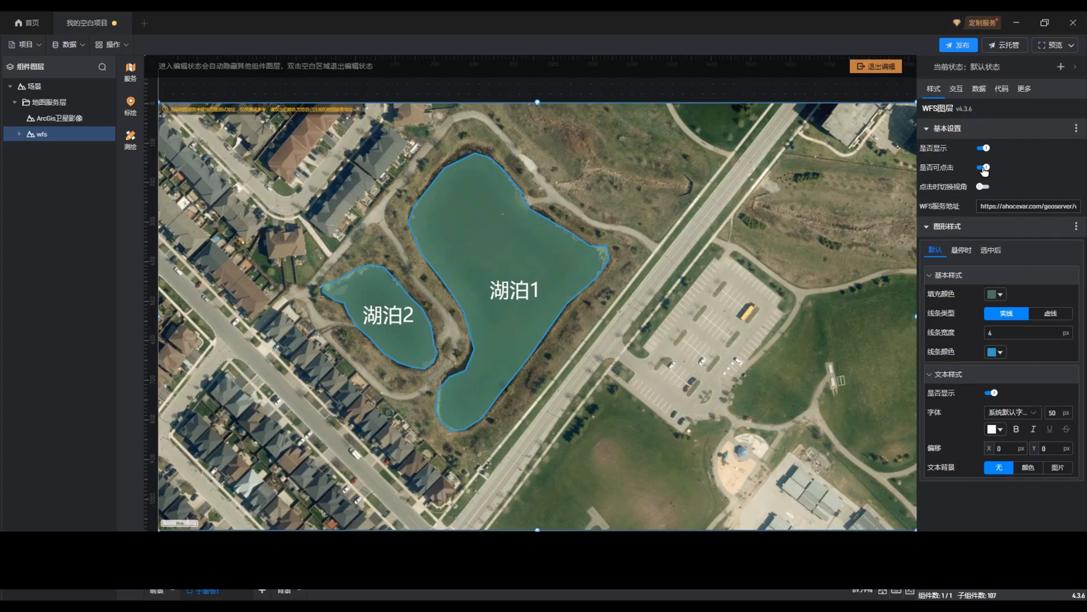
- Select the 湖泊1 lake on the map to preview its selected style, and reselect the wfs layer
click(521, 276)
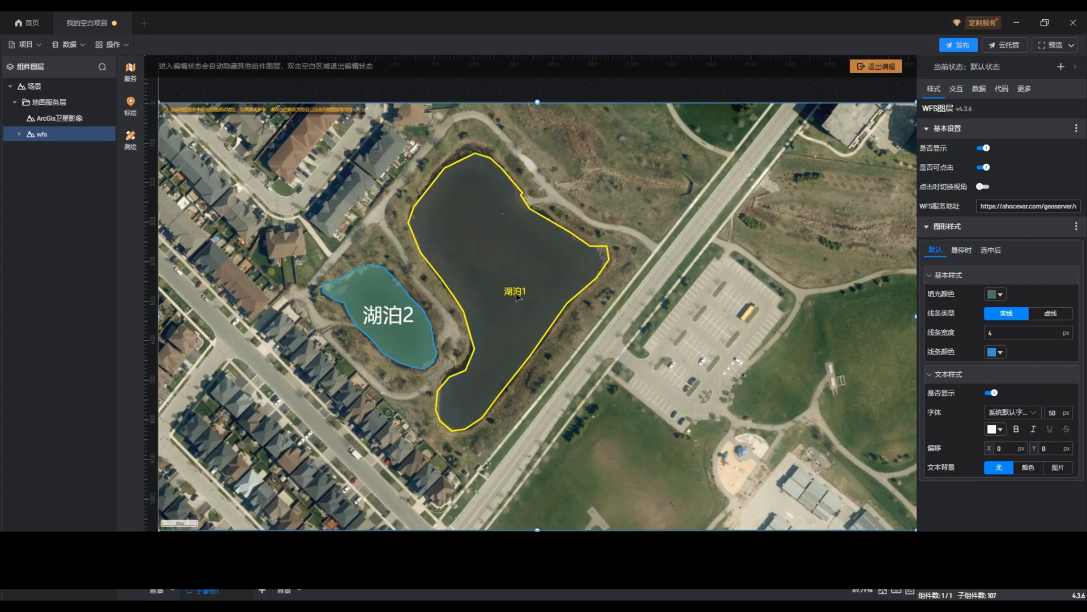
click(517, 297)
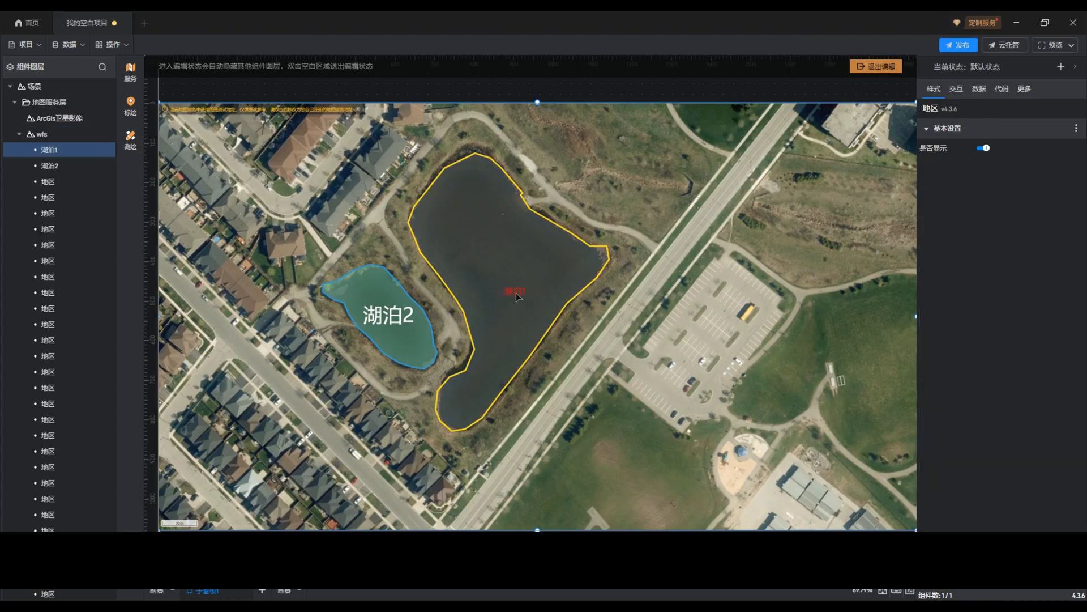
click(48, 136)
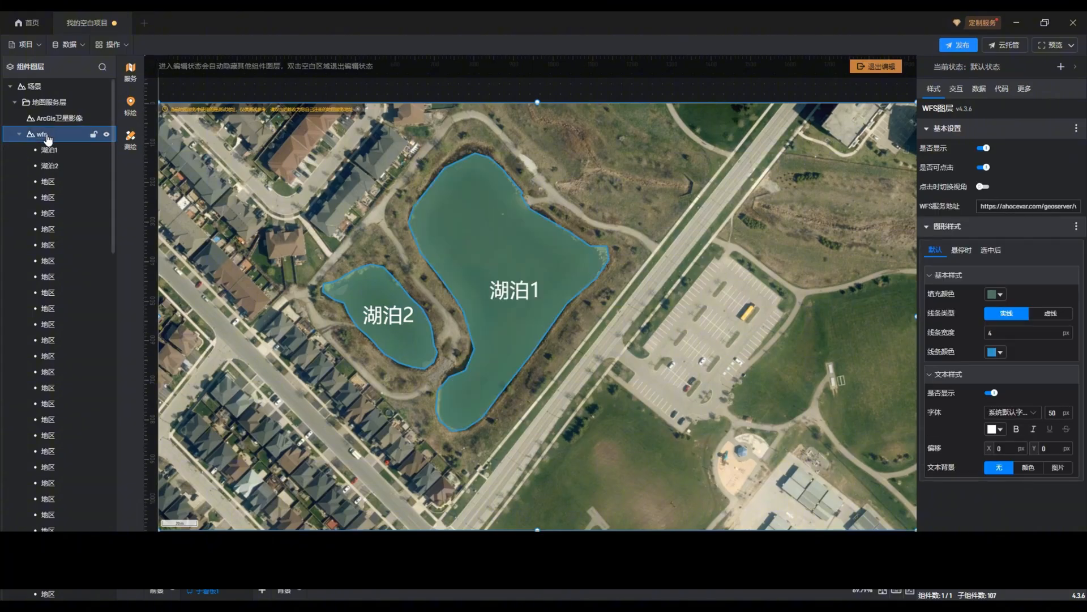
- Collapse the wfs layer's feature list, toggle its view switching on click on and back off, and examine the WFS service address
click(20, 137)
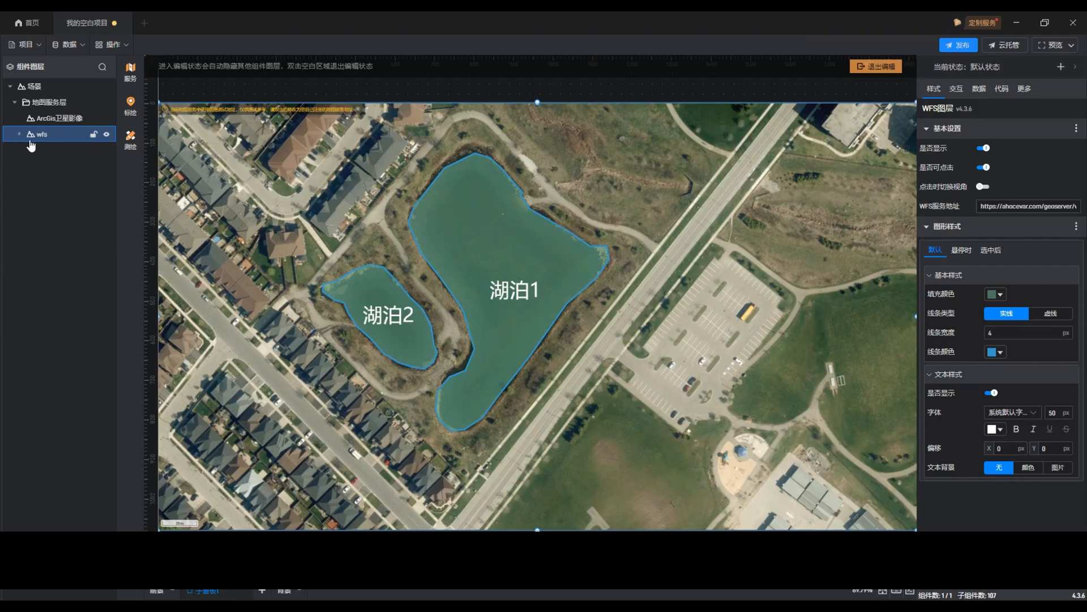
click(983, 187)
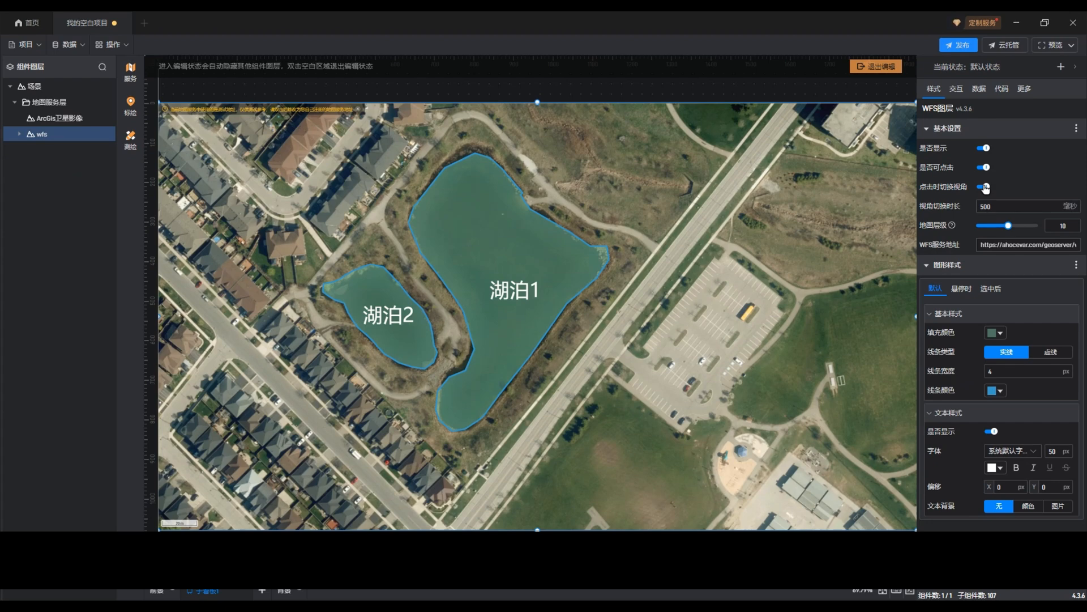
click(984, 187)
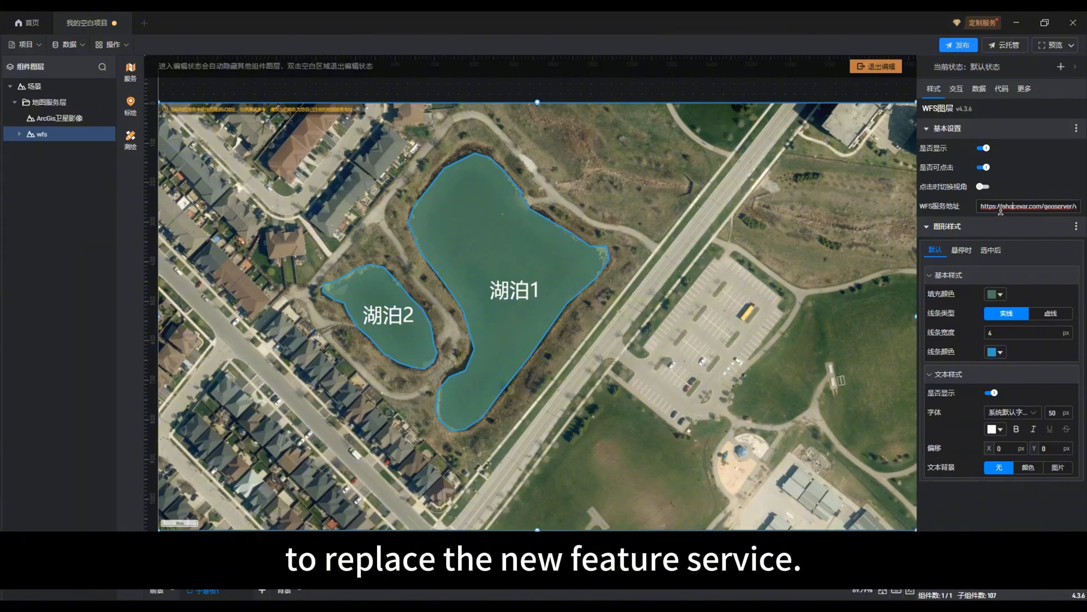
drag(981, 207, 1082, 207)
click(1019, 157)
- Collapse the basic settings and set the WFS layer's default fill colour to the dark green #368C6067
click(950, 128)
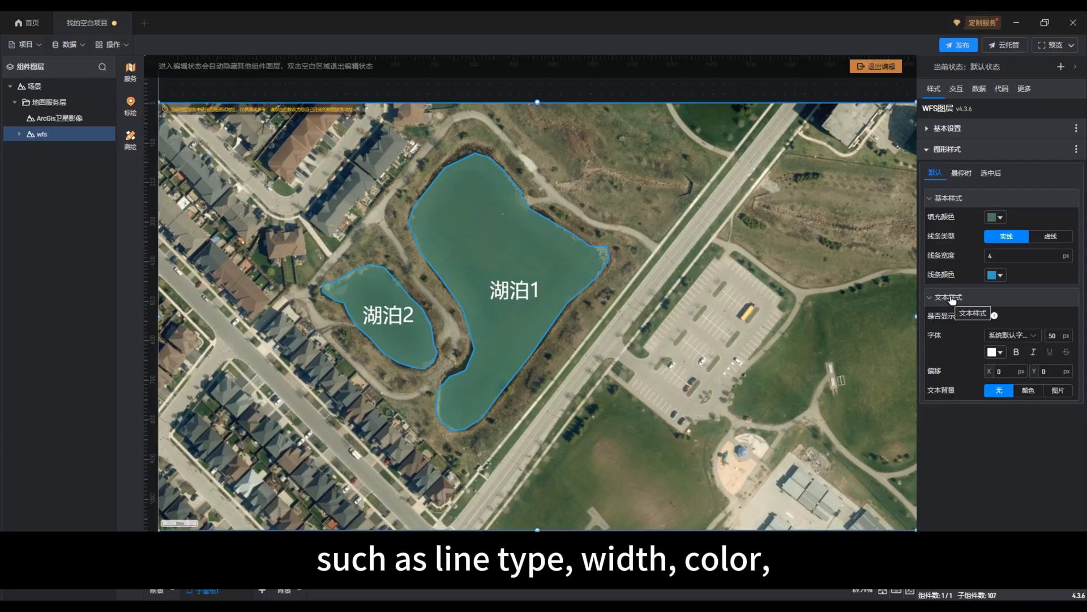
click(993, 218)
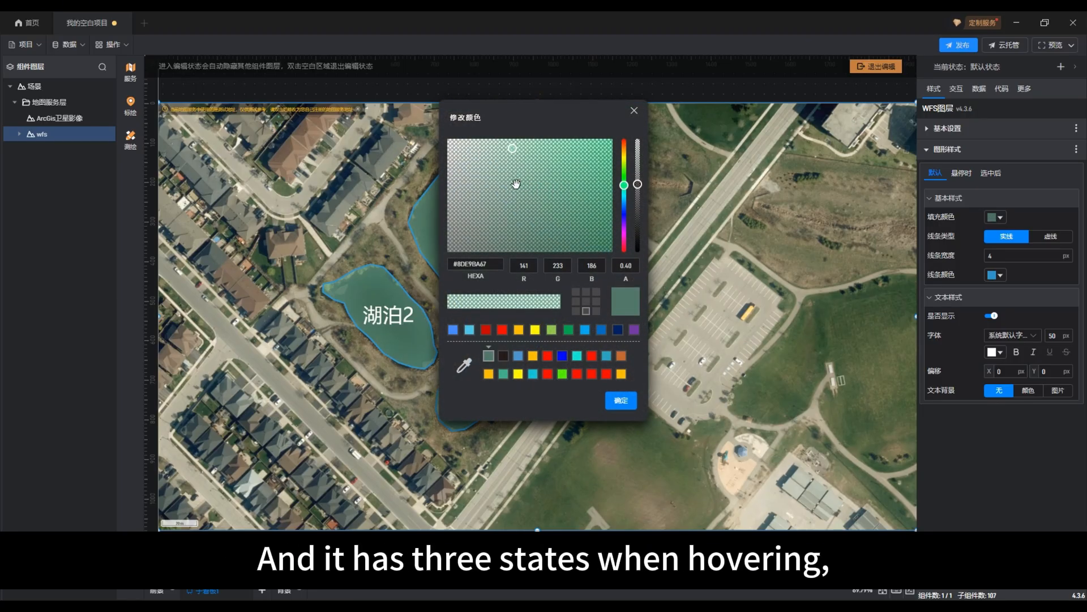
drag(520, 186, 549, 190)
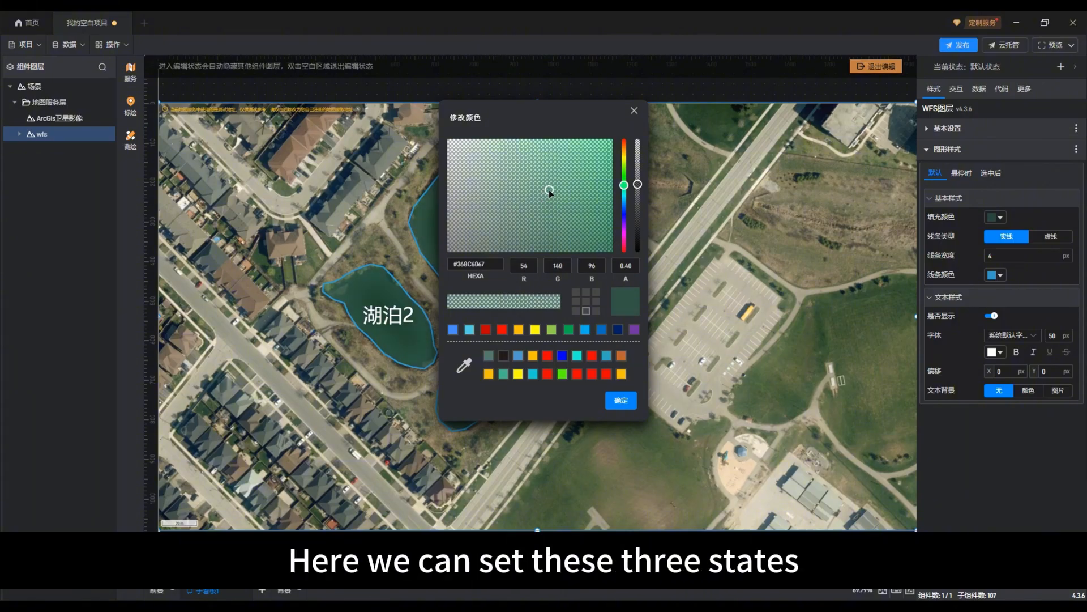
click(621, 401)
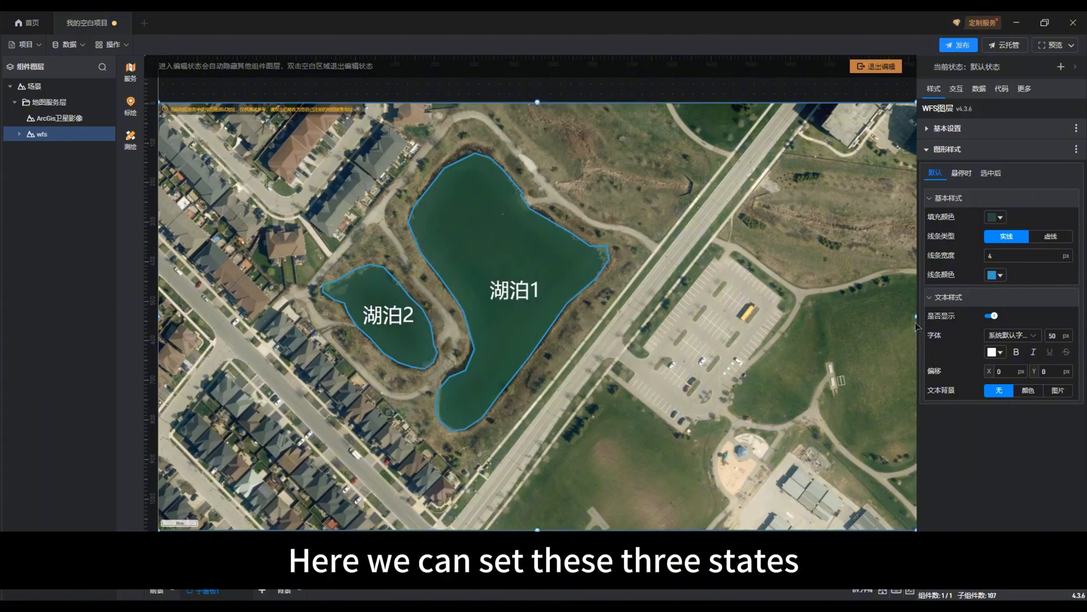
- Set the line colour of the WFS layer's default state to the muted green #4E905BFF
click(1005, 257)
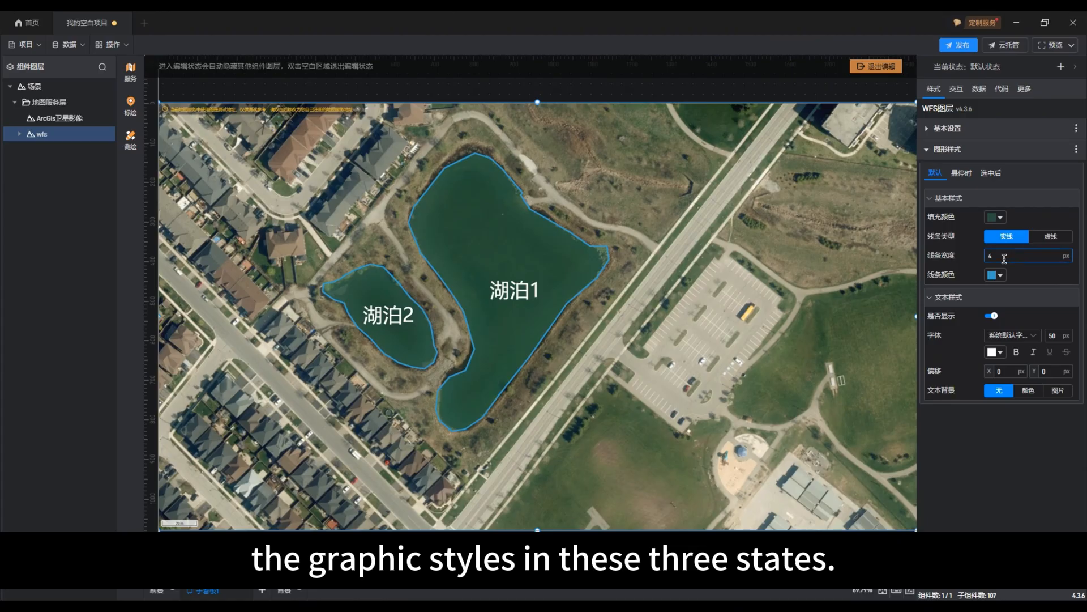
click(994, 275)
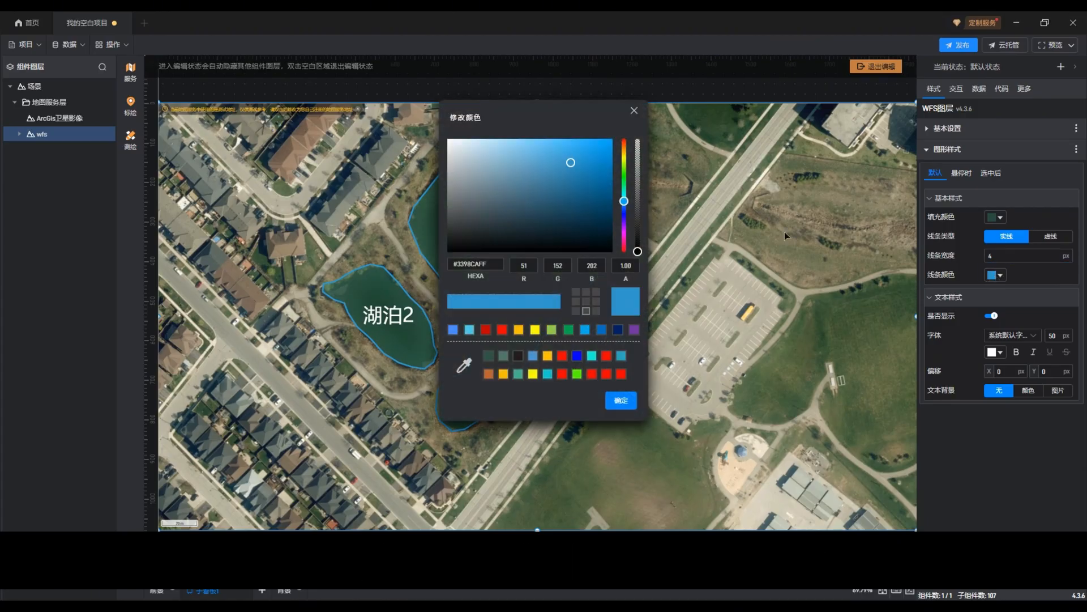
drag(624, 201, 624, 179)
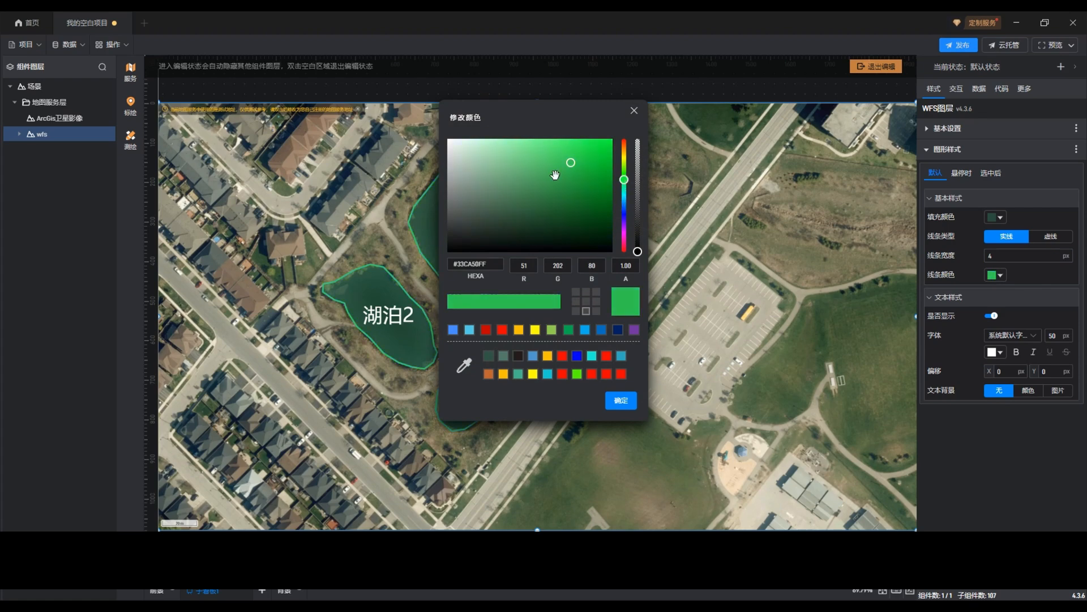
click(537, 172)
click(522, 183)
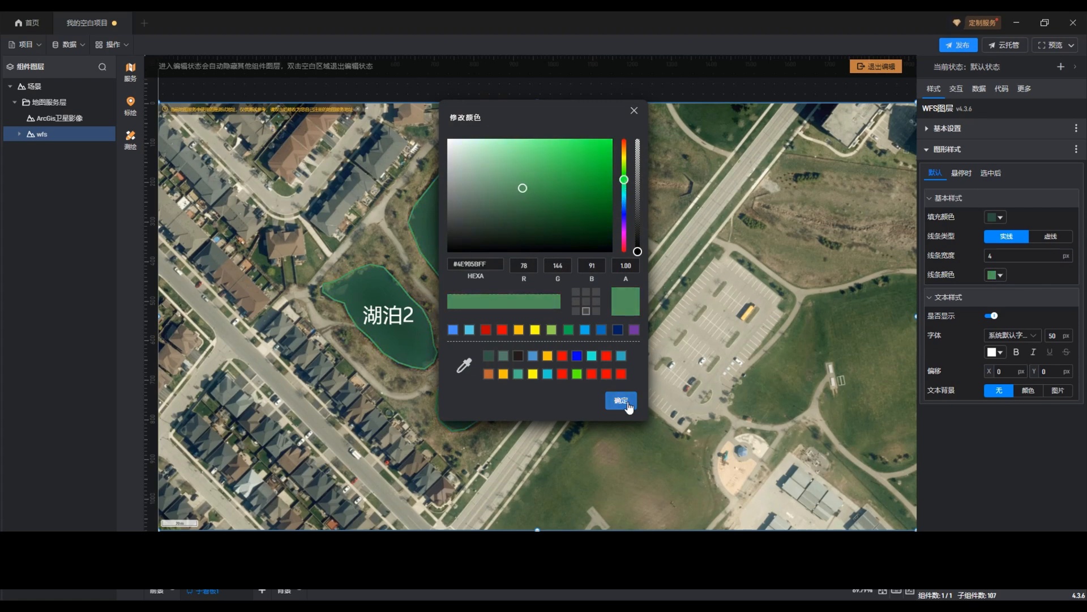
click(621, 401)
- Change the text colour of the WFS layer's default state to green
click(995, 352)
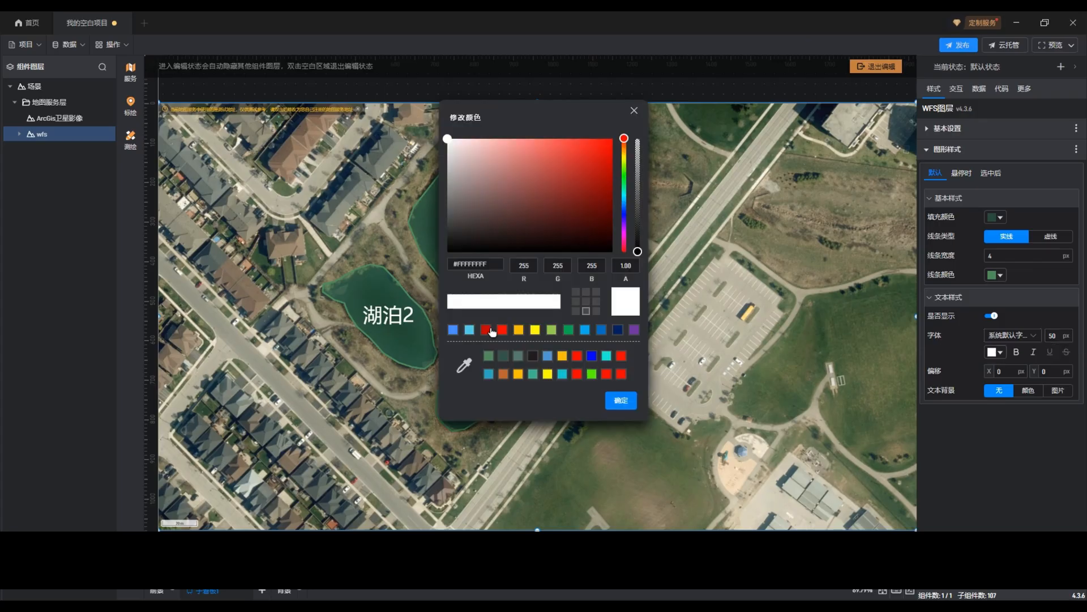
click(597, 180)
click(621, 401)
- Set the fill colour of the WFS layer's hover state to a semi-transparent blue
click(962, 173)
click(995, 217)
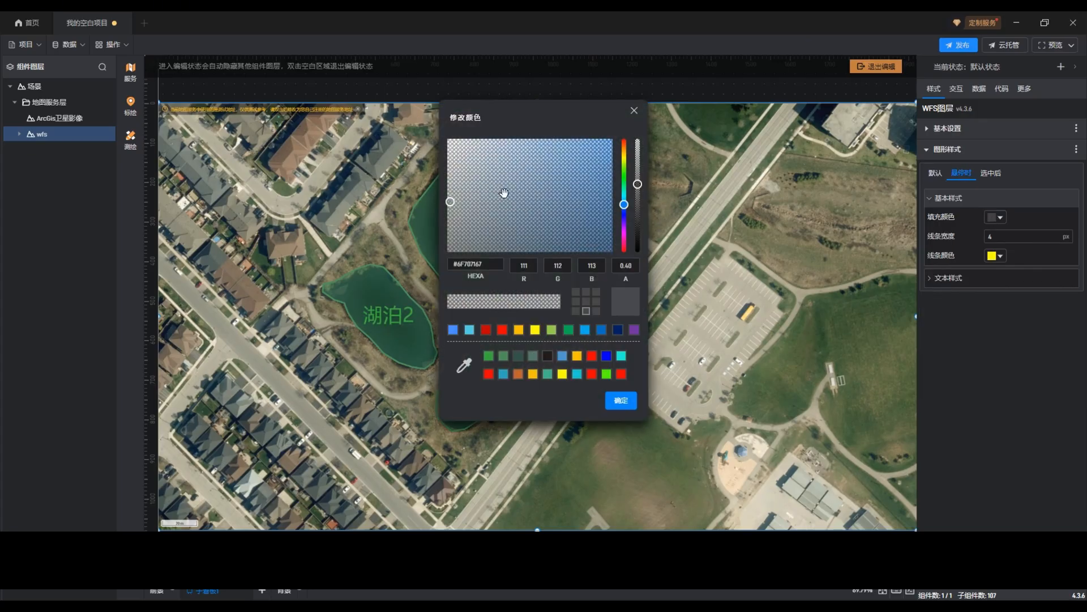
mouse_move(504, 192)
mouse_down()
mouse_move(569, 185)
mouse_move(586, 166)
mouse_up()
click(621, 400)
- Set the hover state's line width to 6 px and its line colour to the recently used dark blue
click(1007, 235)
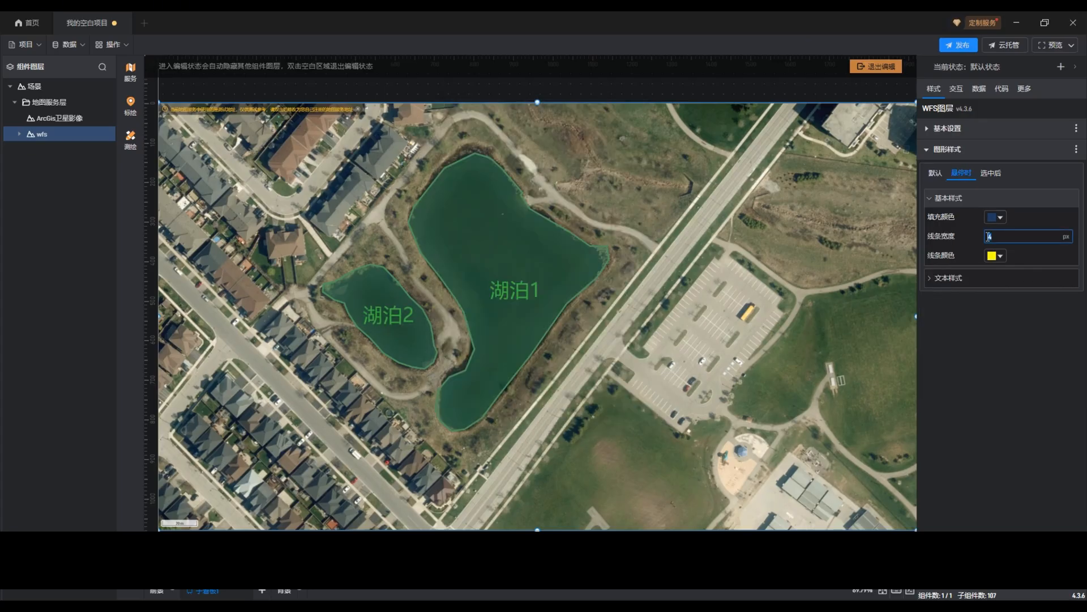
click(995, 256)
click(488, 355)
click(621, 400)
- Expand the hover state's text style and set its text colour to the preset blue #498DFFFF
click(949, 277)
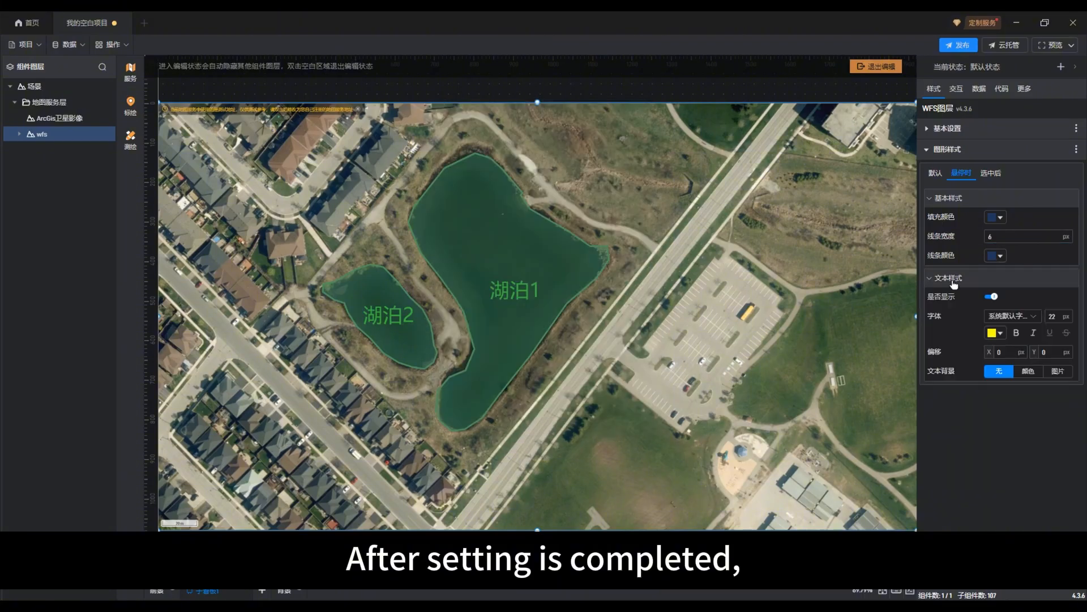
click(995, 332)
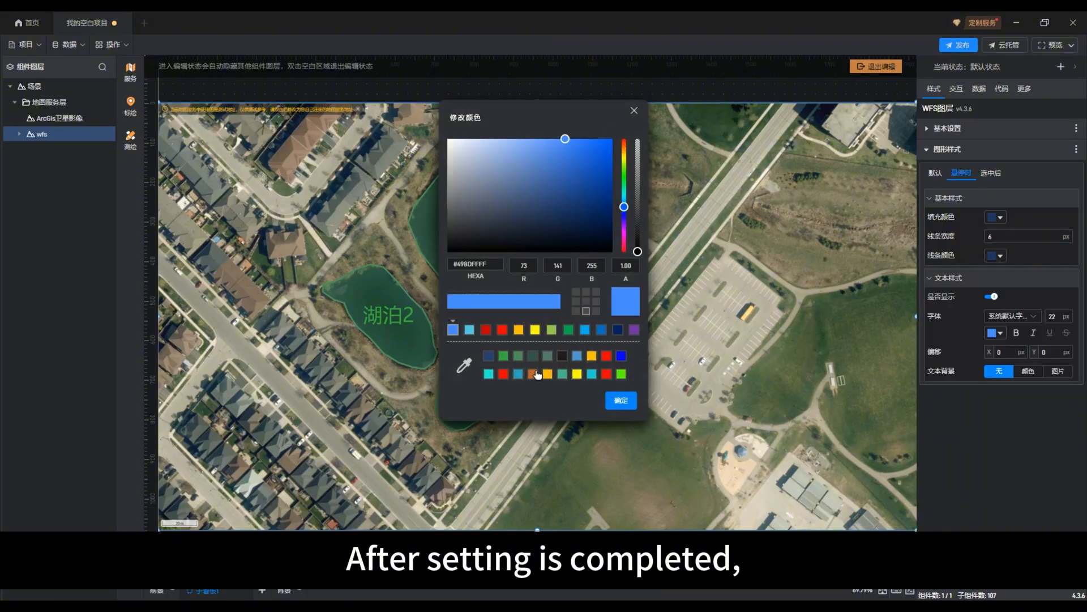
click(622, 400)
- Set the fill colour of the WFS layer's selected state to a semi-transparent dark red
click(991, 173)
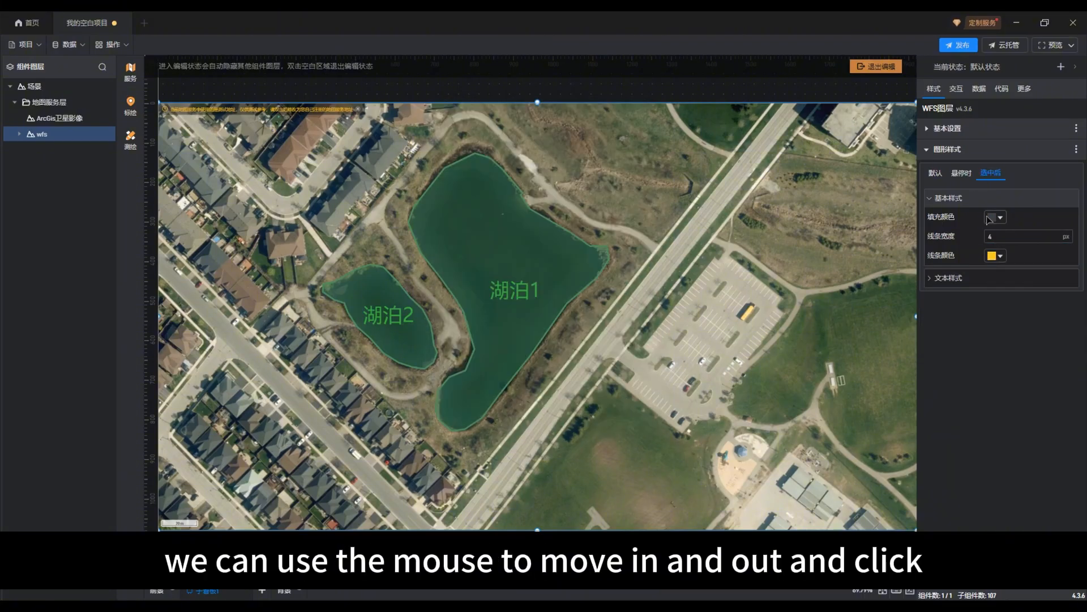
click(995, 217)
click(486, 330)
drag(639, 232, 639, 180)
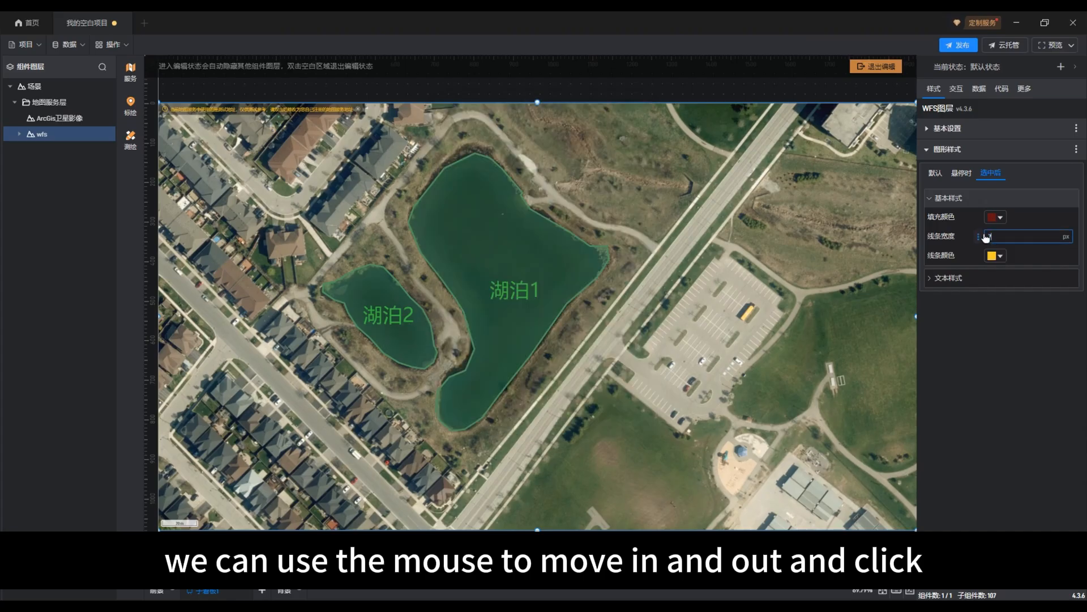
- Set the selected state's line width to 7 px and make its line and text colours red
click(995, 255)
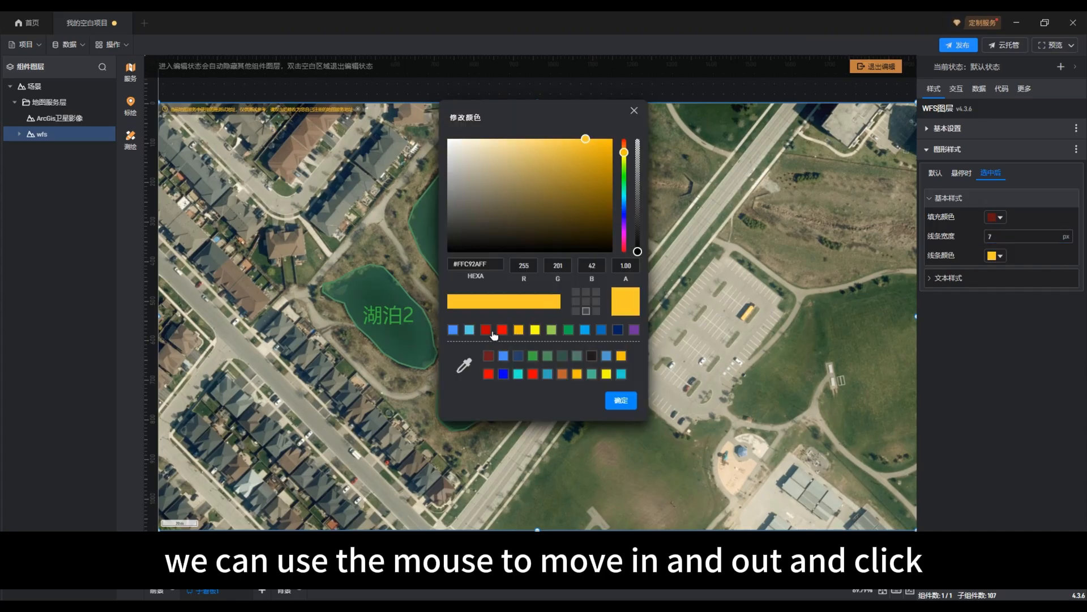
click(485, 329)
click(639, 248)
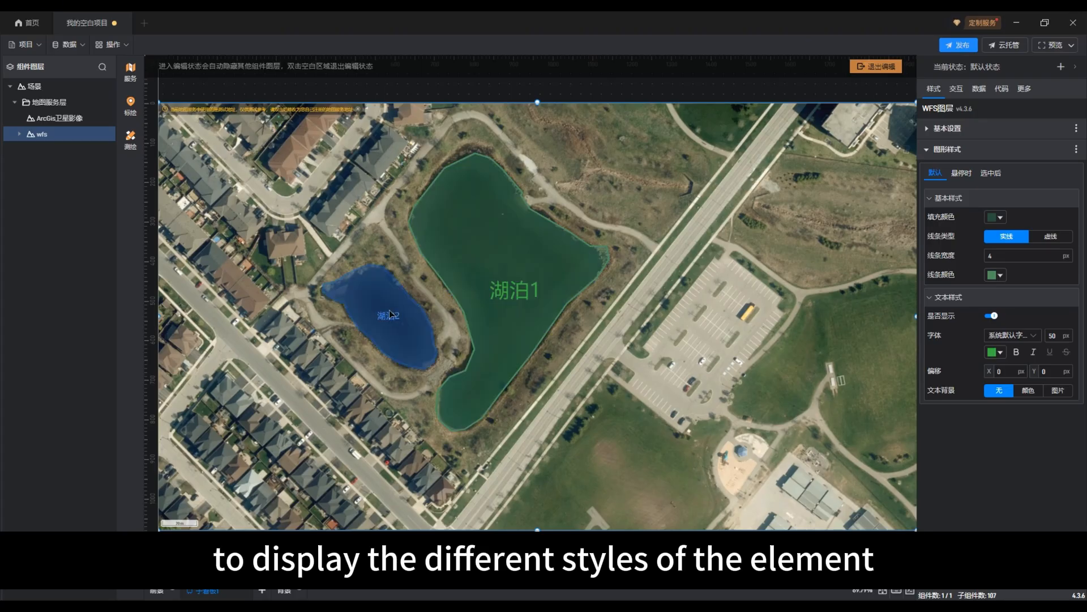
- Select lakes 湖泊1 and 湖泊2 on the map to preview the state styles, and collapse and reselect the wfs layer
click(516, 295)
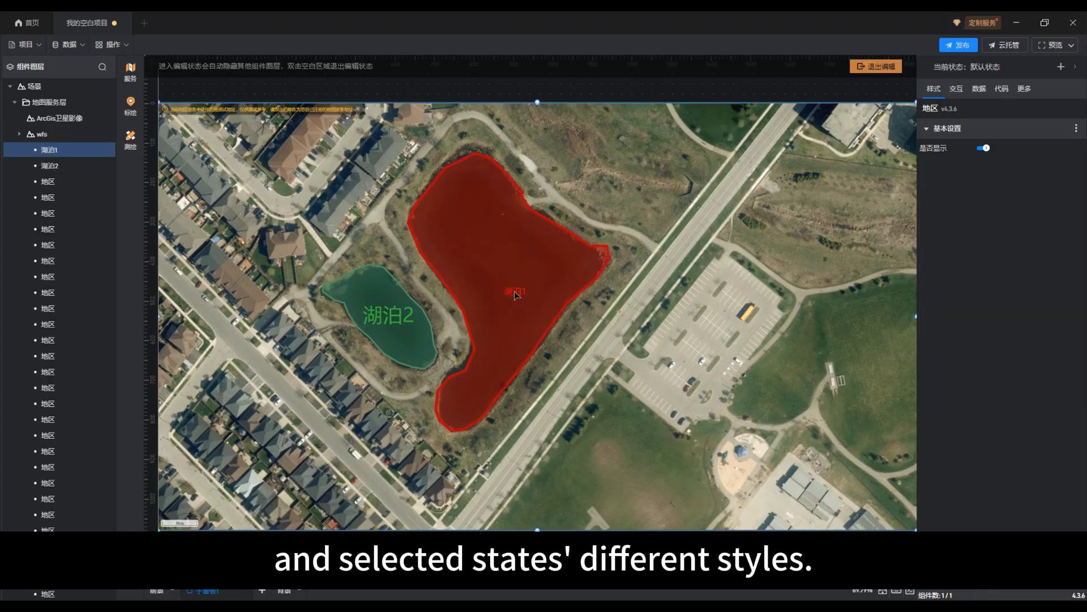
click(387, 320)
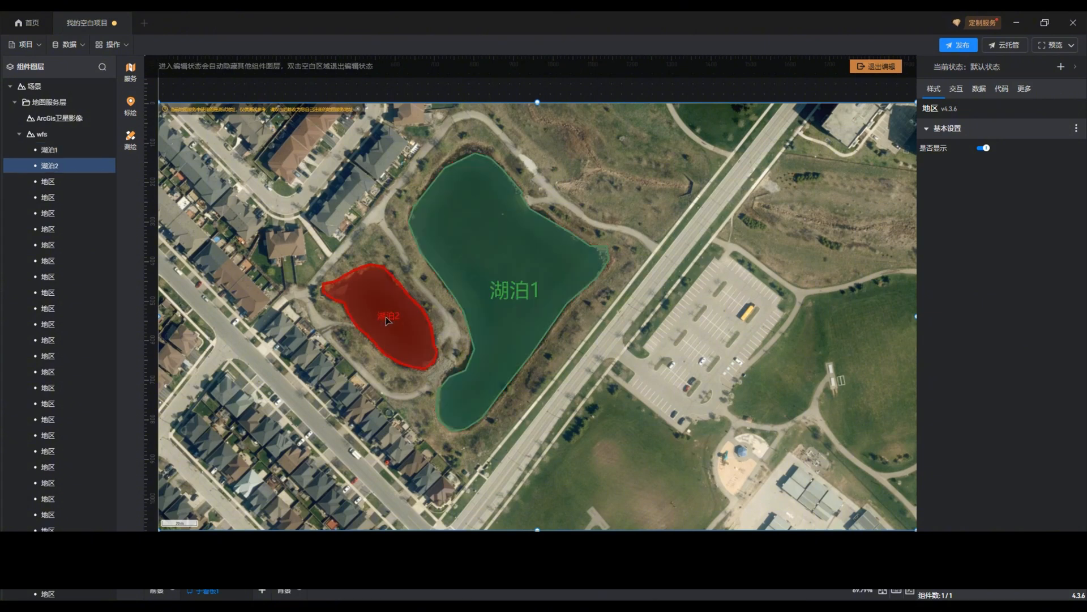
click(18, 136)
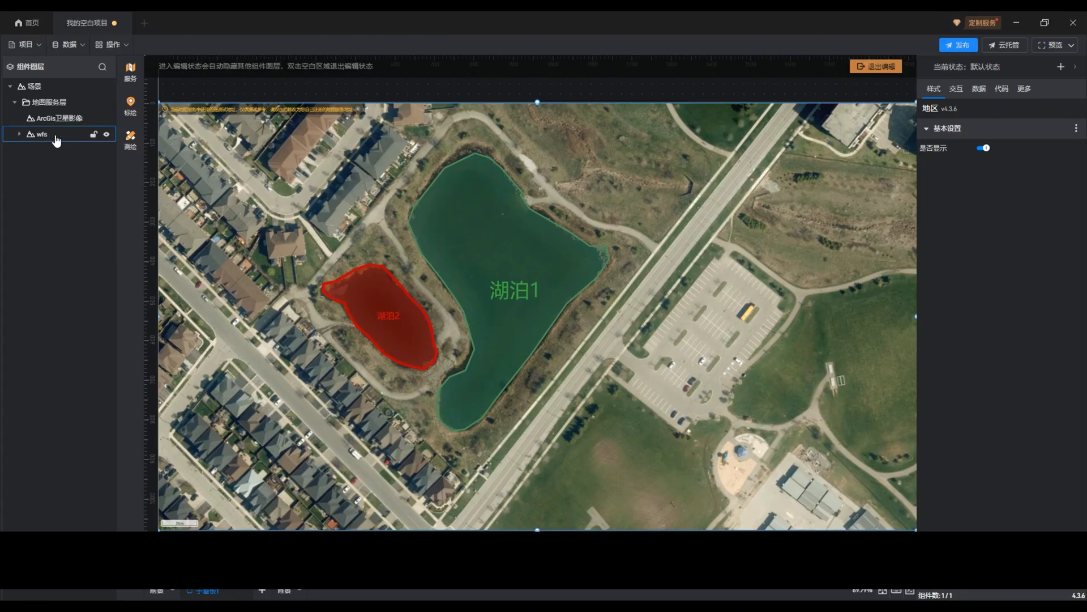
click(57, 141)
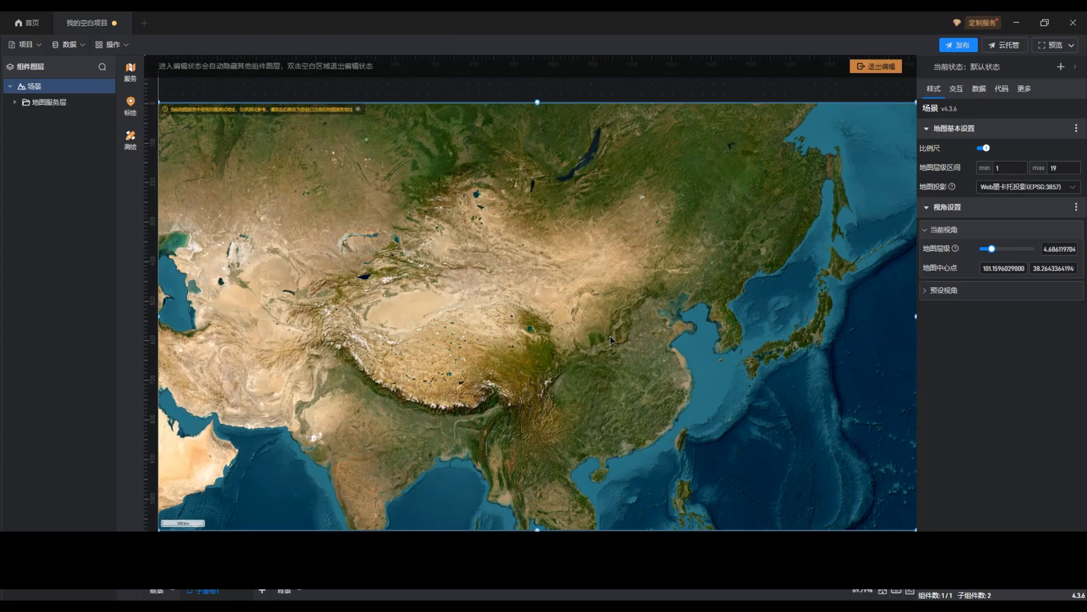
- Import the desktop file 自定义区域轮廓.geojson as a custom administrative division service
click(133, 75)
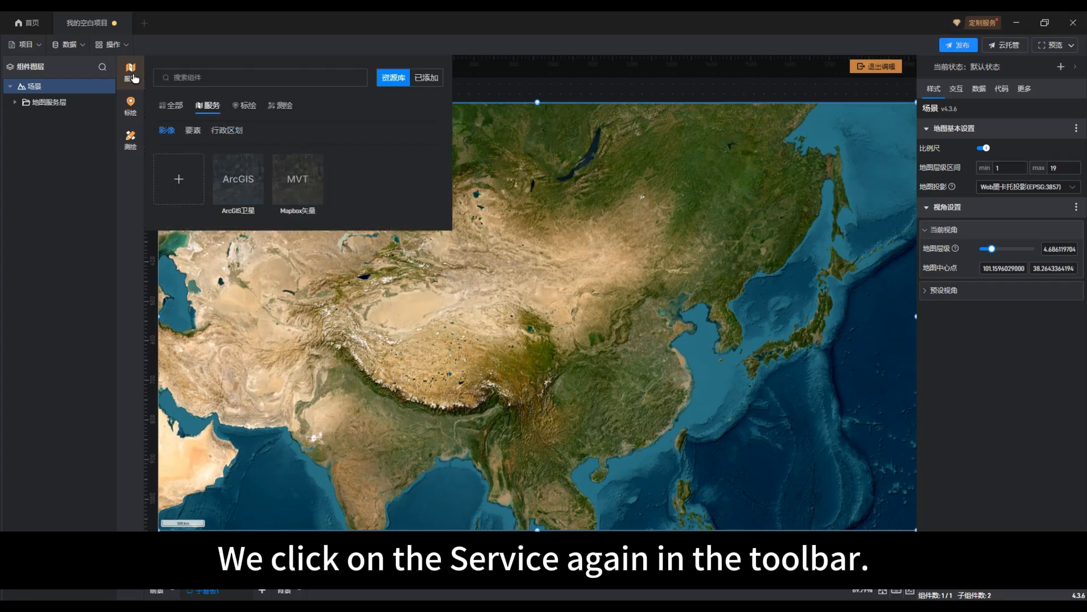
click(226, 132)
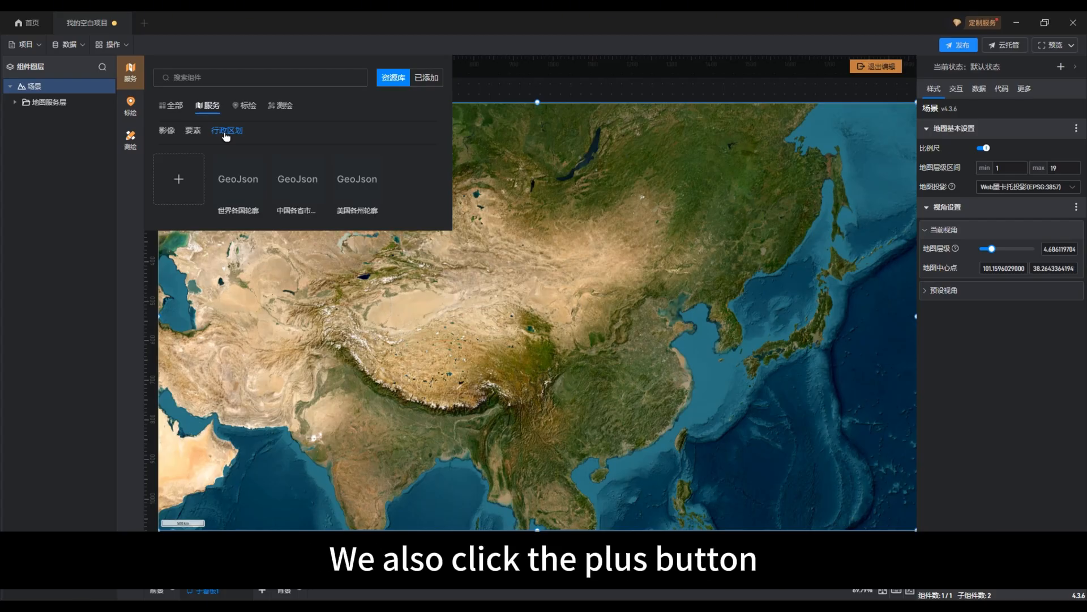
click(181, 182)
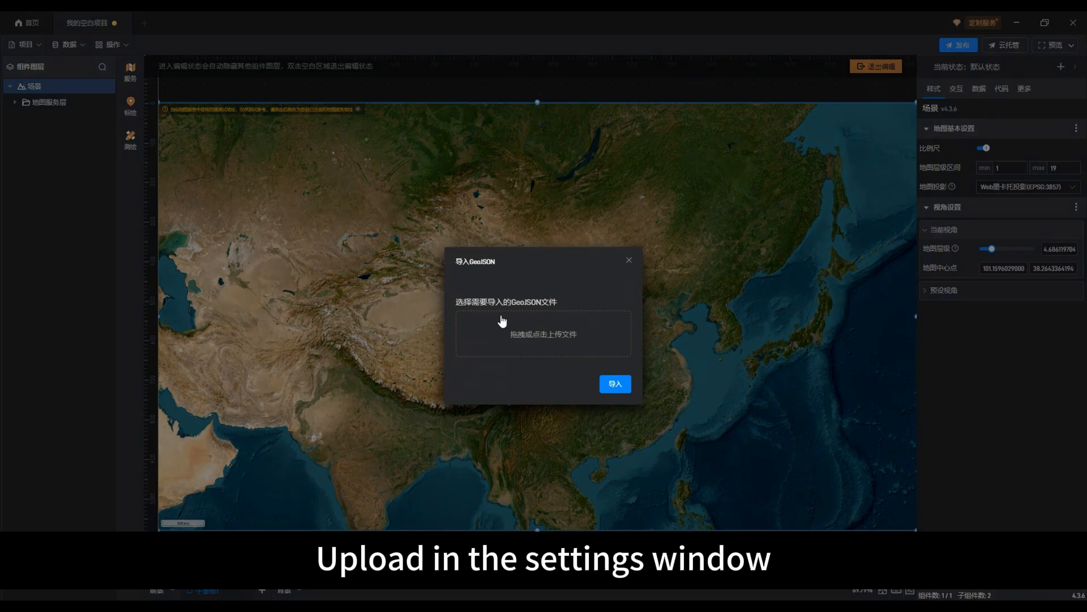
click(537, 333)
click(137, 130)
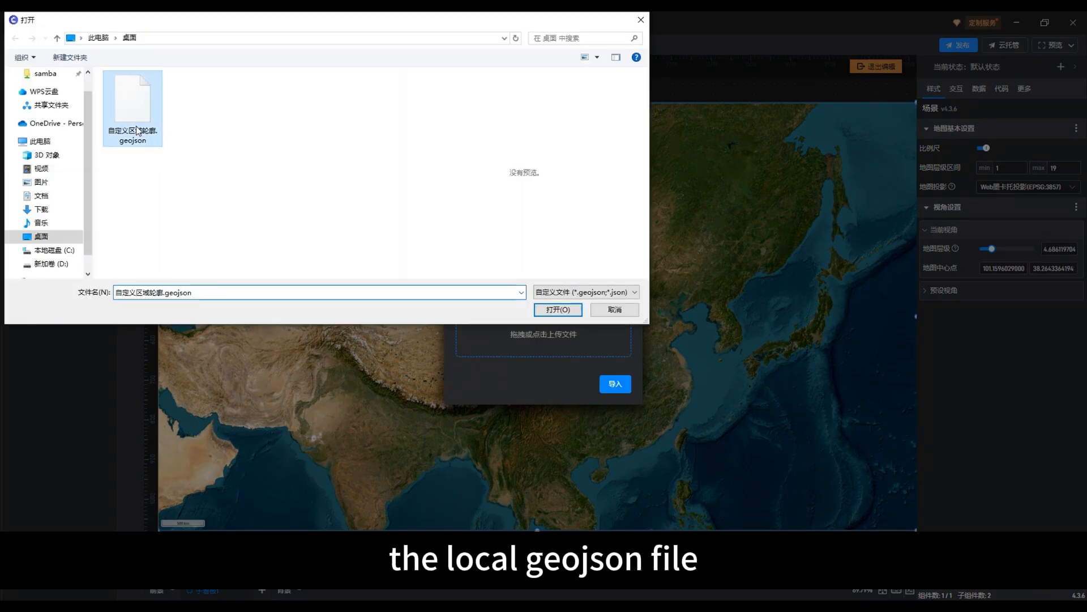
click(574, 313)
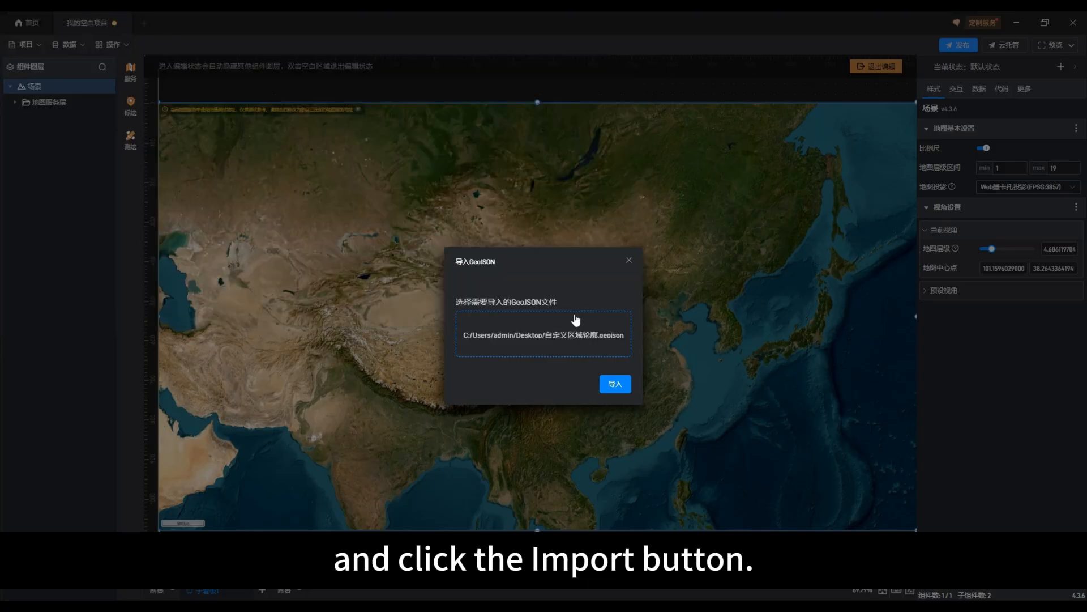
click(617, 382)
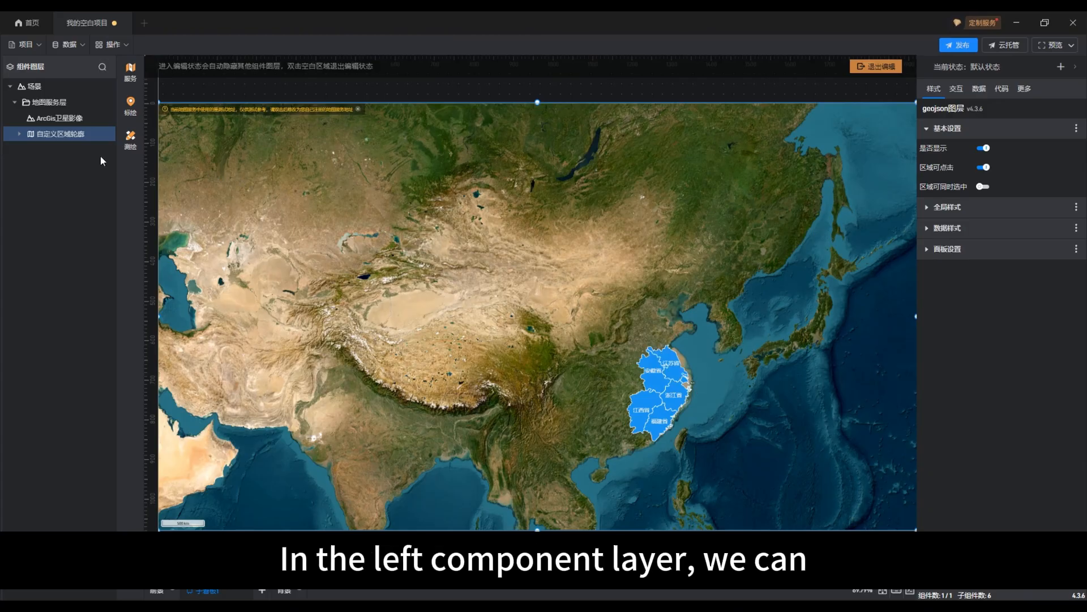
- Delete the 自定义区域轮廓 layer from the scene and remove its entry from the administrative division services in the resource library
right_click(55, 134)
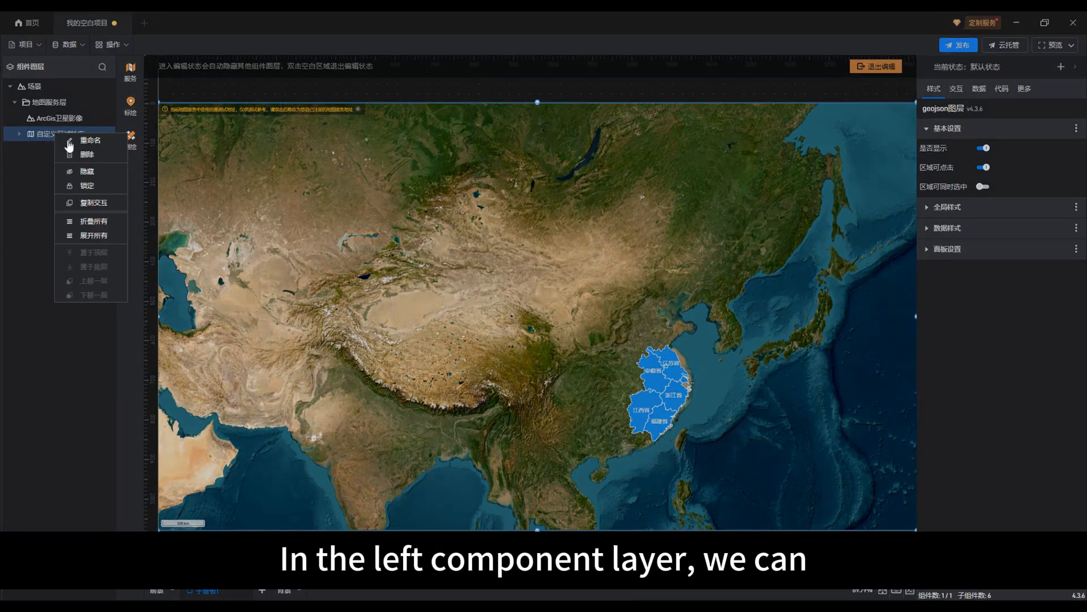
click(89, 158)
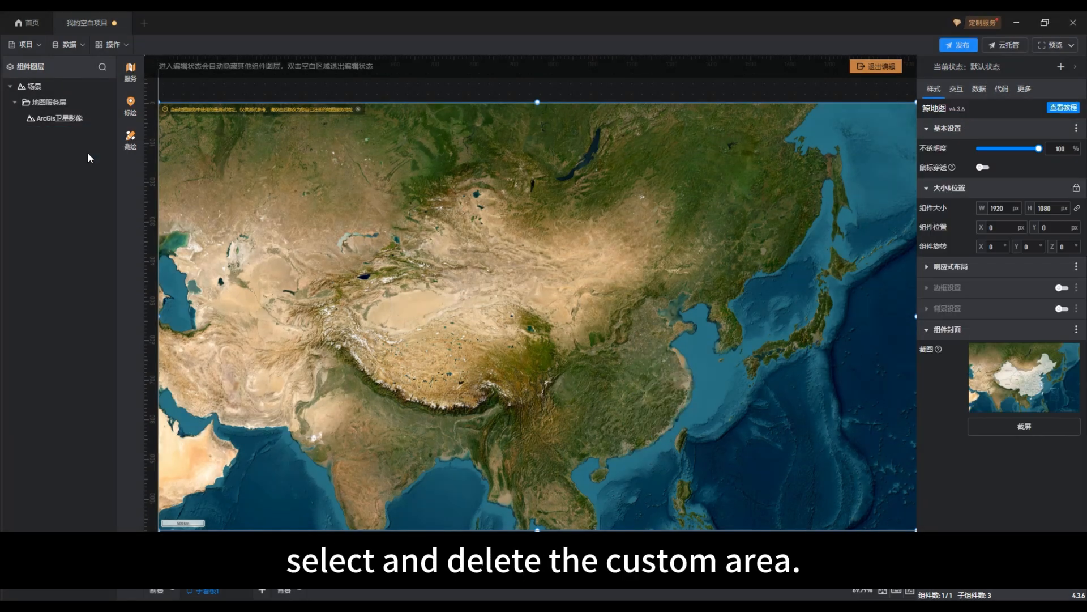
click(131, 74)
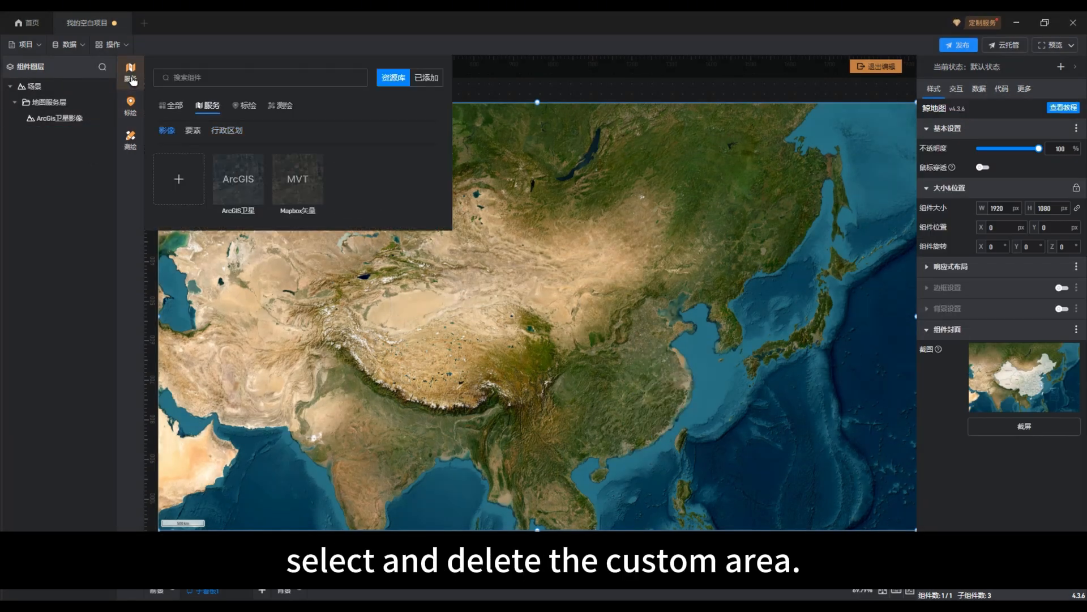
click(232, 131)
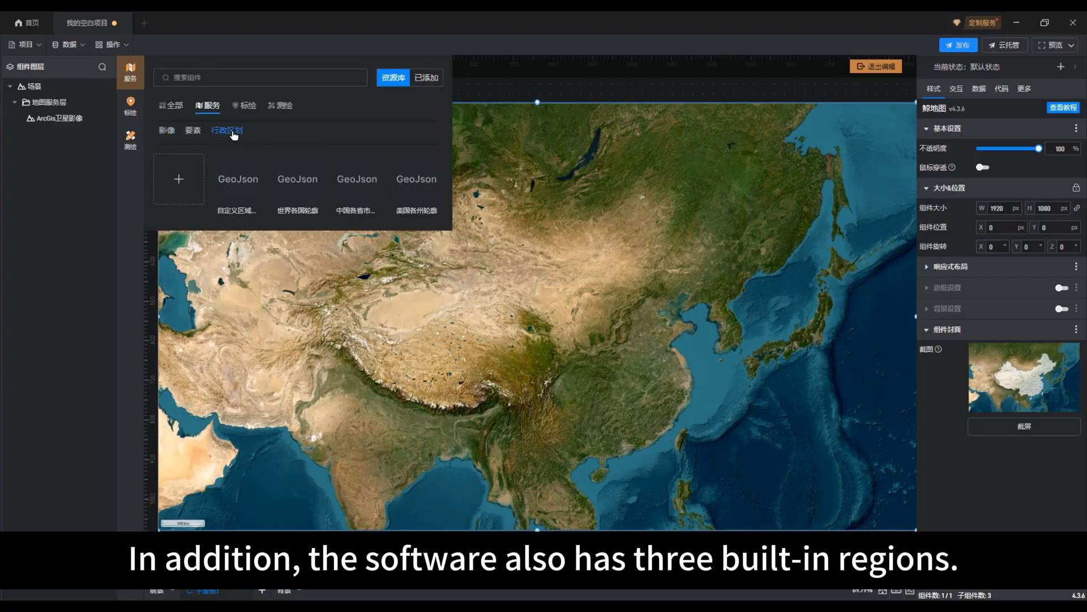
click(257, 164)
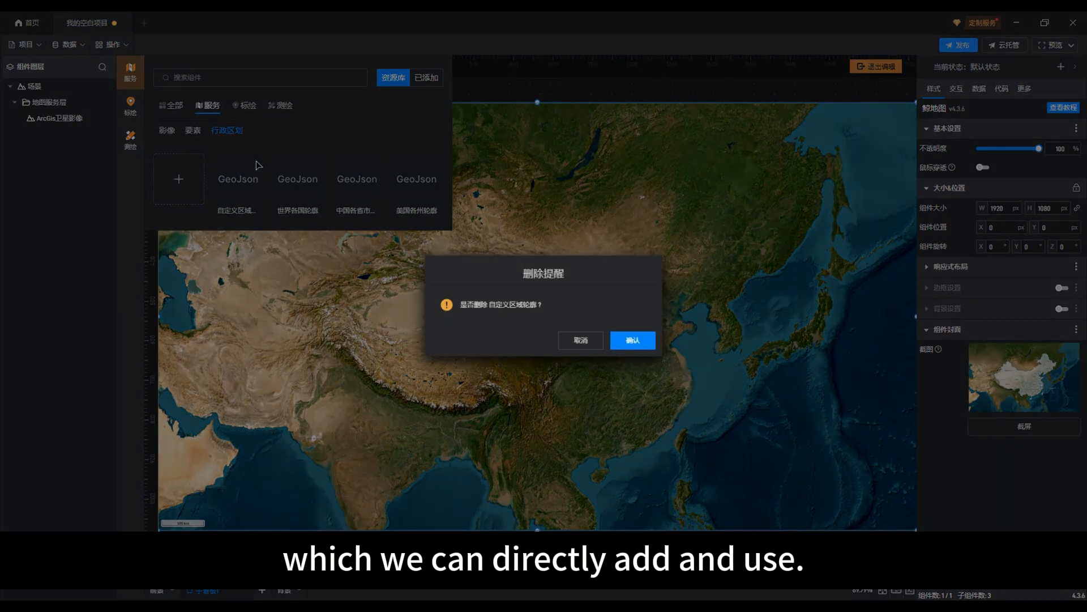
click(633, 342)
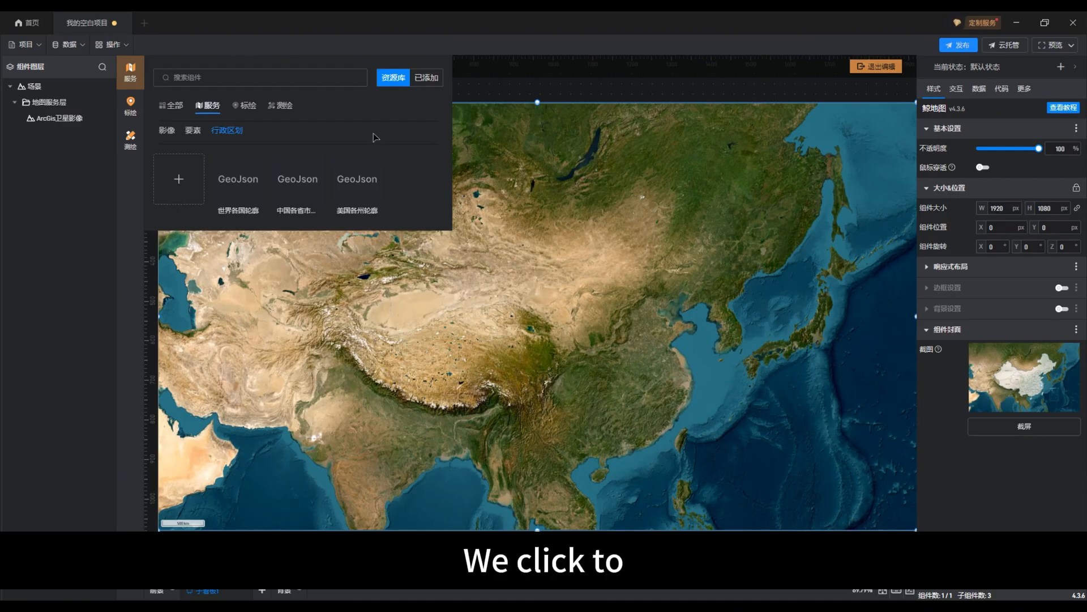
- Add the built-in 中国各省市轮廓 administrative division service and switch the layer's visibility off and back on
click(287, 185)
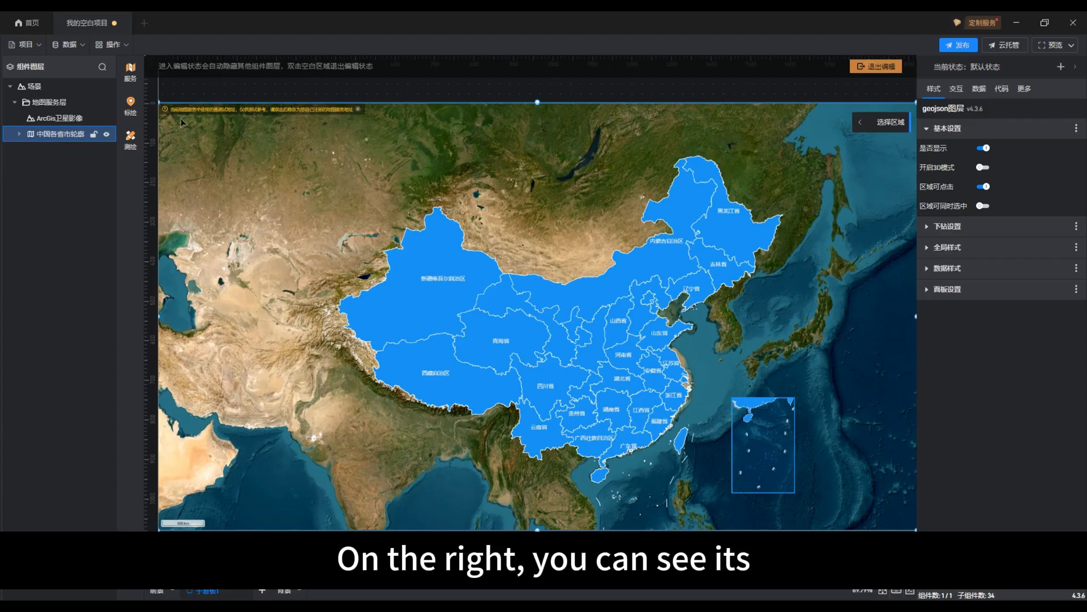
click(957, 131)
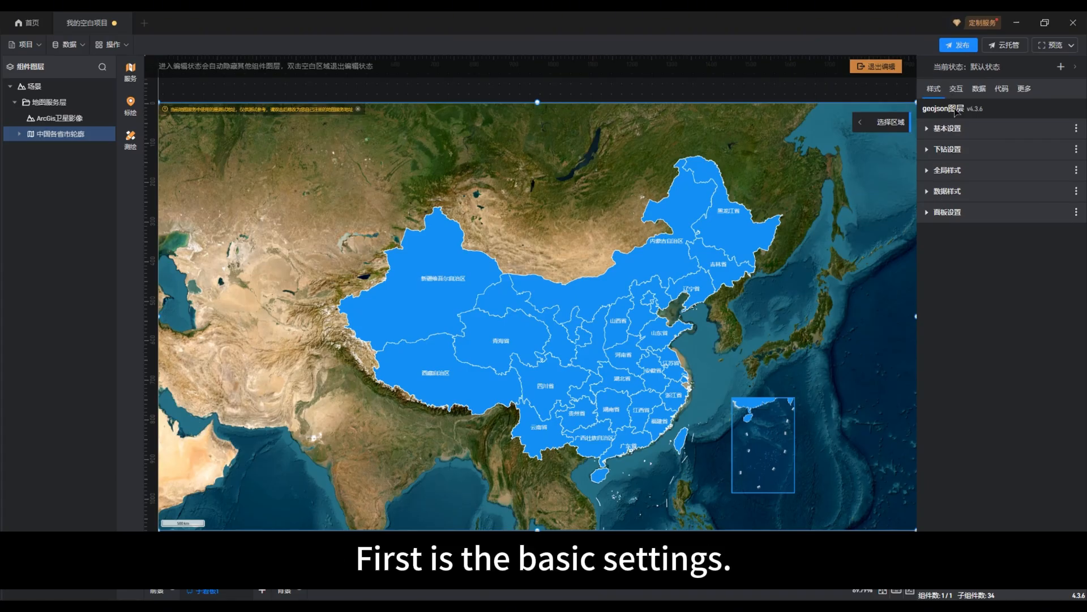
click(949, 128)
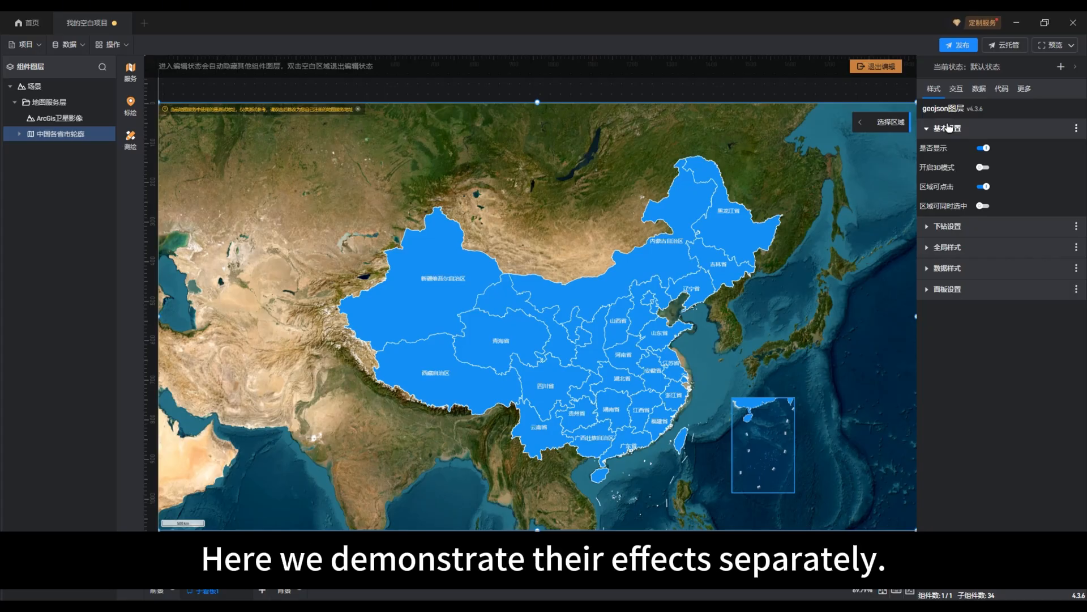
click(983, 150)
click(983, 150)
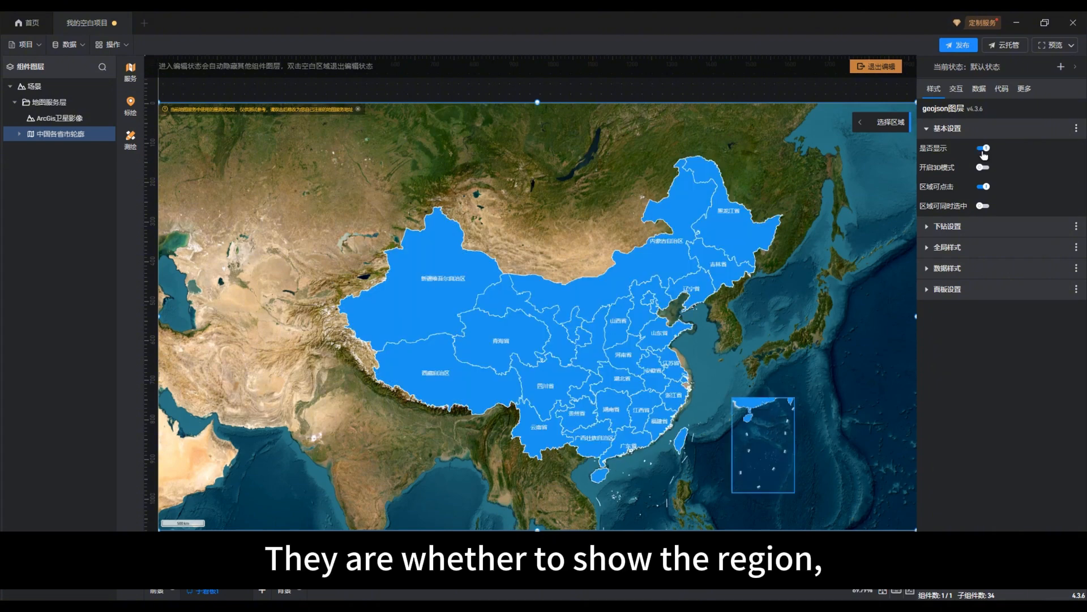
- Enable 区域可同时选中, exit map editing, select 安徽省, 江苏省 and 浙江省 together on the map, and clear the selection
click(983, 207)
click(876, 66)
click(657, 373)
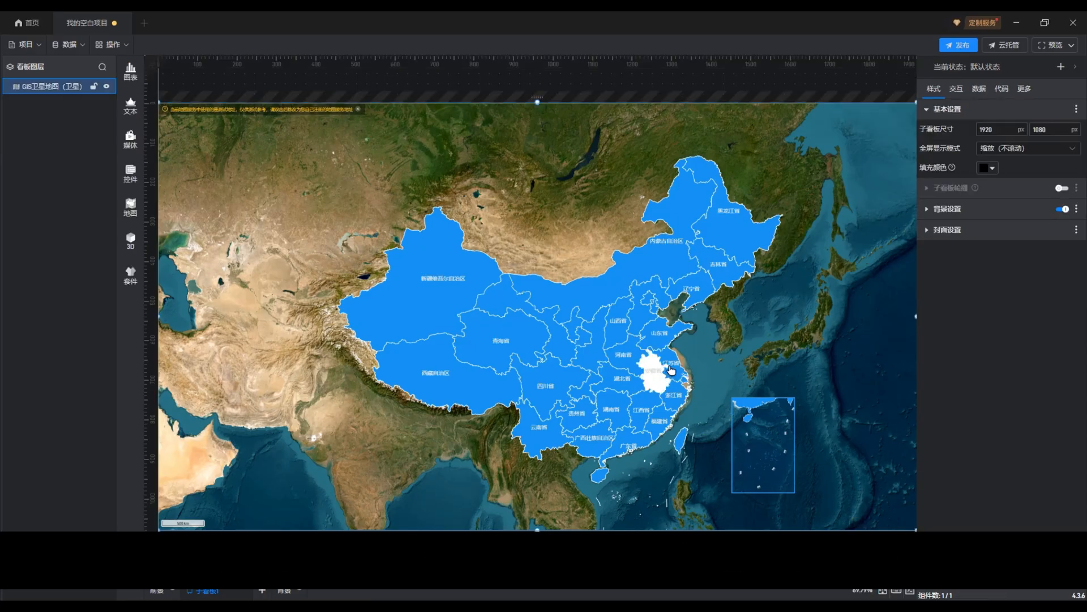
click(671, 362)
click(679, 396)
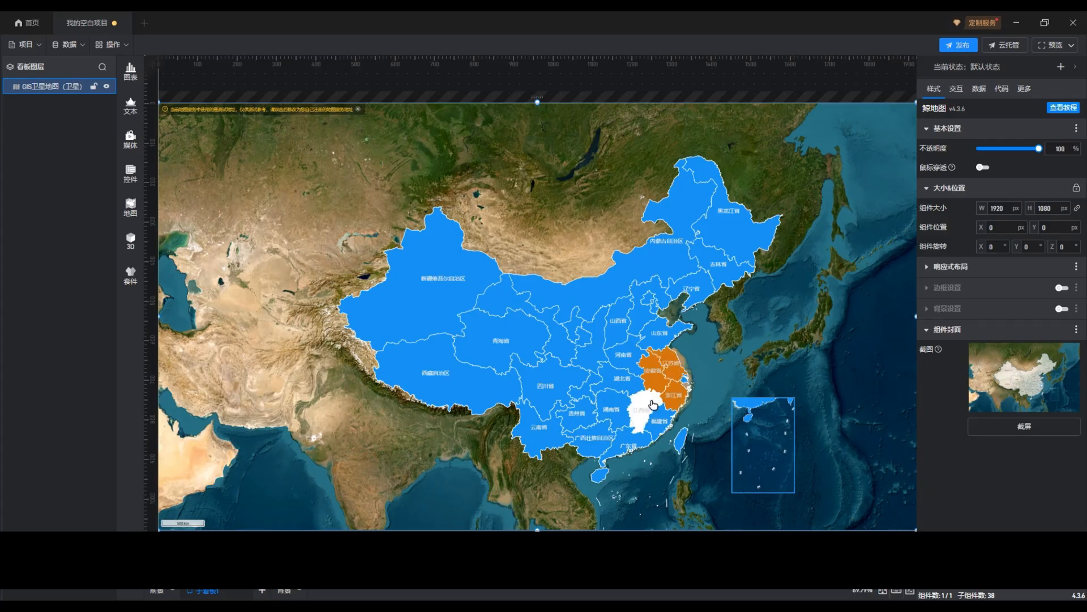
click(668, 395)
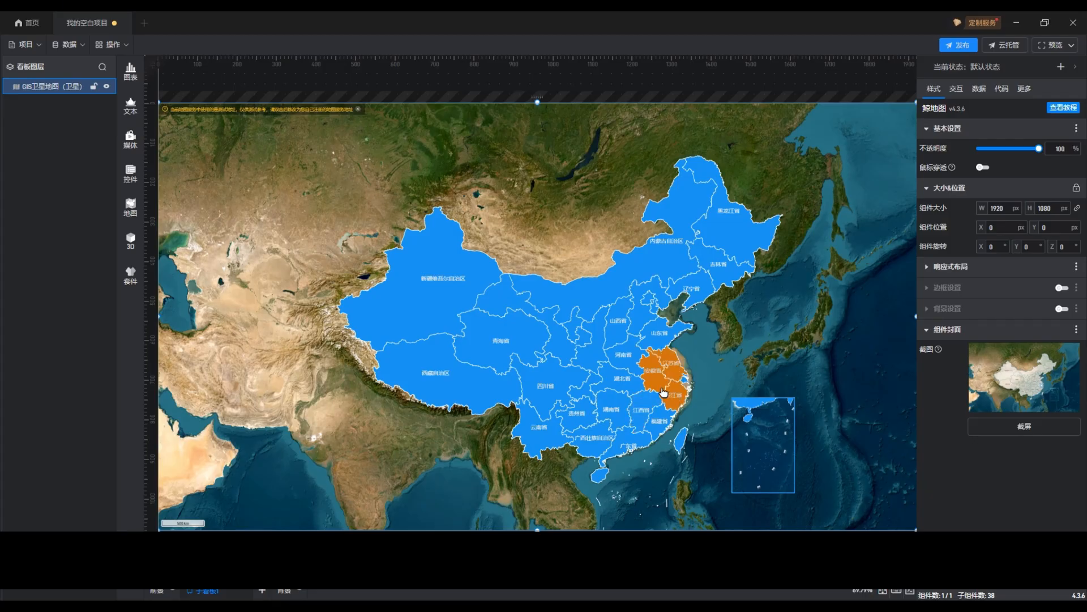
click(731, 380)
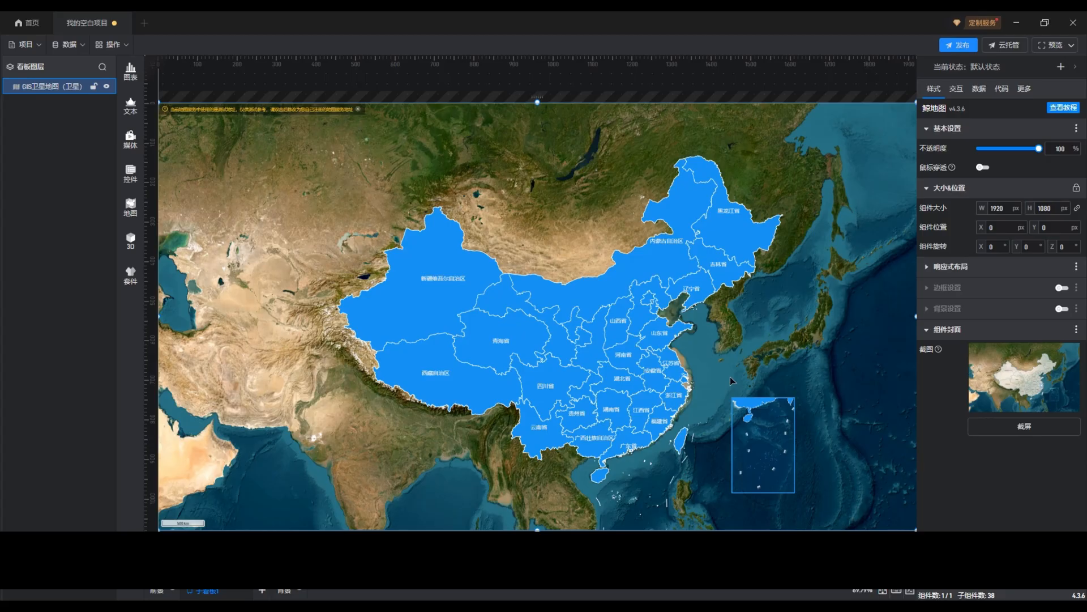
- Return to map editing, select the 中国各省市轮廓 layer and disable 区域可同时选中
double_click(730, 381)
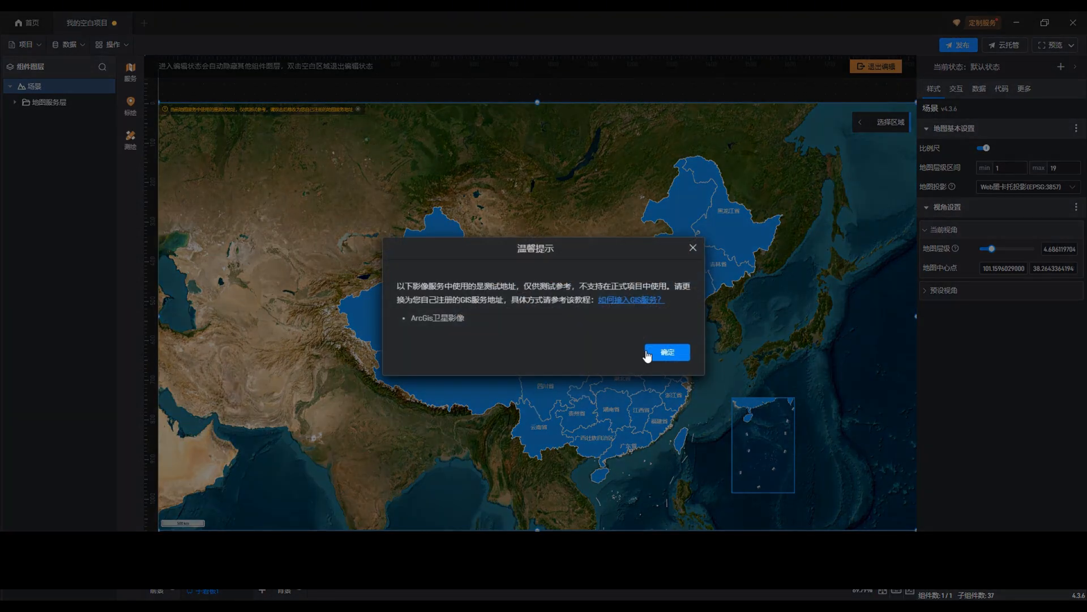
click(648, 355)
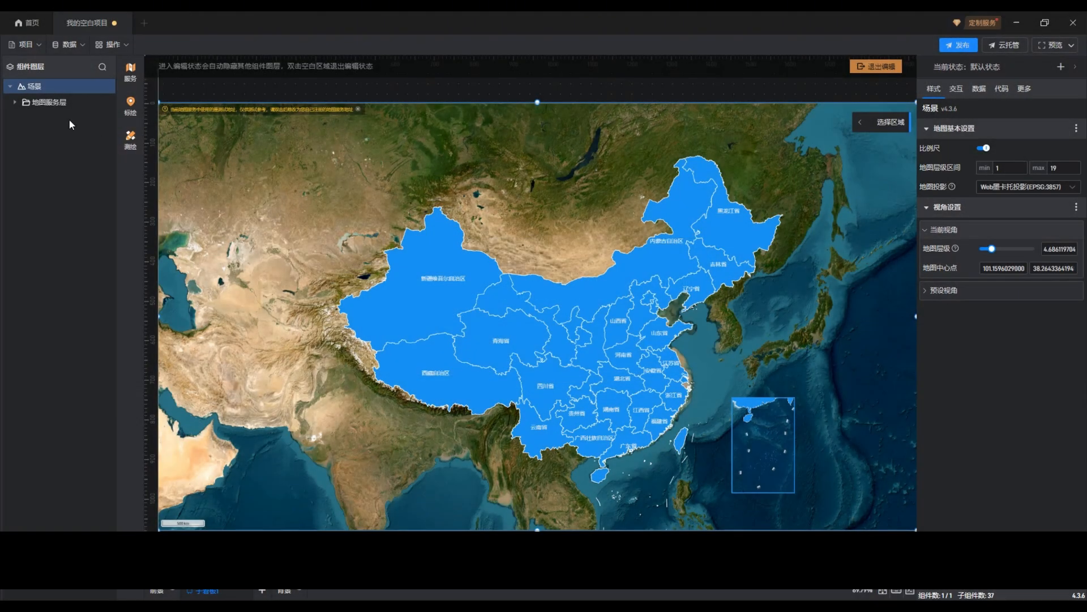
click(14, 102)
click(59, 138)
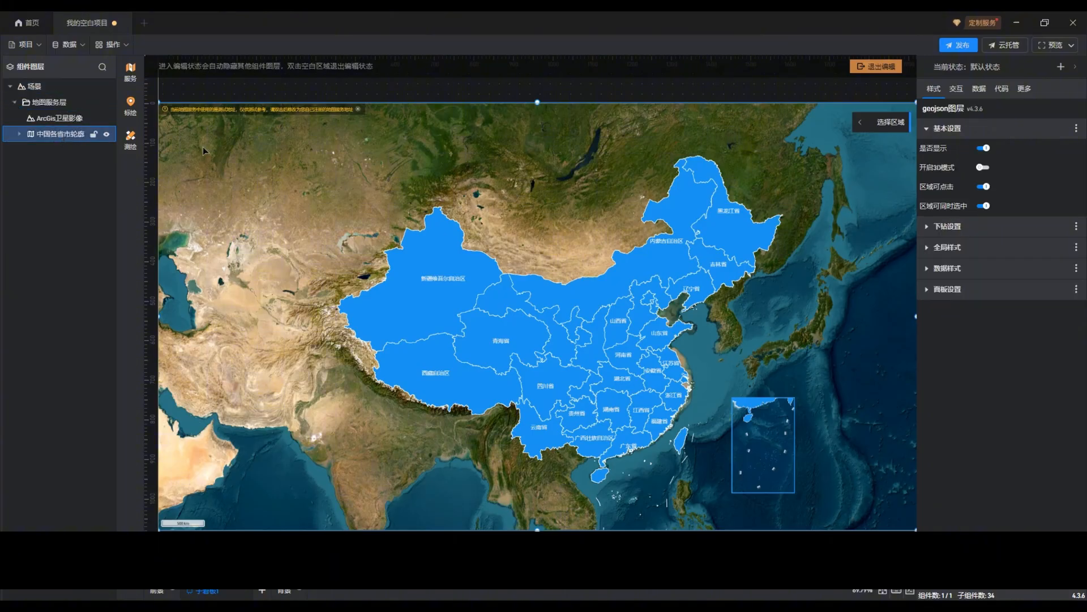
click(985, 207)
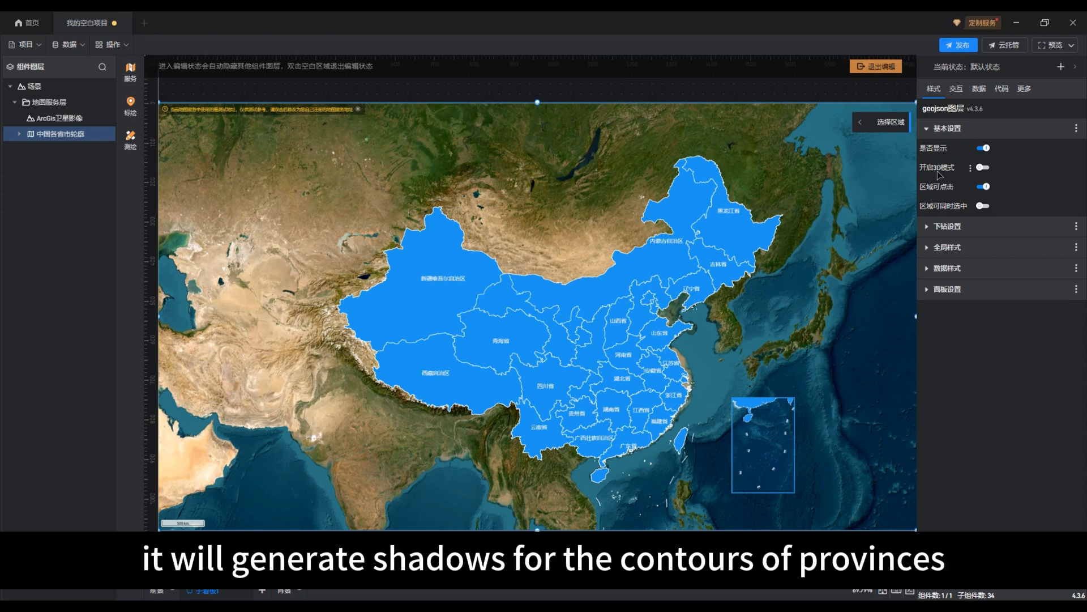
- Preview 3D mode on the 中国各省市轮廓 layer, switch it off again and collapse the basic settings
click(985, 167)
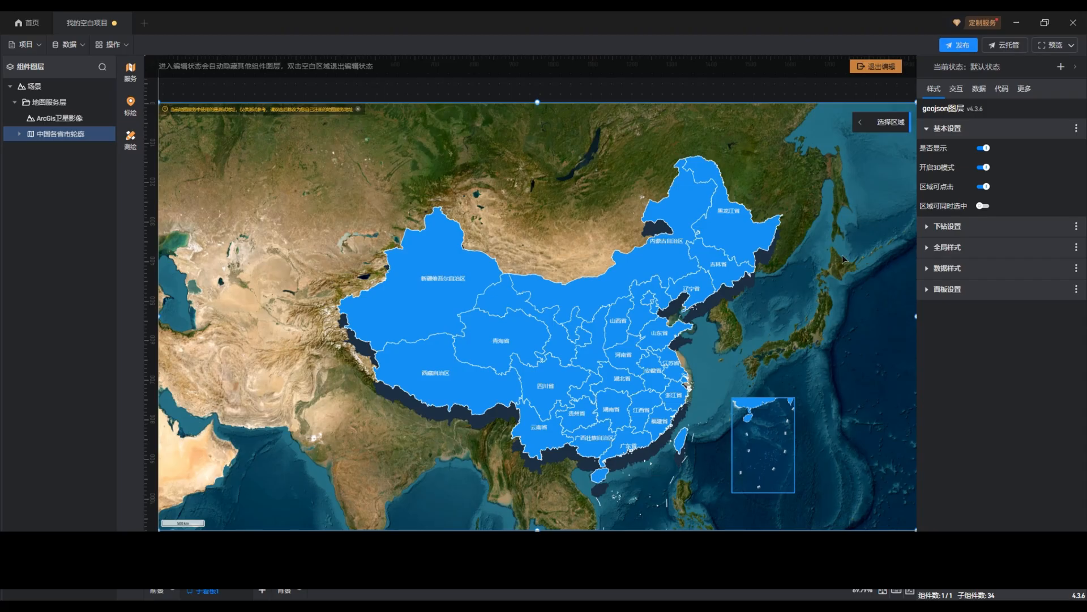
click(986, 168)
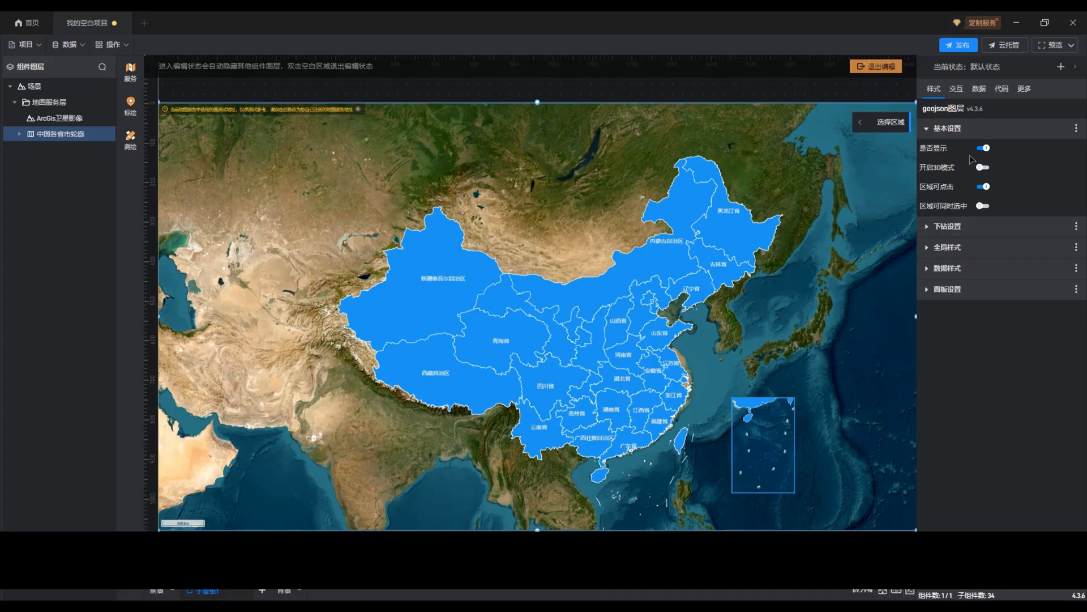
click(956, 130)
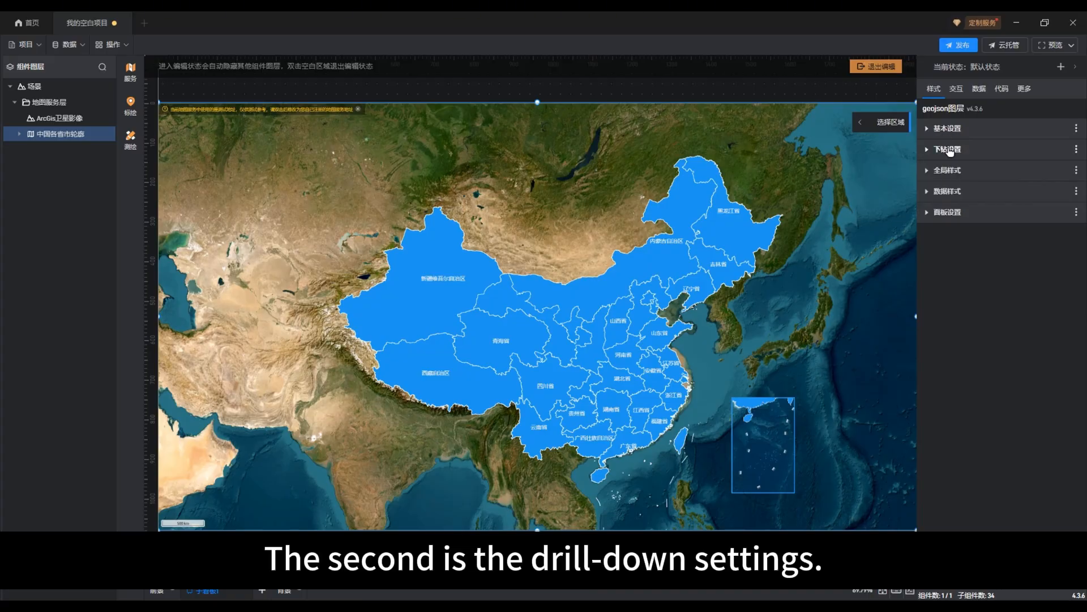
- Expand the layer's drill-down settings and enable drill-down for the 浙江省 region
click(950, 150)
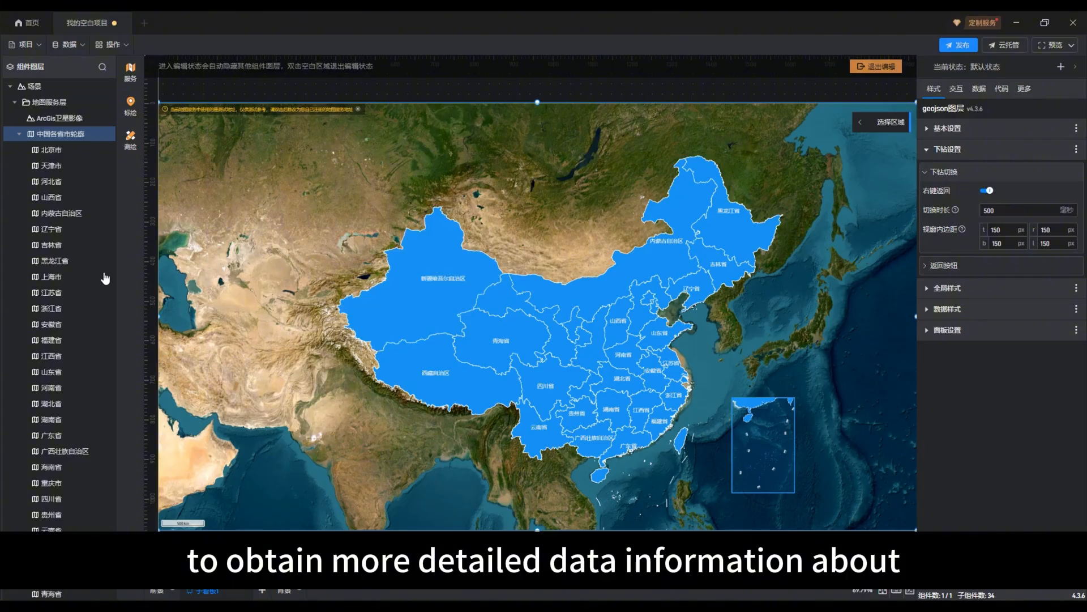
click(60, 309)
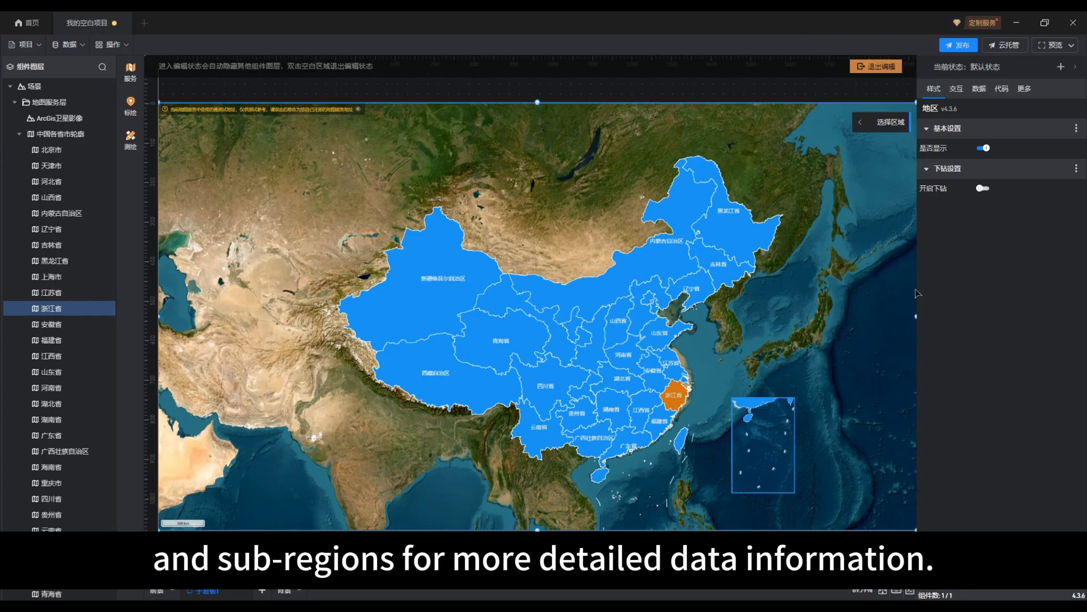
click(982, 189)
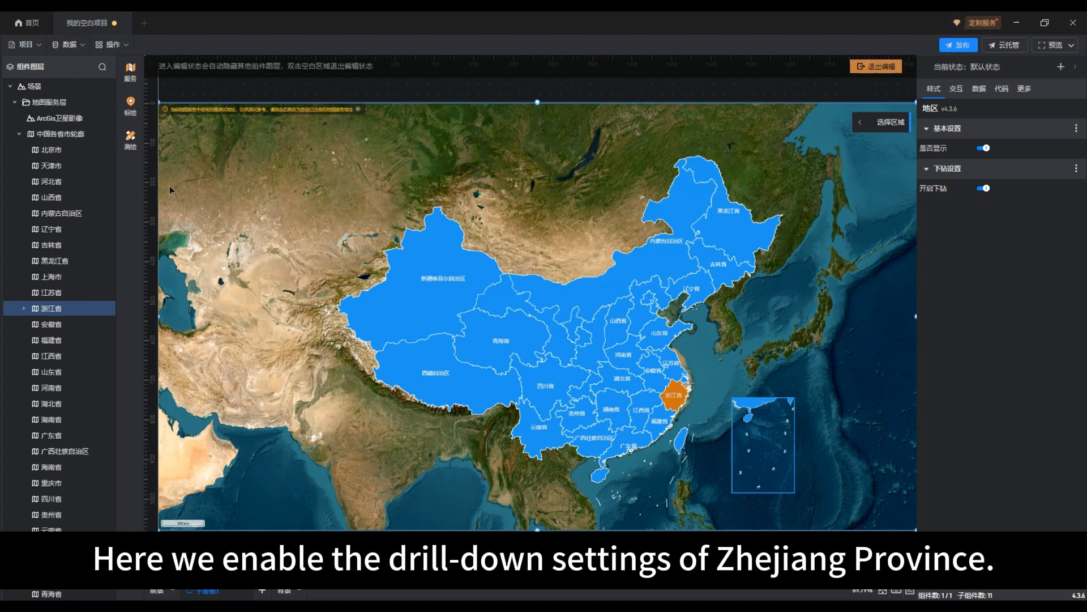
- Reselect the 中国各省市轮廓 layer, drill down into 浙江省 on the map and return to the national view
click(91, 133)
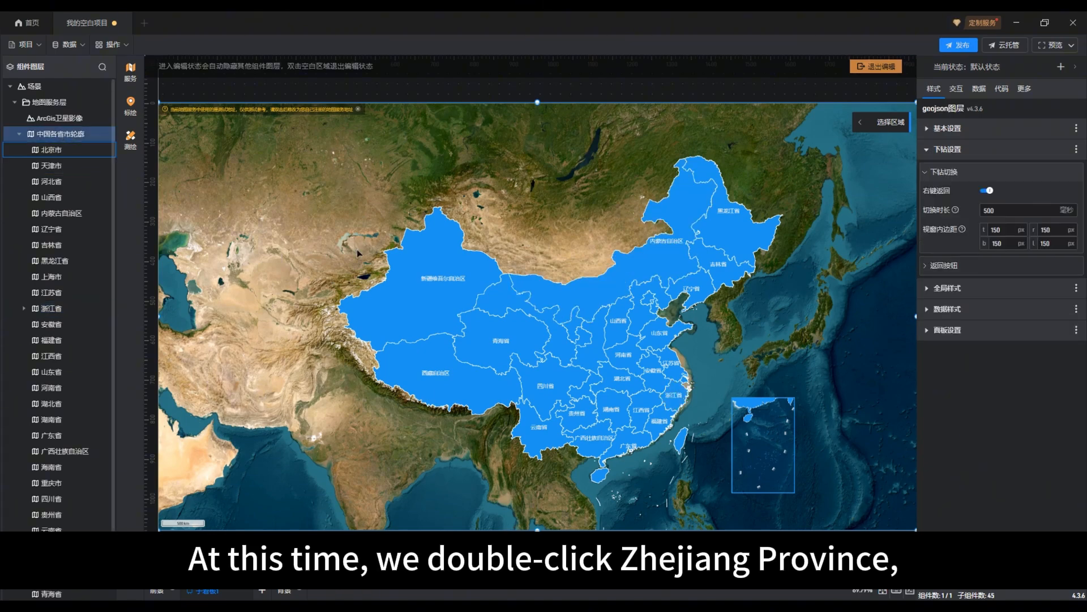
click(681, 400)
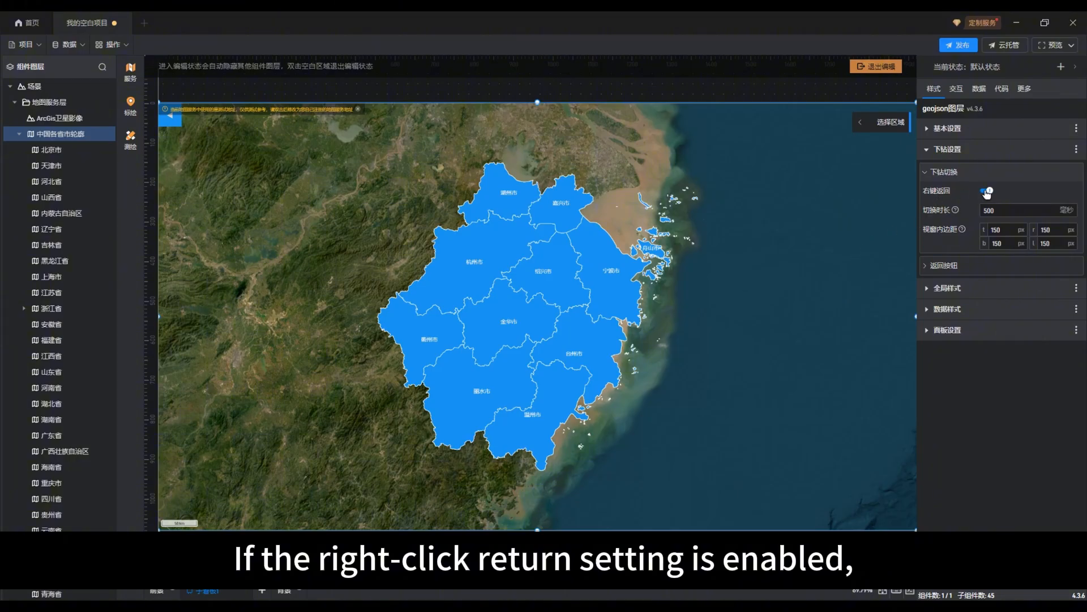
right_click(667, 380)
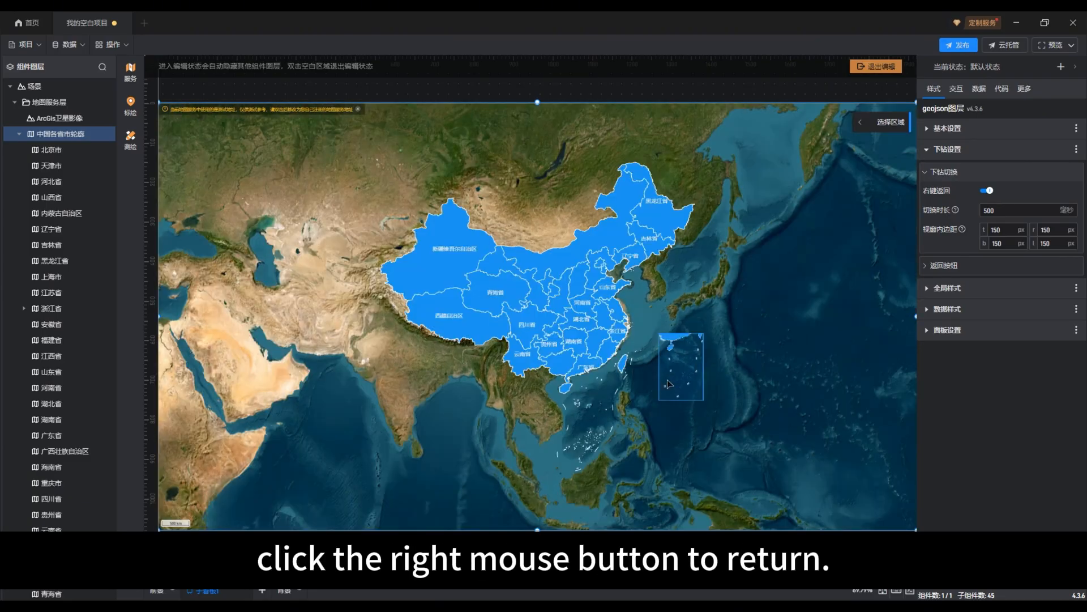
- Set the drill-down switching duration to 200 ms and test it by drilling into 浙江省 and returning to the national view
double_click(1003, 210)
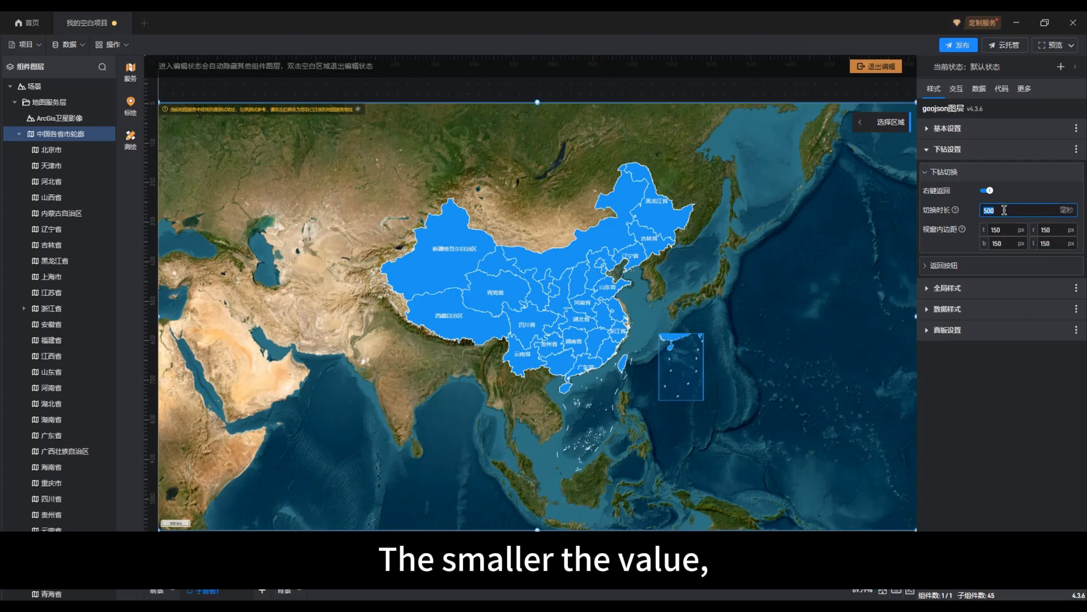
text(20)
click(1025, 196)
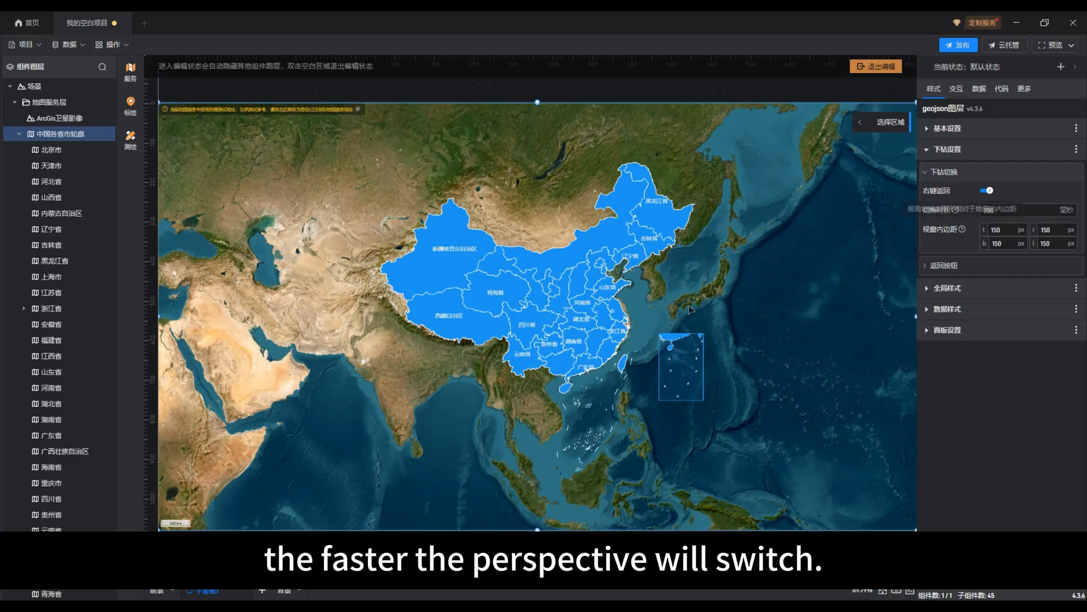
click(619, 332)
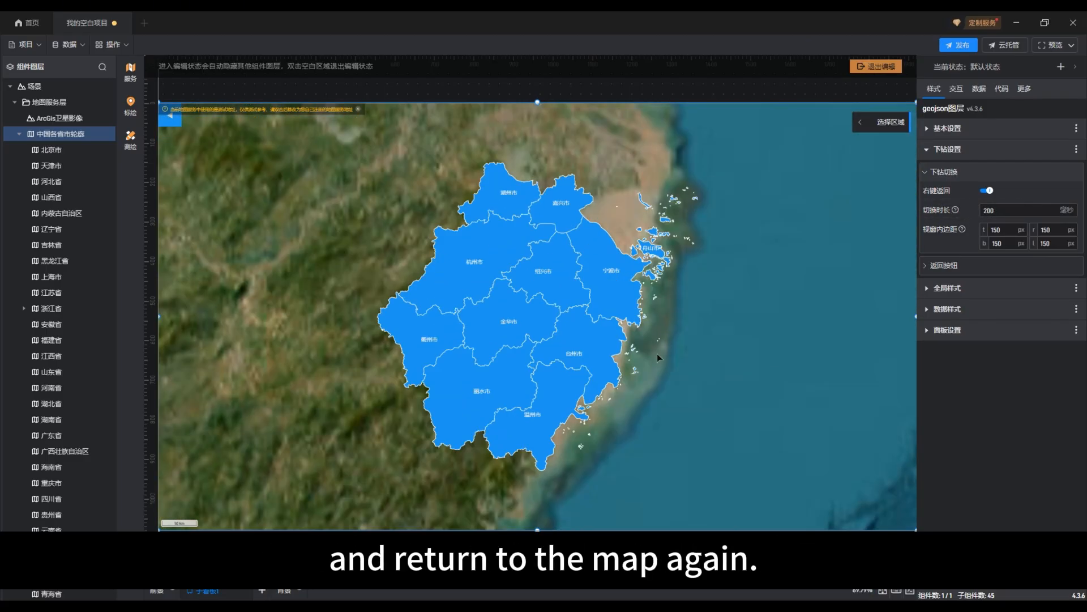
right_click(729, 379)
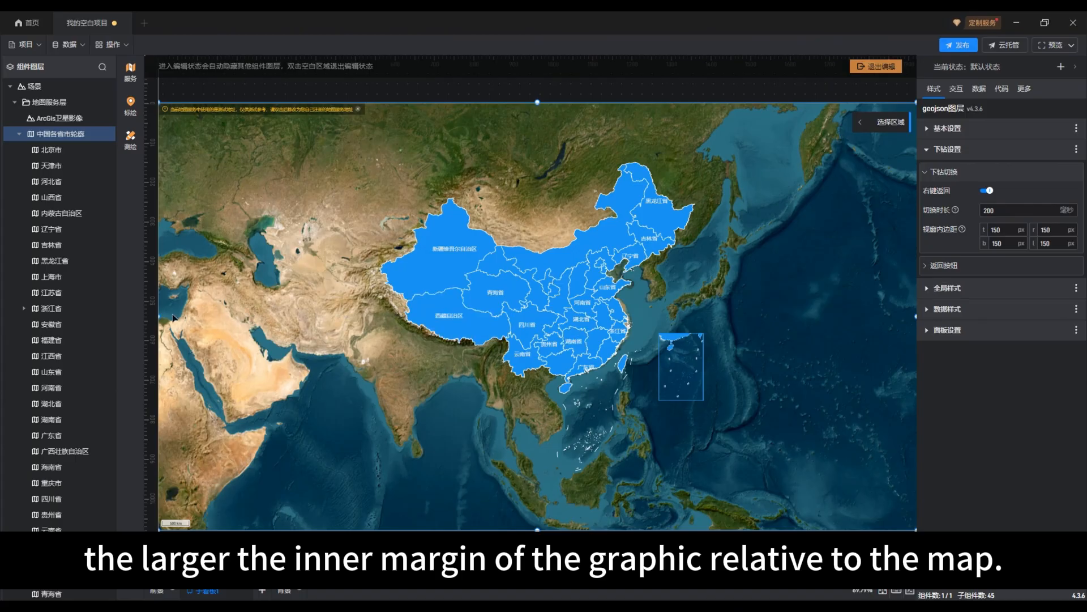
- Set the drill-down viewport padding (视窗内边距) to 350 px on all four sides
double_click(993, 230)
text(3)
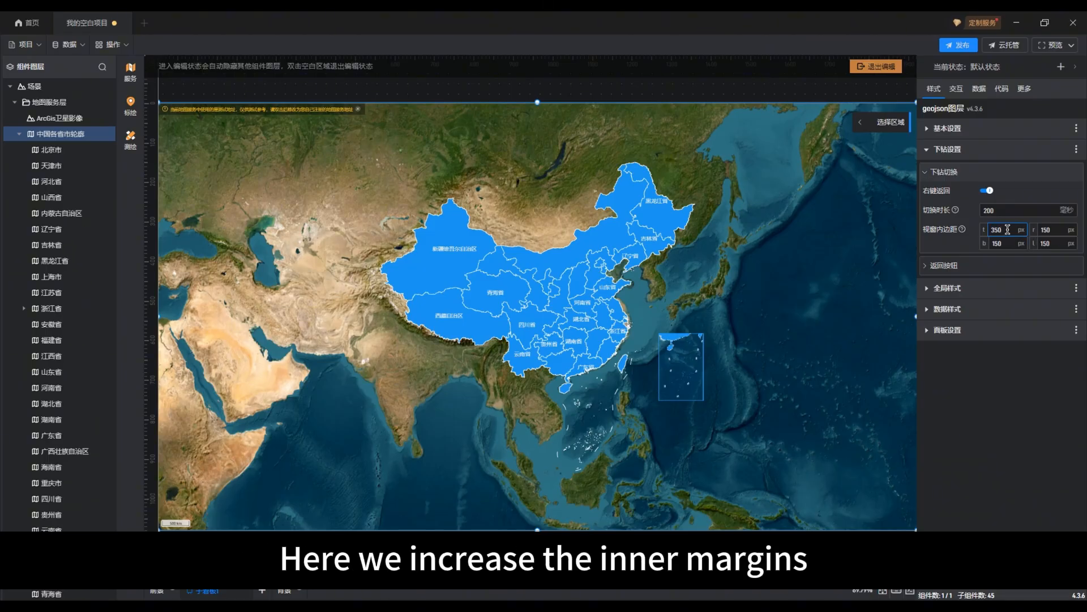
double_click(992, 244)
text(350)
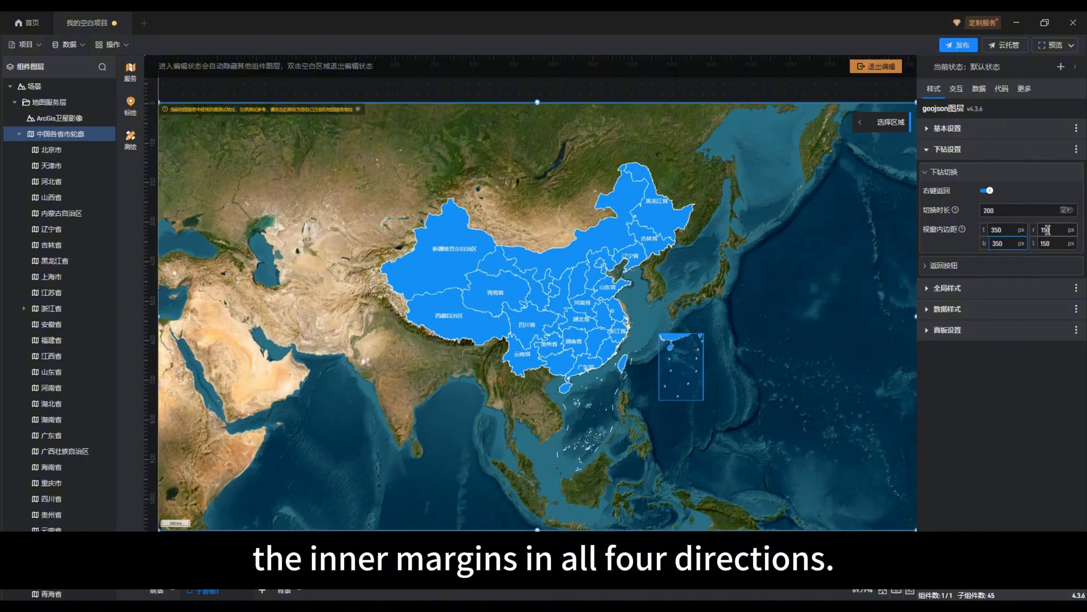
double_click(1045, 230)
text(35)
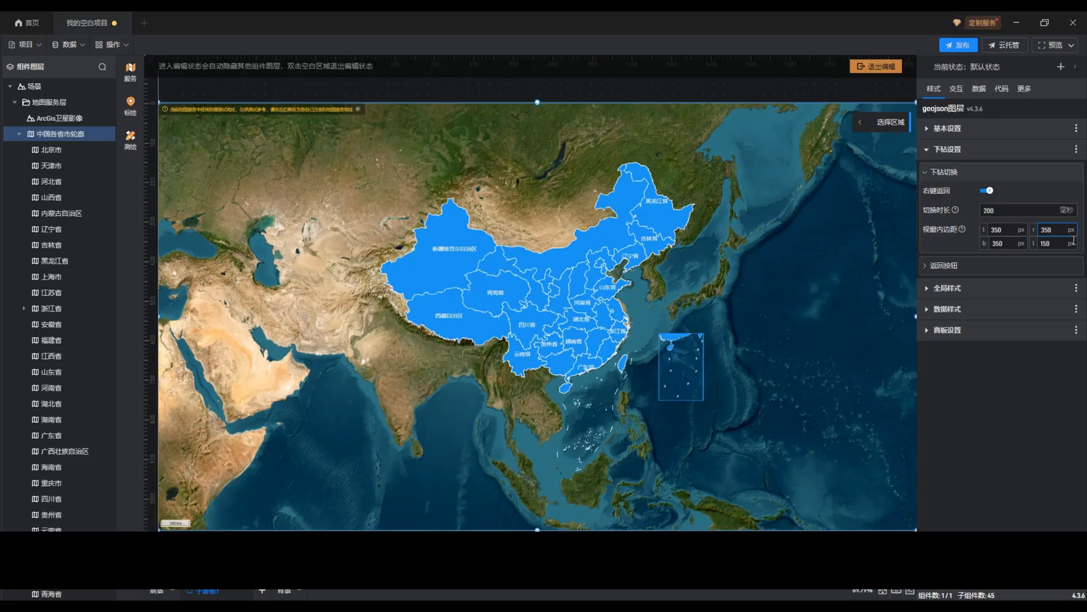
double_click(1041, 243)
text(350)
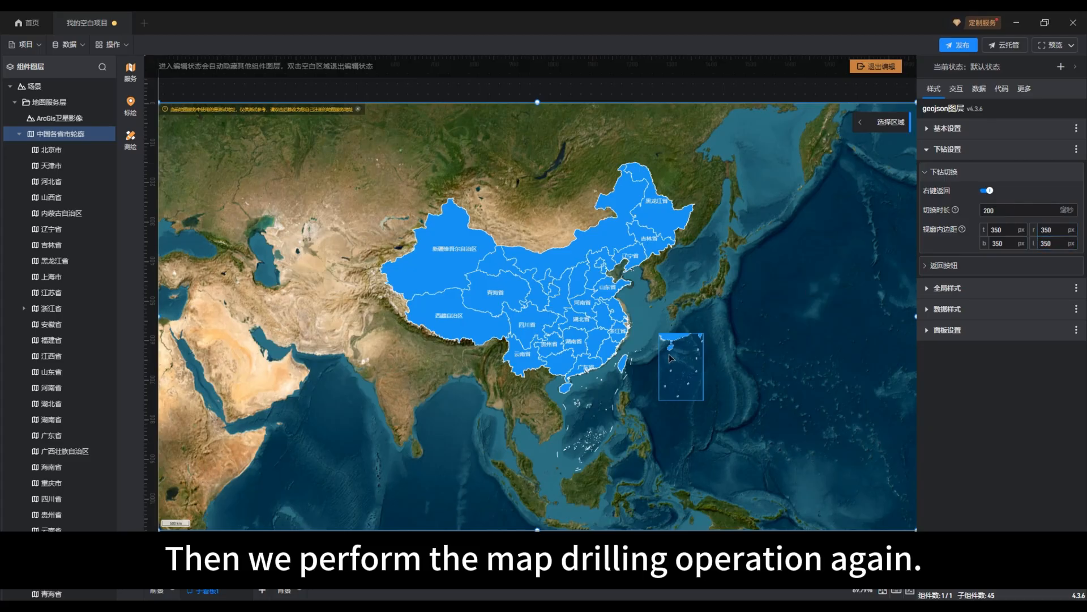
- Test the drill-down into 浙江省 and back, and set the viewport padding (视窗内边距) to 150 px on all four sides
click(622, 335)
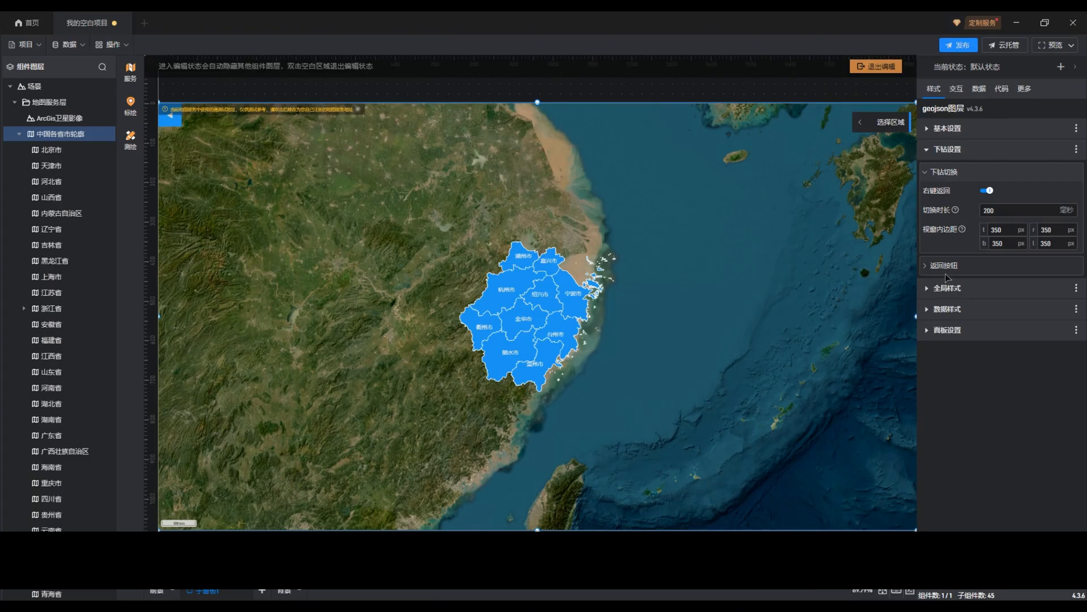
right_click(767, 278)
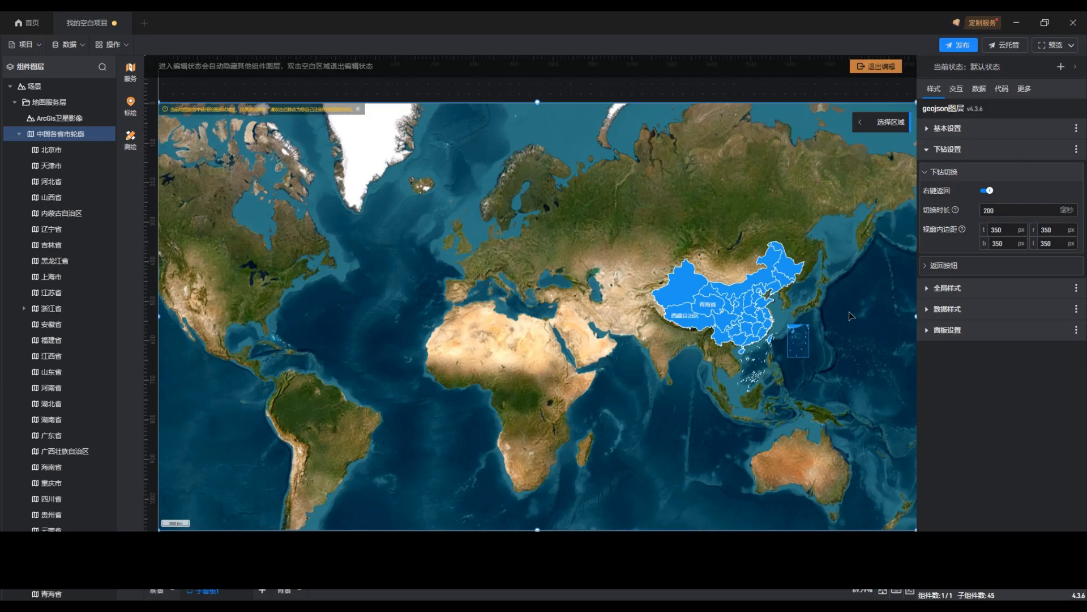
double_click(991, 231)
text(150)
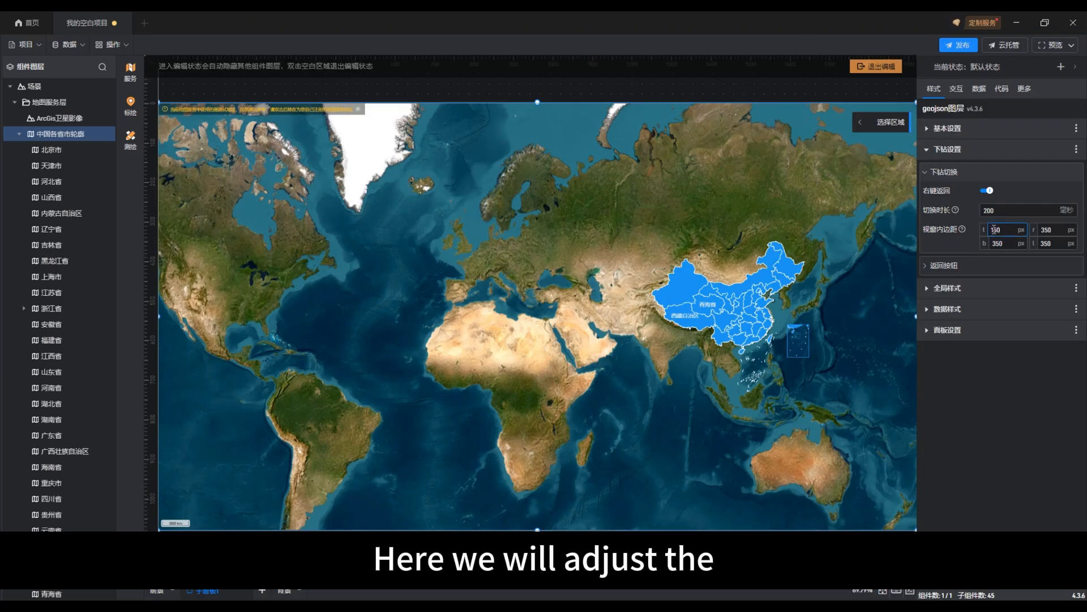
double_click(1042, 229)
text(150)
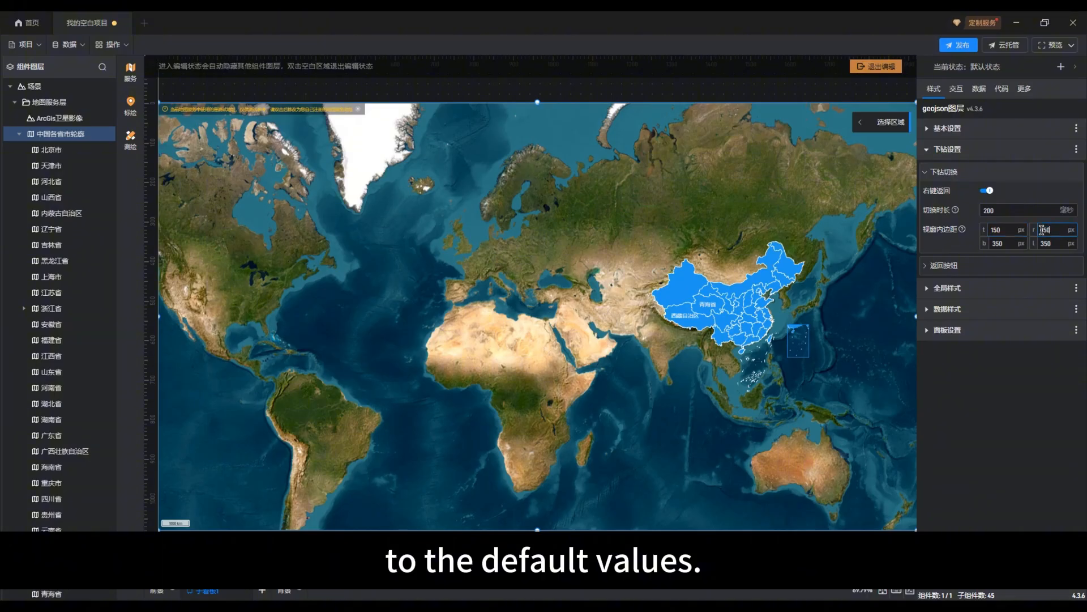
double_click(998, 243)
text(150)
key(Tab)
text(150)
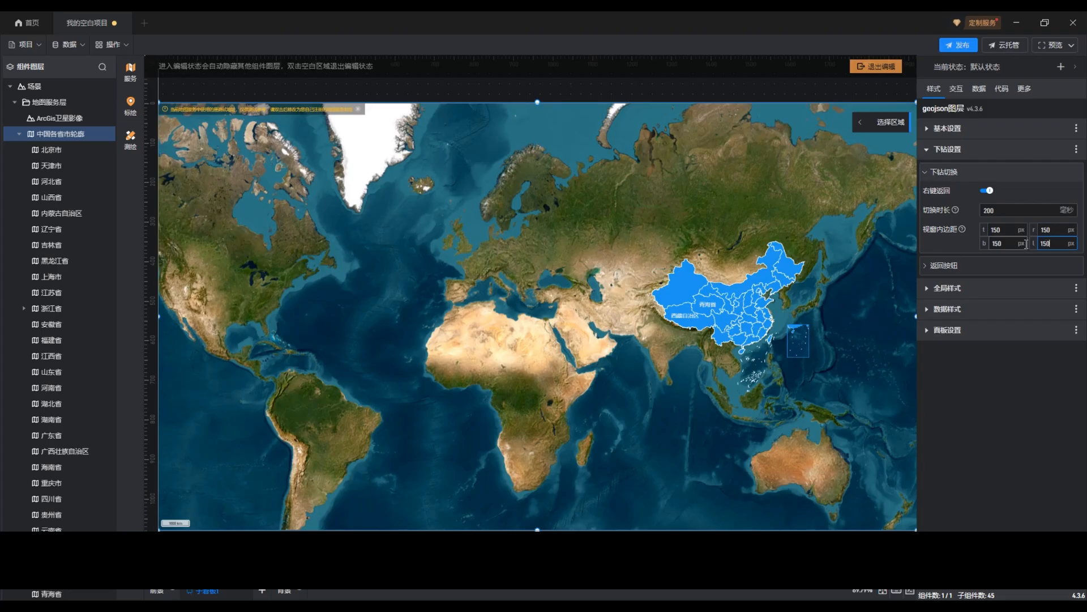
- Expand the return button (返回按钮) settings and, with 浙江省 drilled into, hide the button and show it again
click(952, 267)
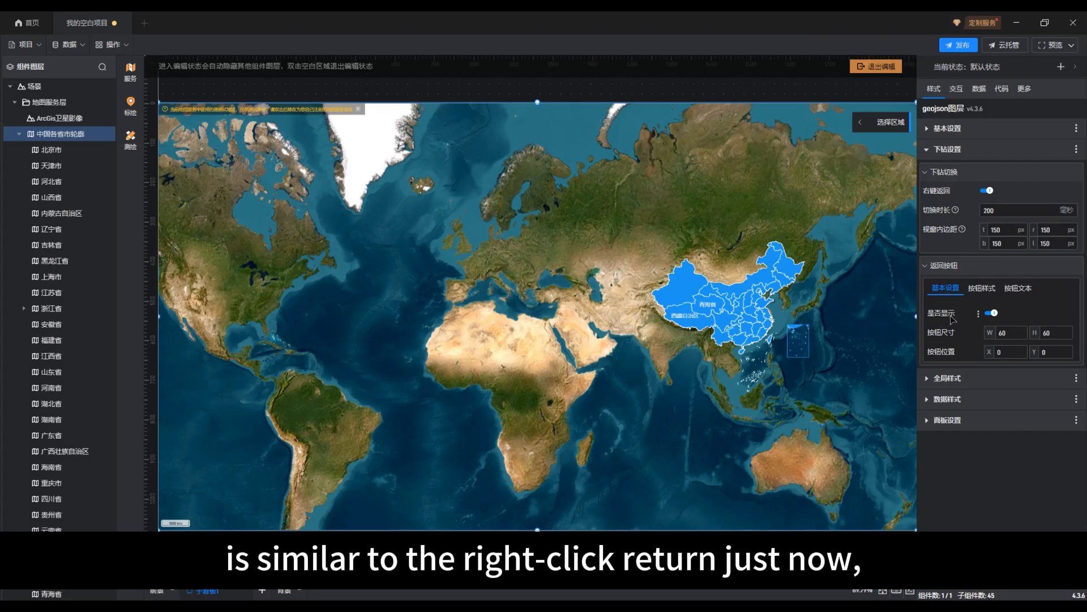
click(768, 325)
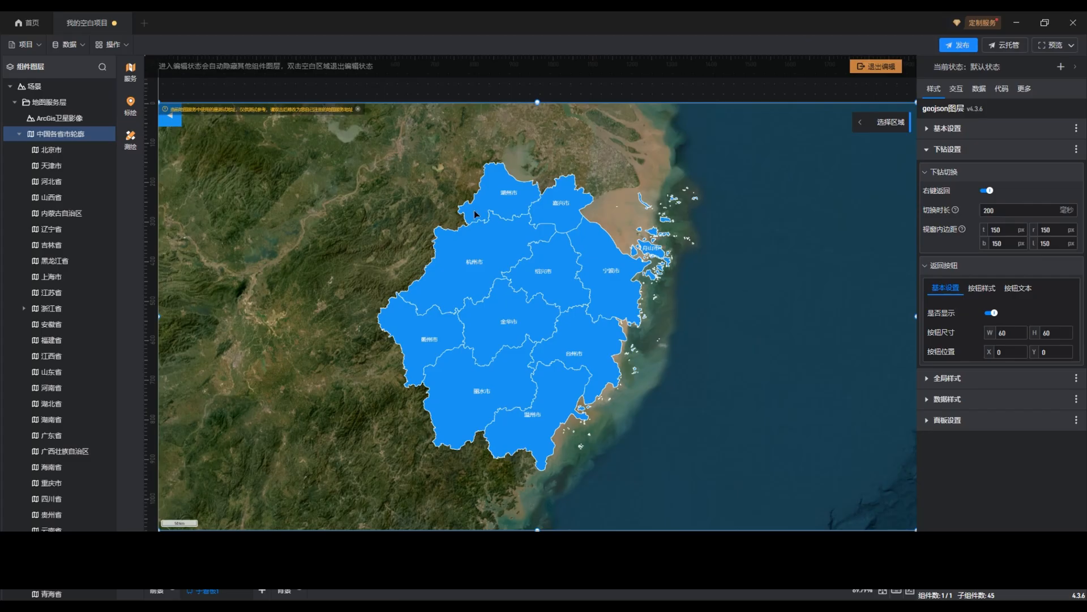
click(991, 313)
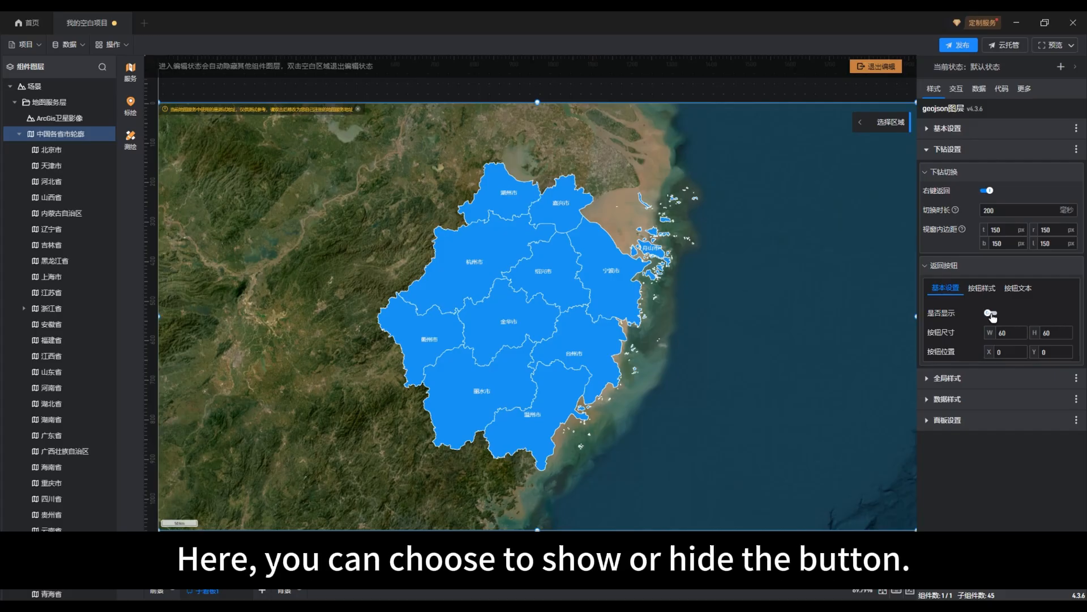
click(991, 313)
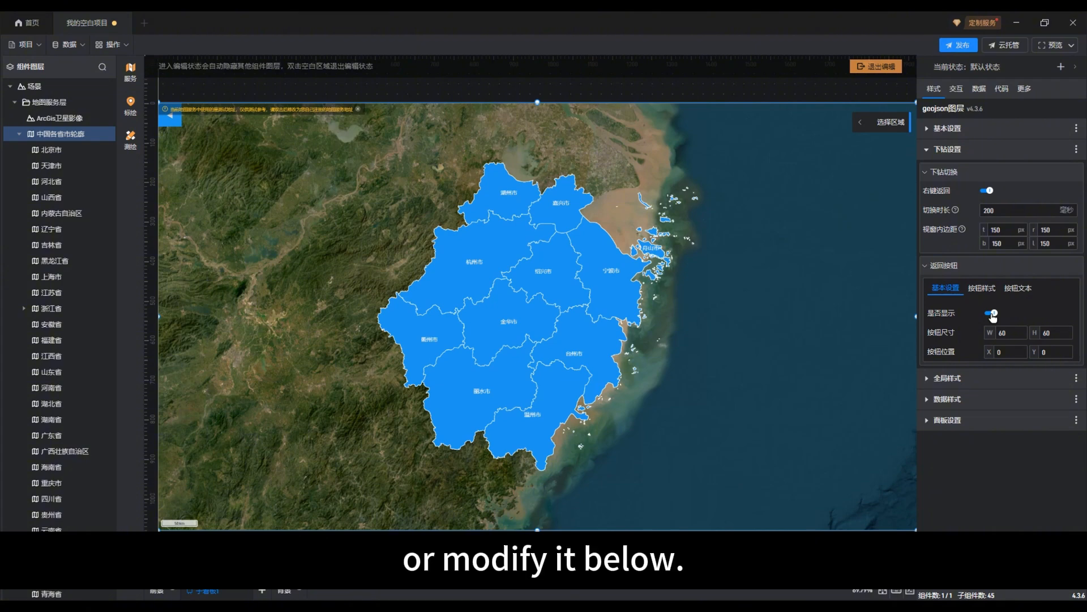
- Set the return button's size to 100 by 100 and its position to X 10, Y 10
click(1014, 333)
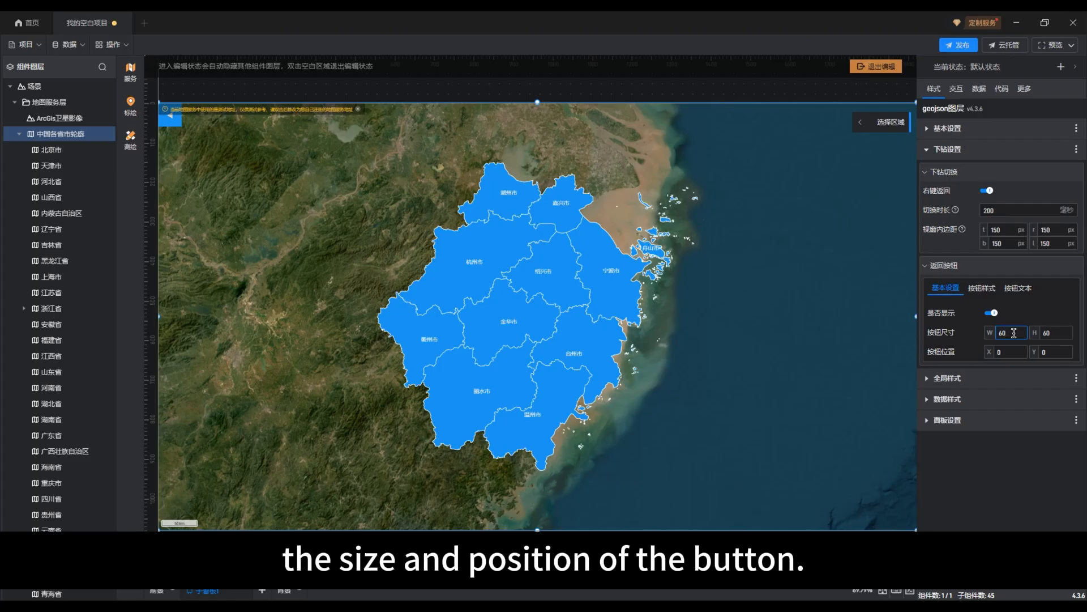
mouse_move(1054, 333)
mouse_down()
mouse_move(999, 333)
mouse_move(1040, 334)
mouse_up()
text(100)
text(10)
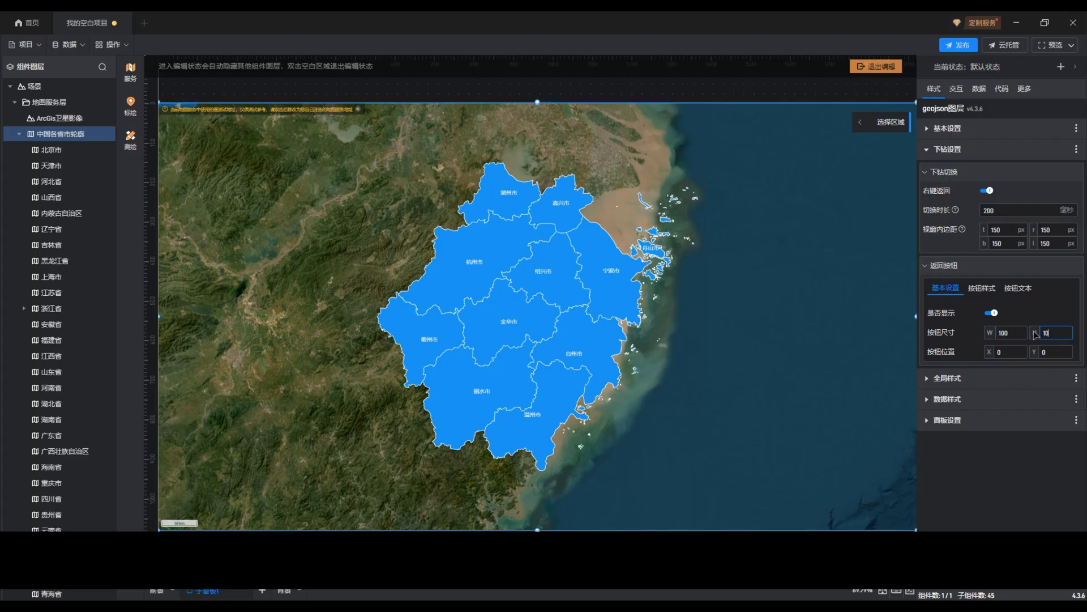
text(0)
click(1001, 353)
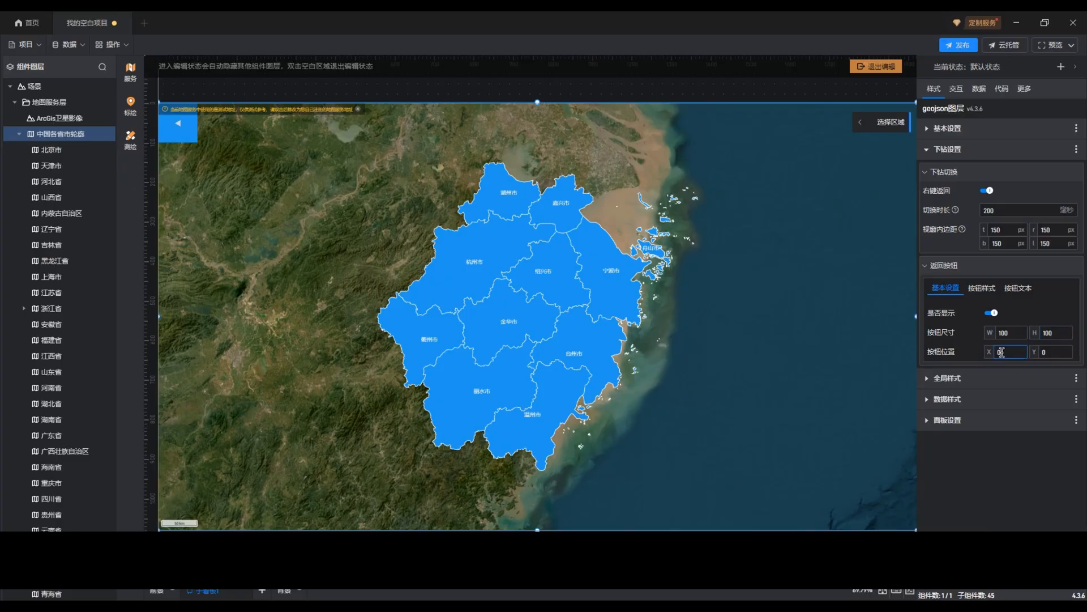
text(1)
click(1042, 351)
text(1)
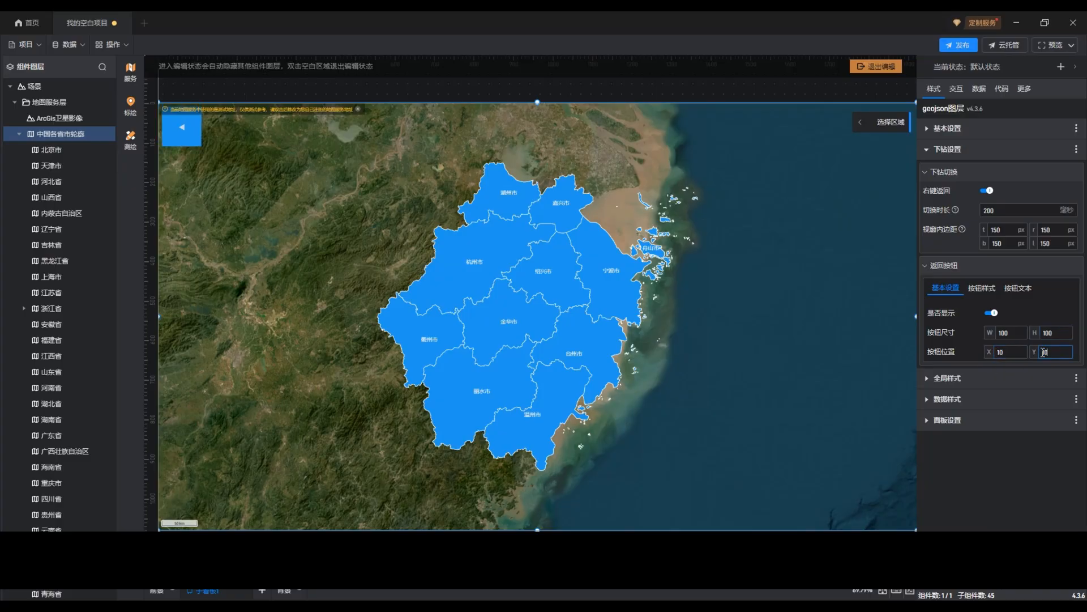
- Switch the return button's fill type to 图片 and back to 颜色
click(984, 289)
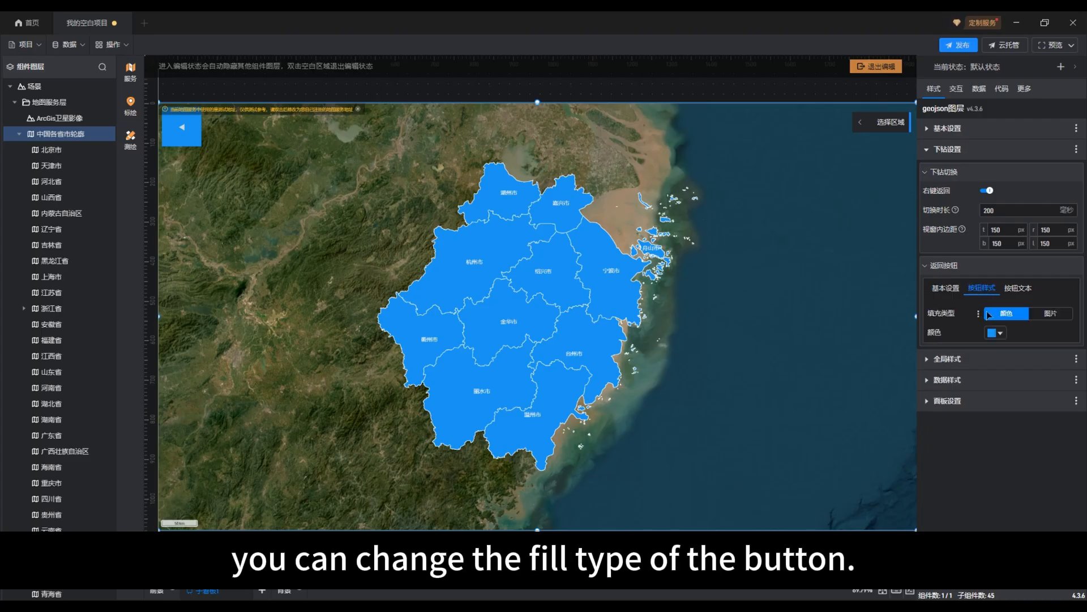
click(1052, 319)
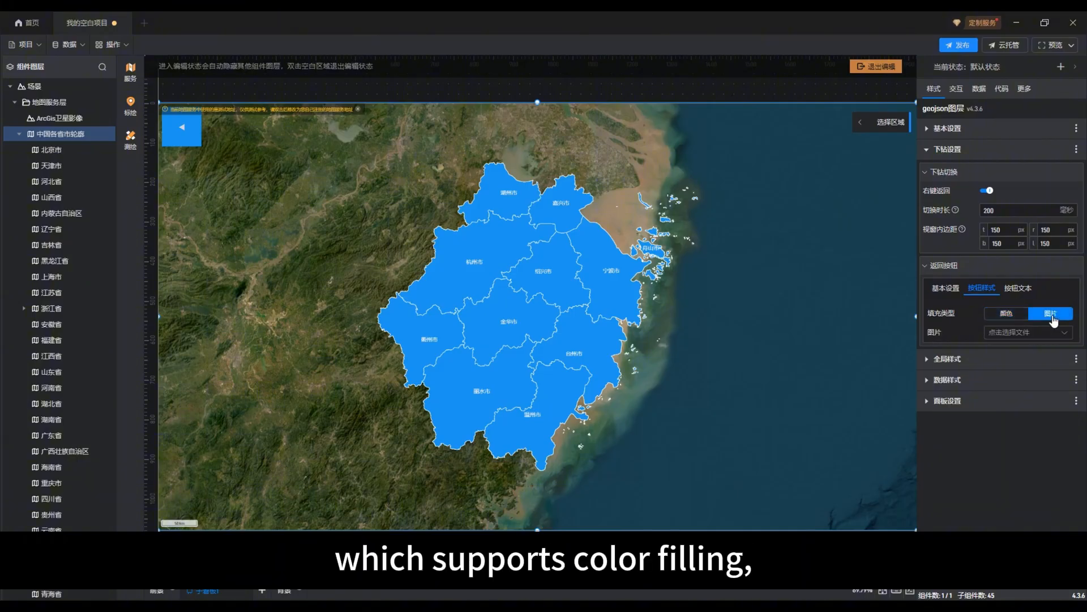
click(1011, 315)
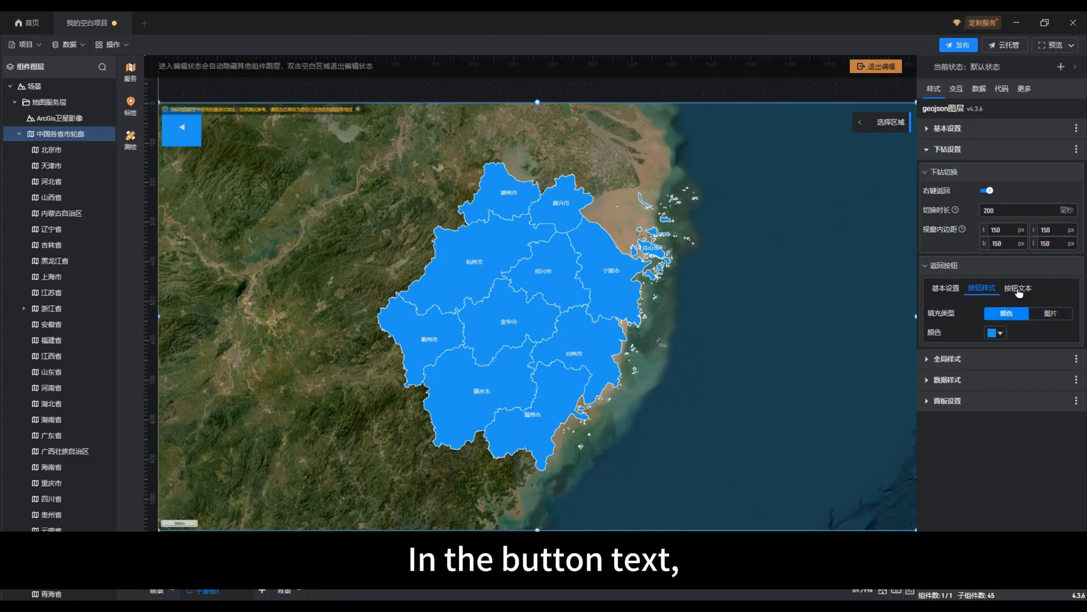
- Replace the return button's arrow symbol with the text 点击返回
click(1017, 290)
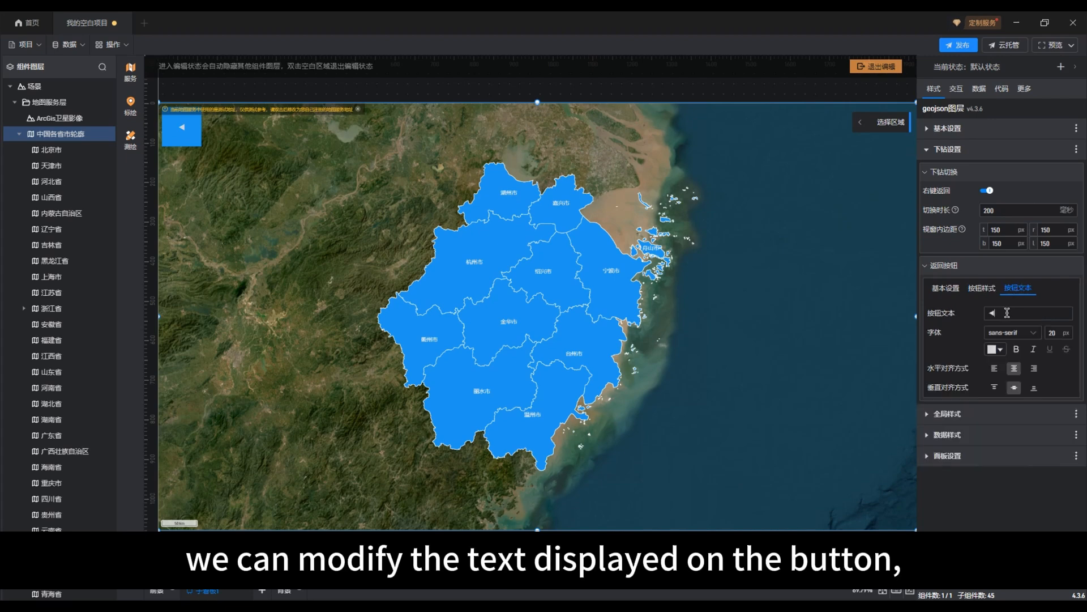
double_click(990, 312)
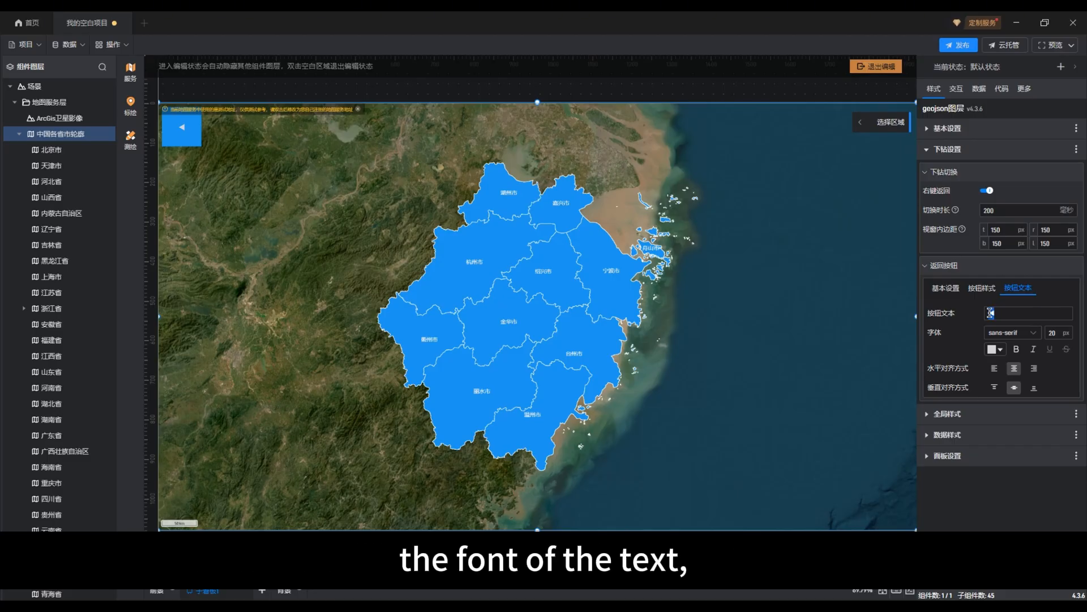
text(dianji)
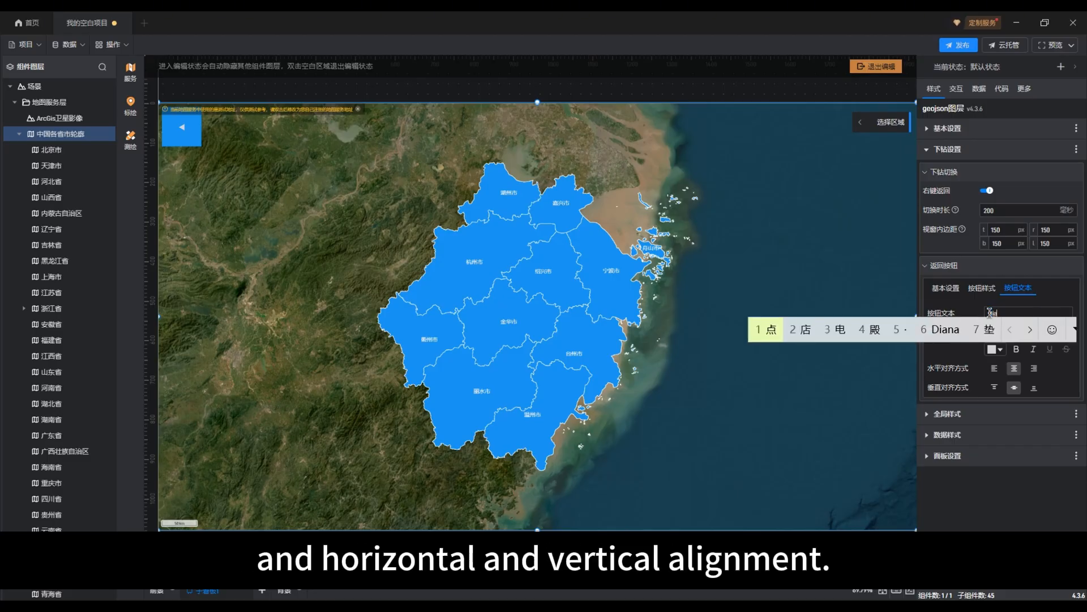
key(space)
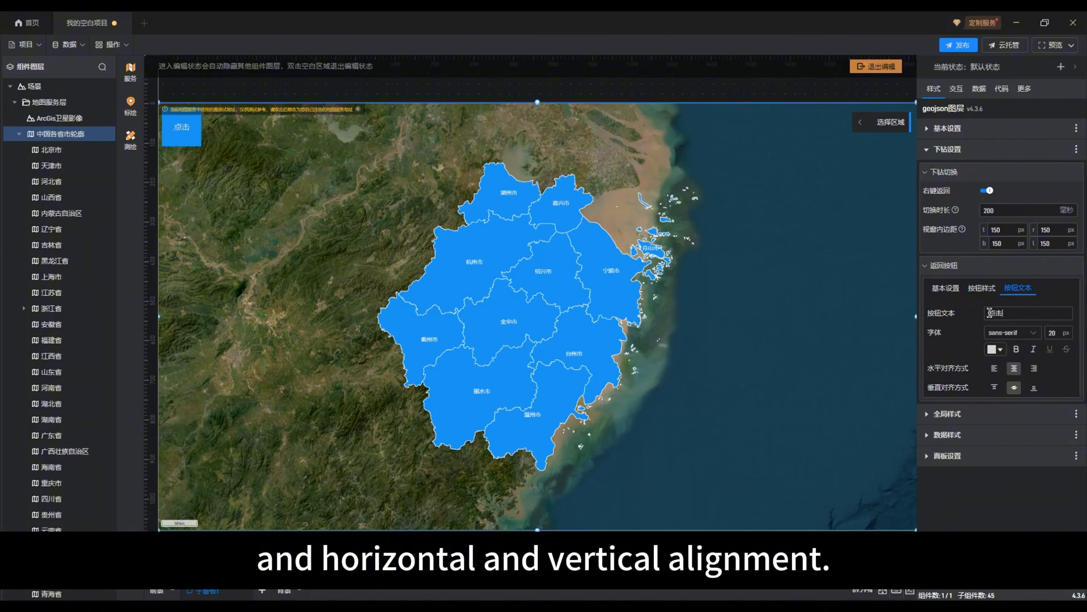
text(fanhui)
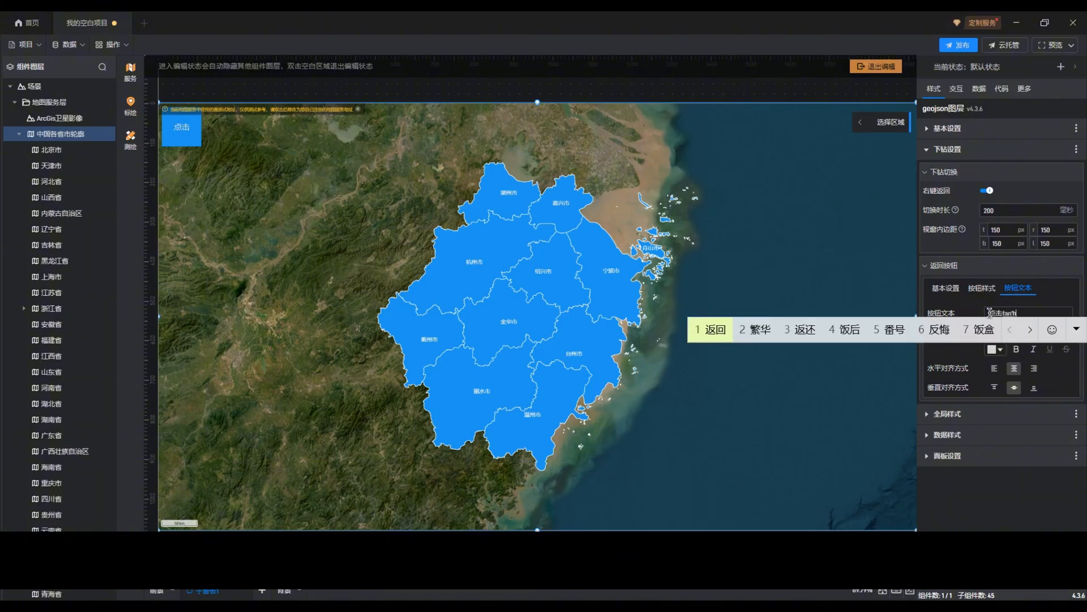
key(space)
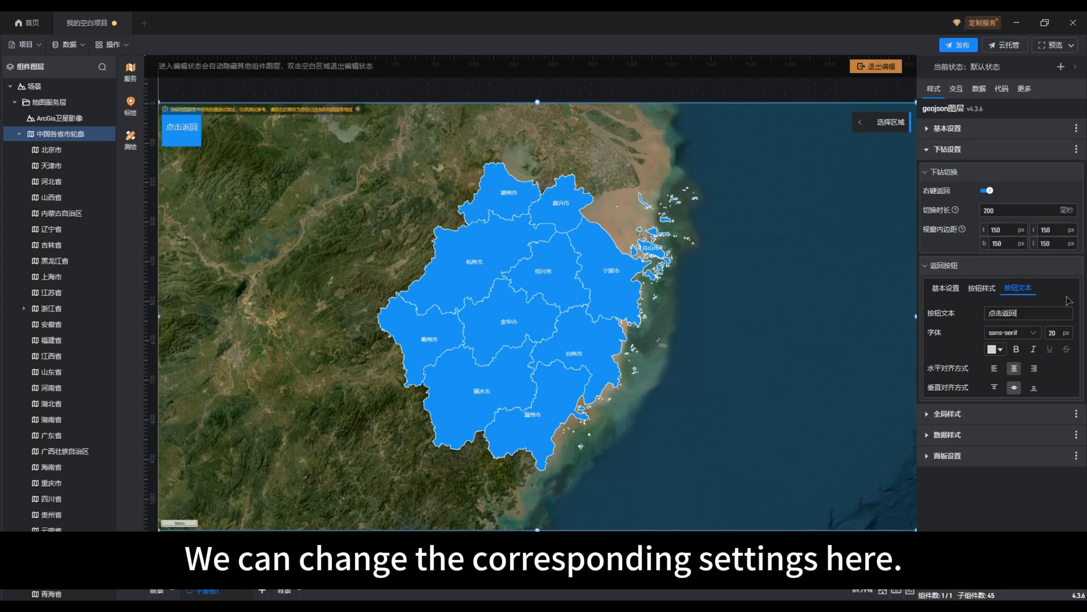
- Change the return button's text colour to dark navy #1D1D32FF
click(1057, 334)
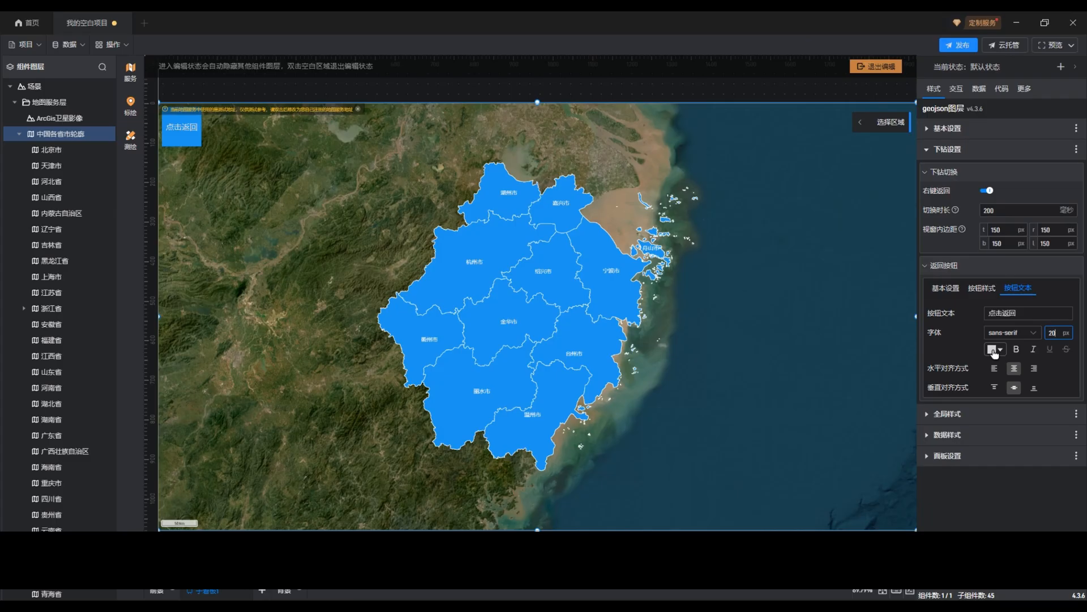
click(993, 350)
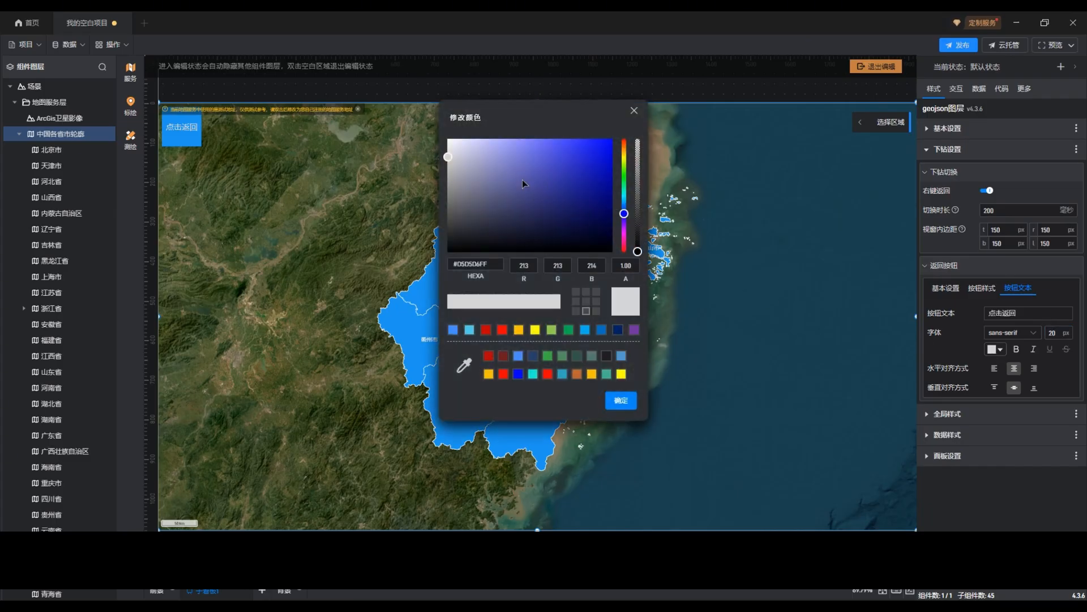
drag(522, 179, 514, 229)
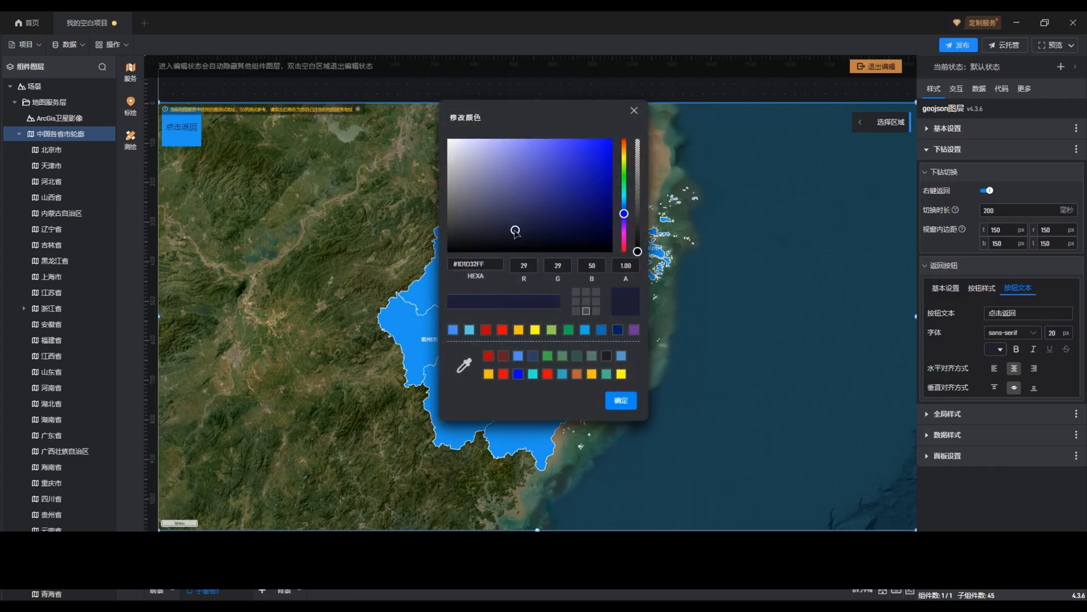
click(622, 401)
- Try the horizontal and vertical alignment options for the return button's text, ending with both centred
click(994, 369)
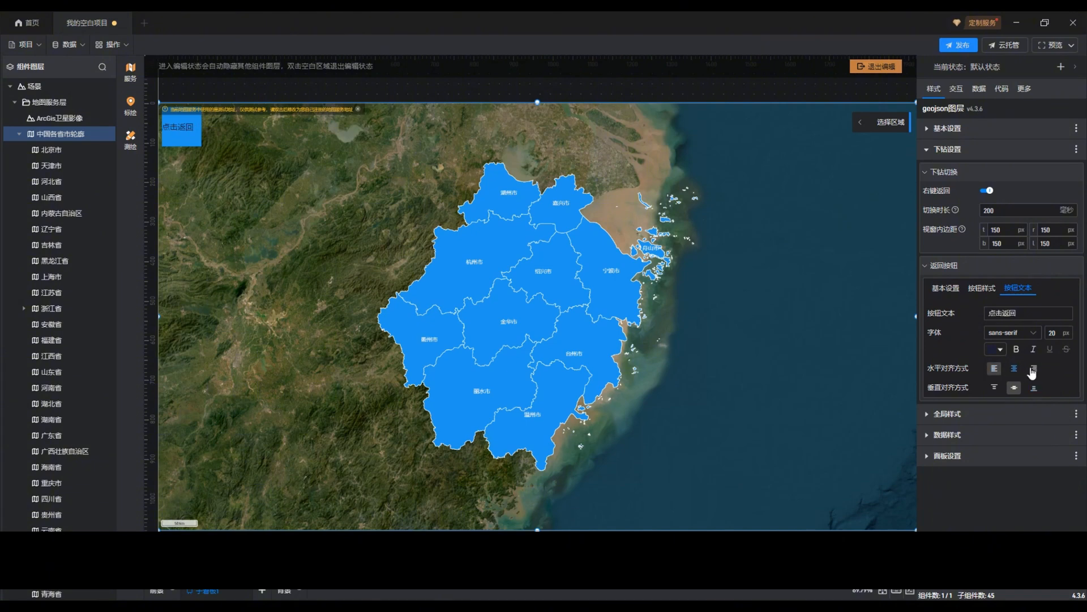
click(1033, 369)
click(1013, 368)
click(996, 388)
click(1014, 388)
click(1034, 389)
click(1014, 389)
- Return to the national view with the 点击返回 button on the map and collapse the drill-down settings
click(946, 288)
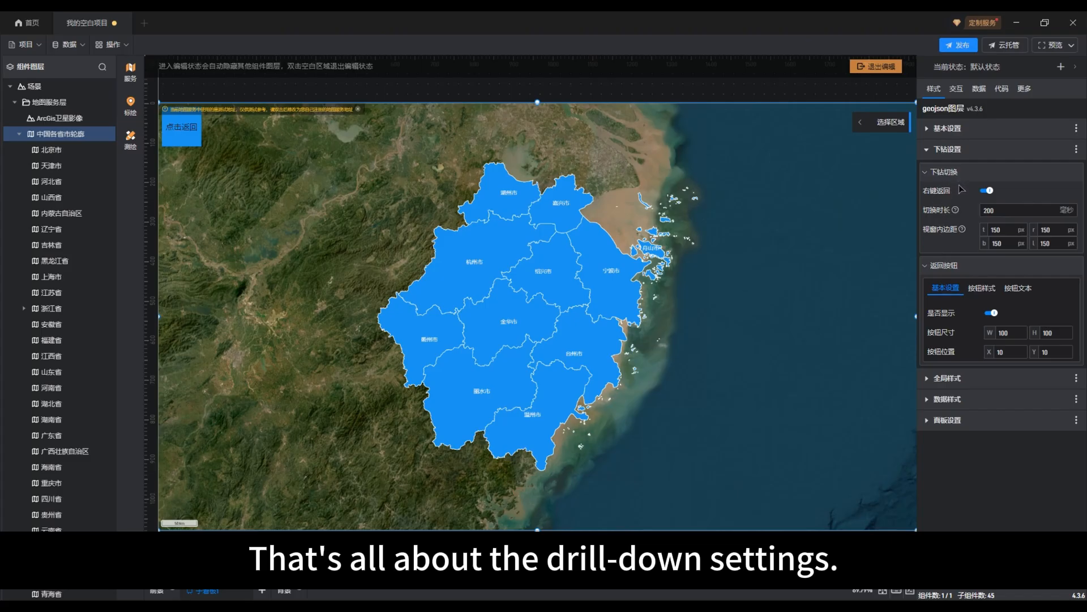
click(193, 140)
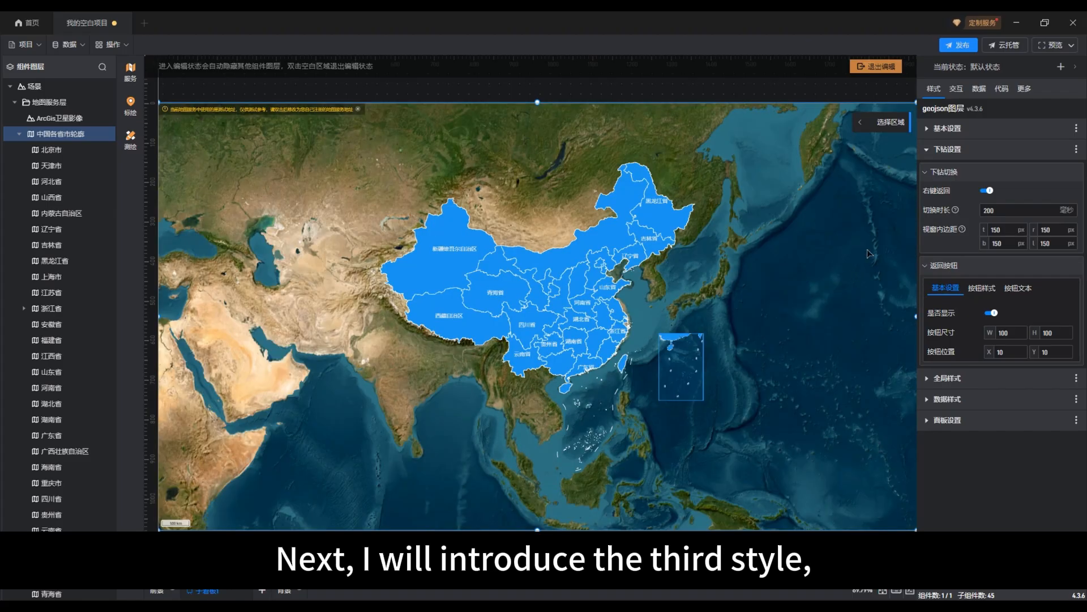
click(946, 150)
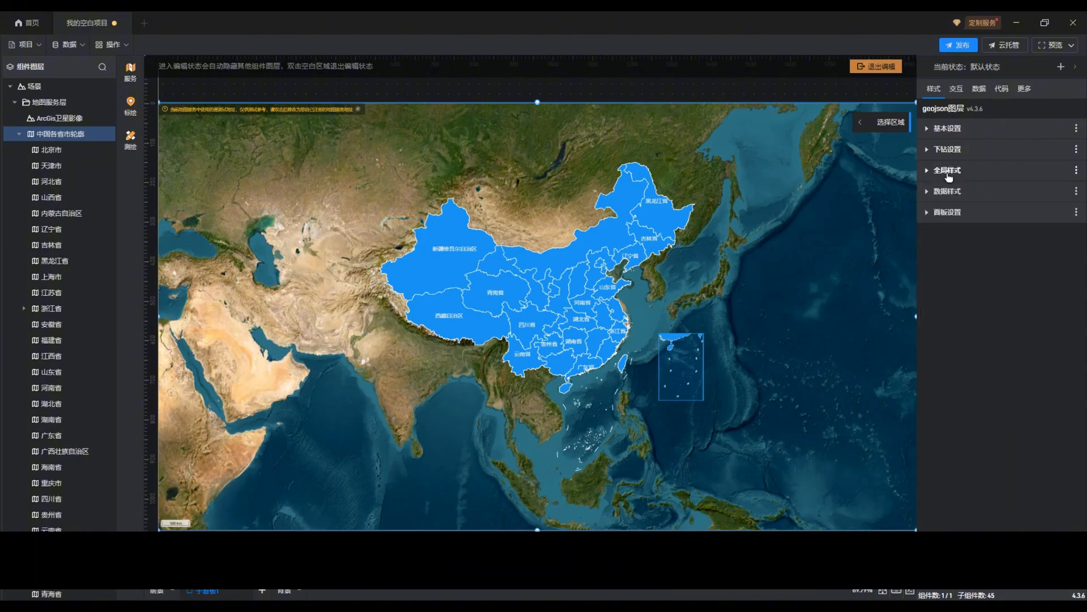
- Expand the global style (全局样式) settings, look through the 悬停时 and 选中后 states, and go back to 默认
click(949, 177)
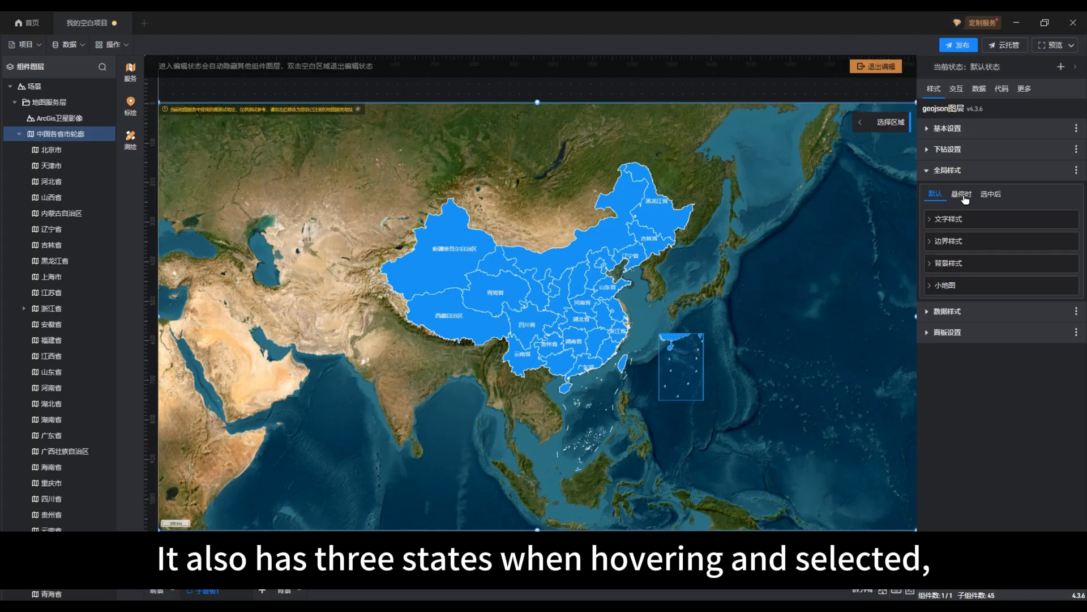
click(965, 197)
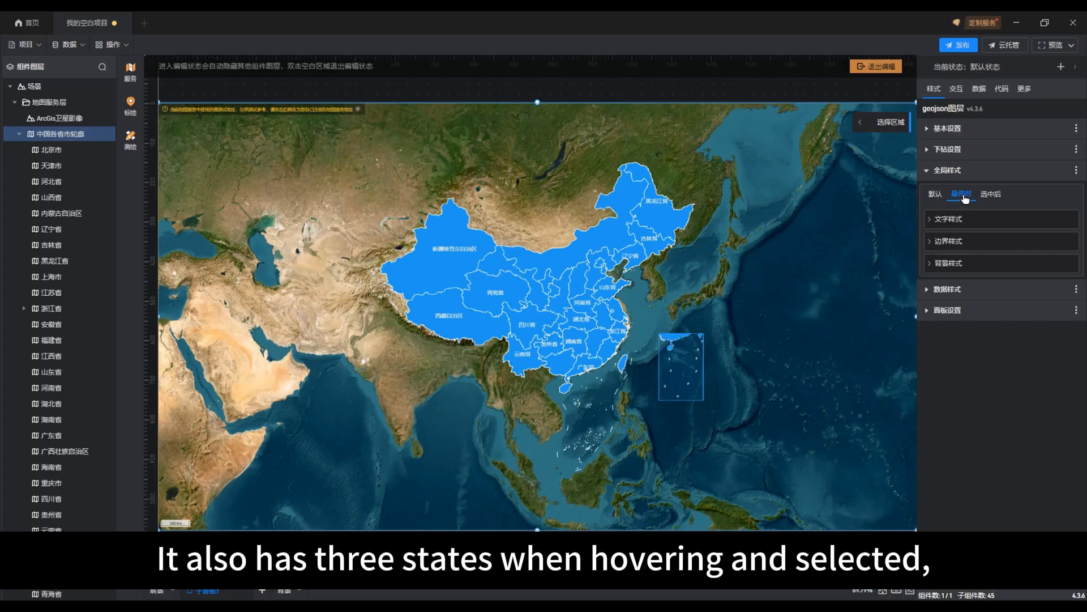
click(998, 198)
click(964, 196)
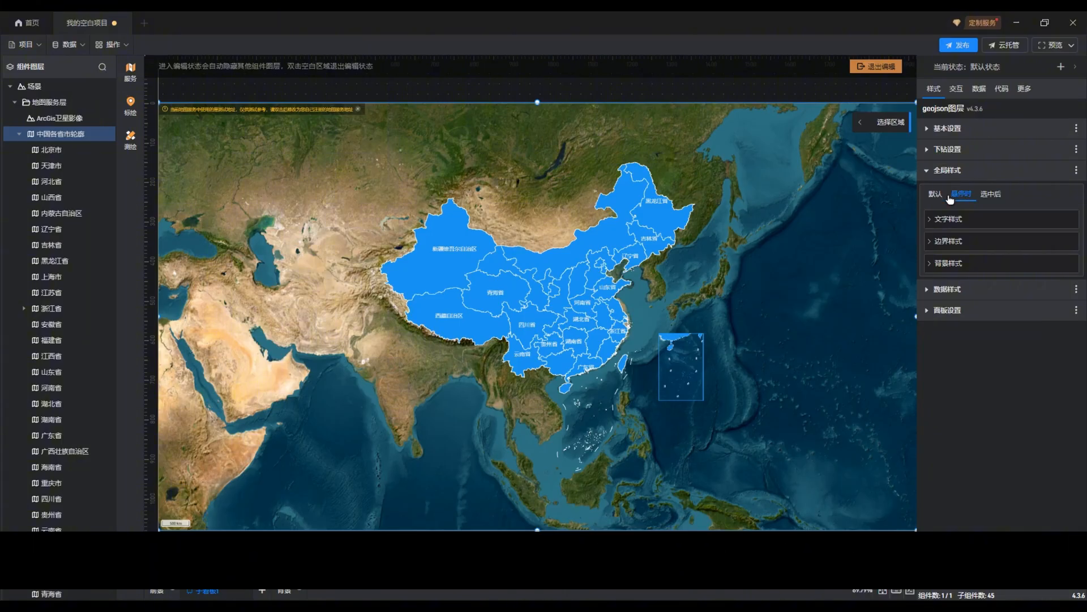
click(937, 195)
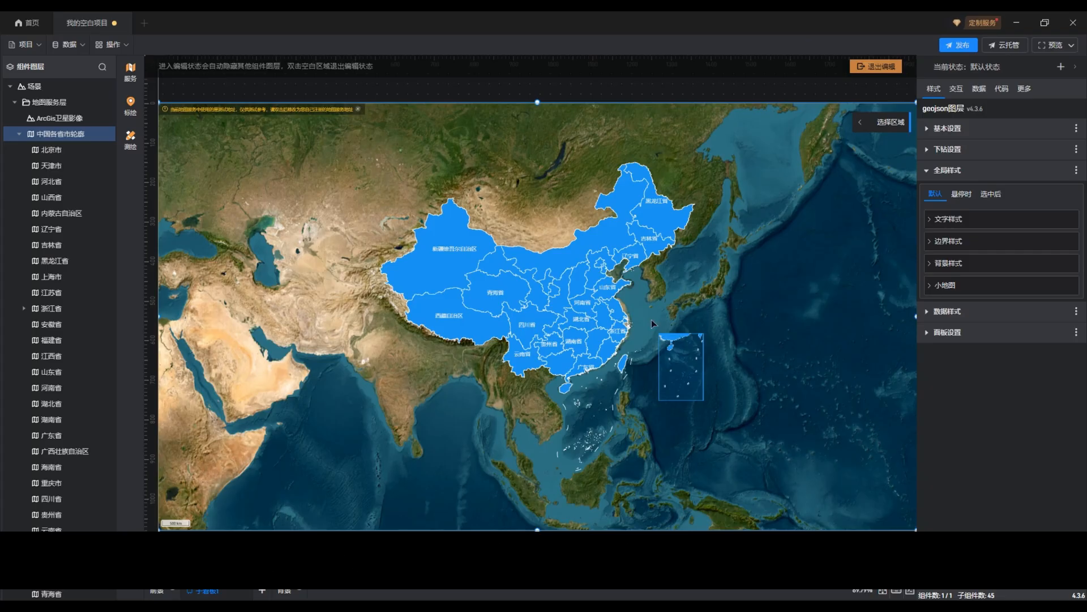
scroll(651, 320, up, 3)
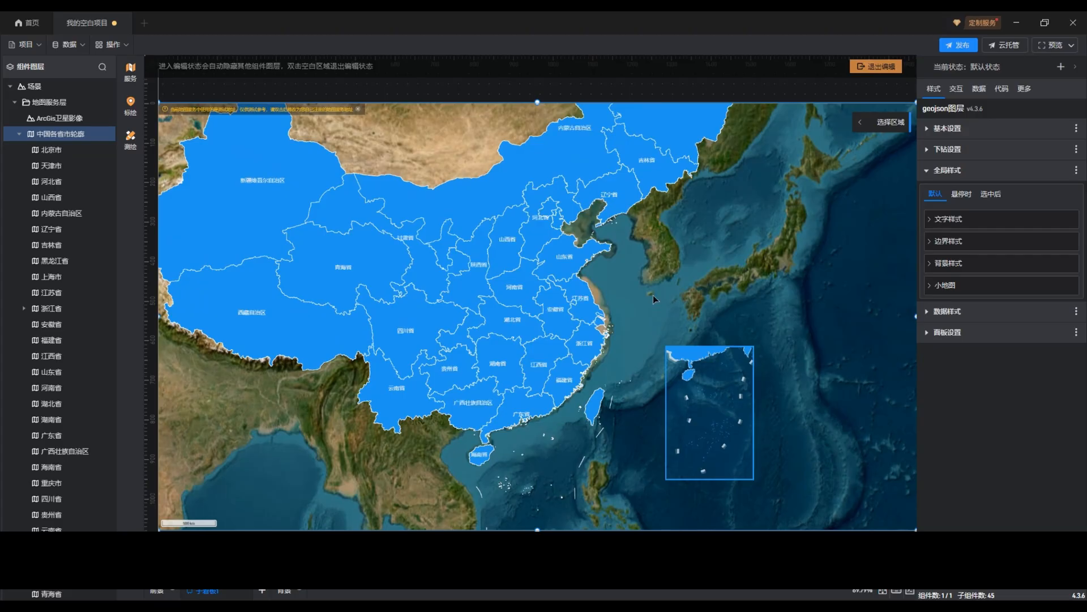
drag(653, 294, 702, 348)
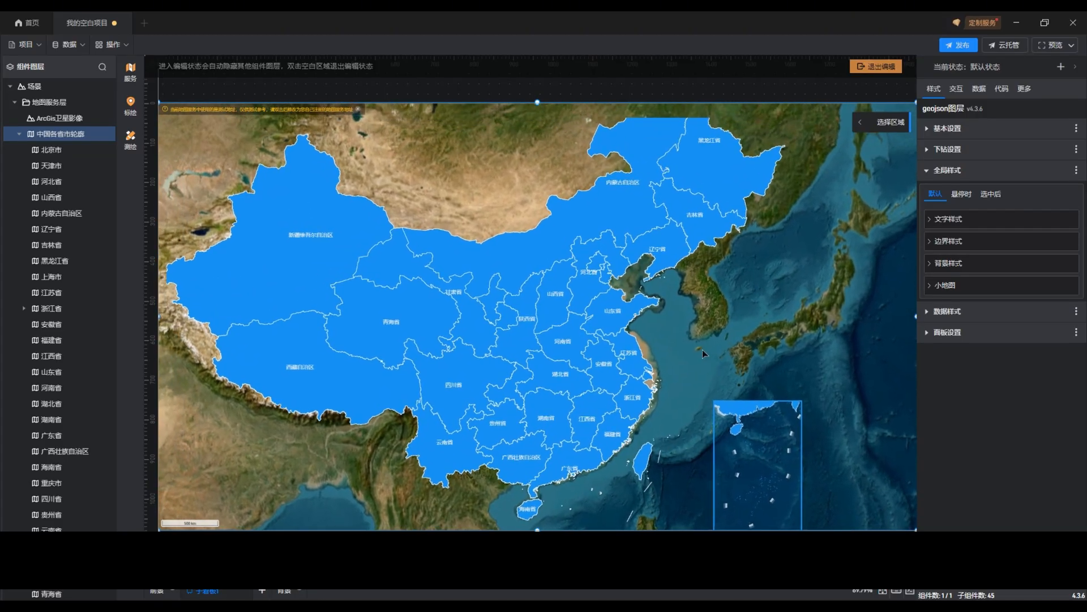
- Set the default region label text (文字样式) to red #EB2E2EFF with a 25 px font size
click(954, 224)
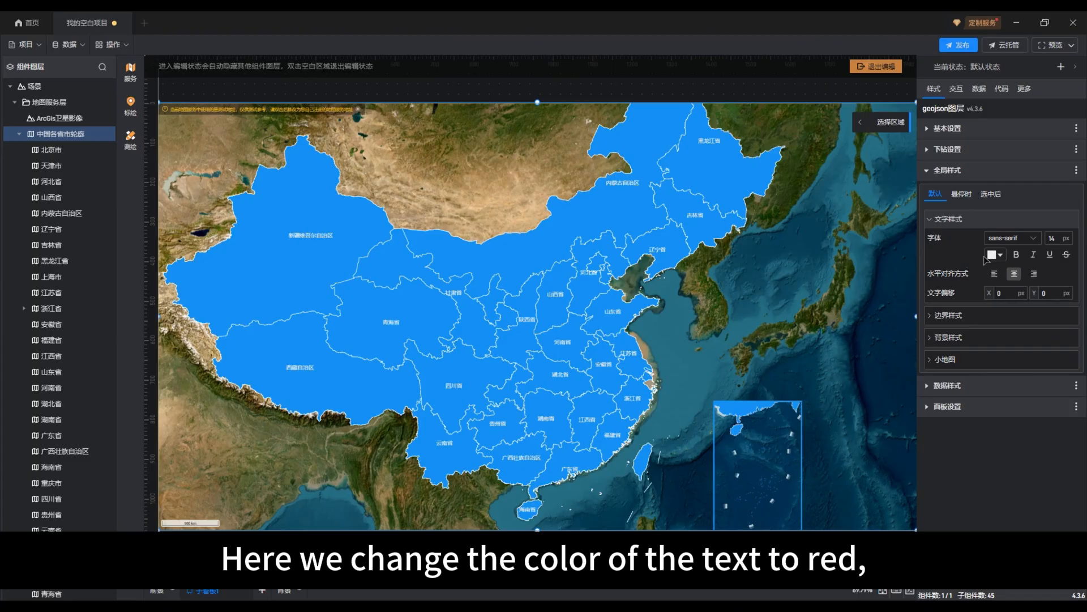
click(992, 256)
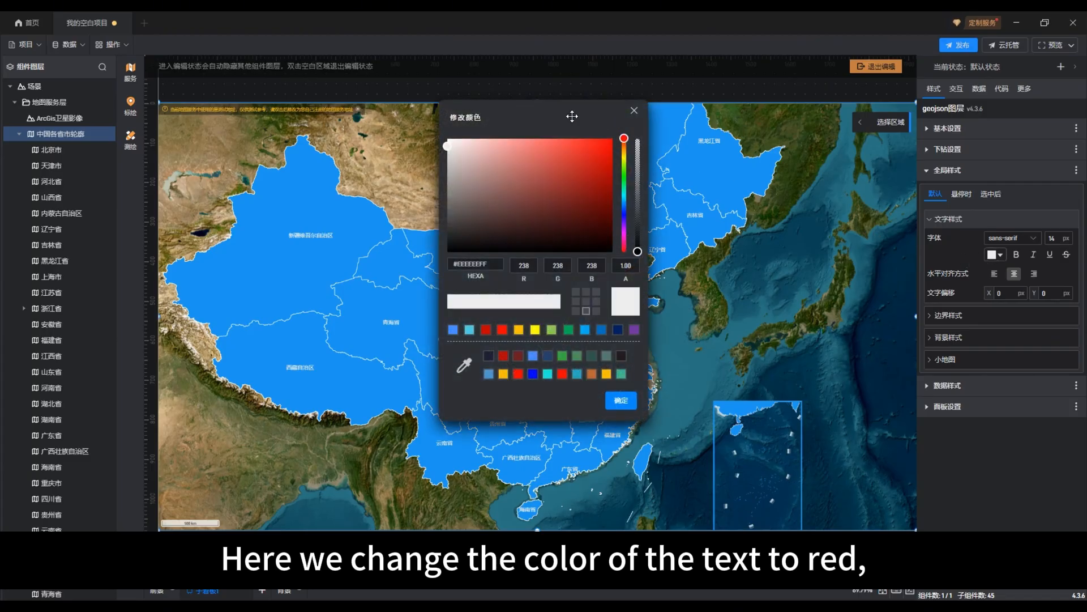
drag(572, 116, 786, 138)
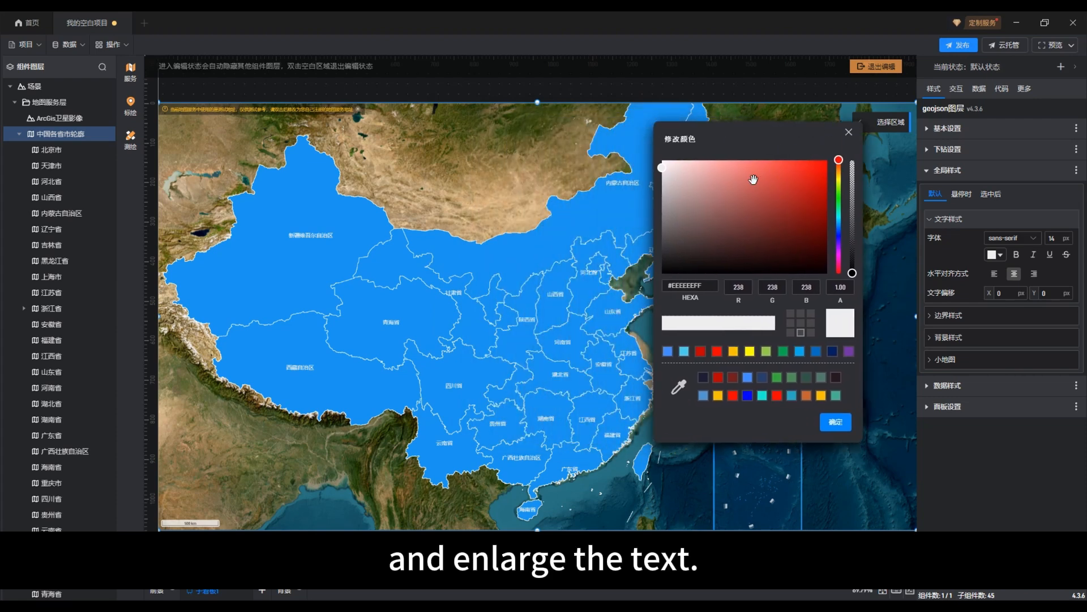
drag(721, 189, 795, 169)
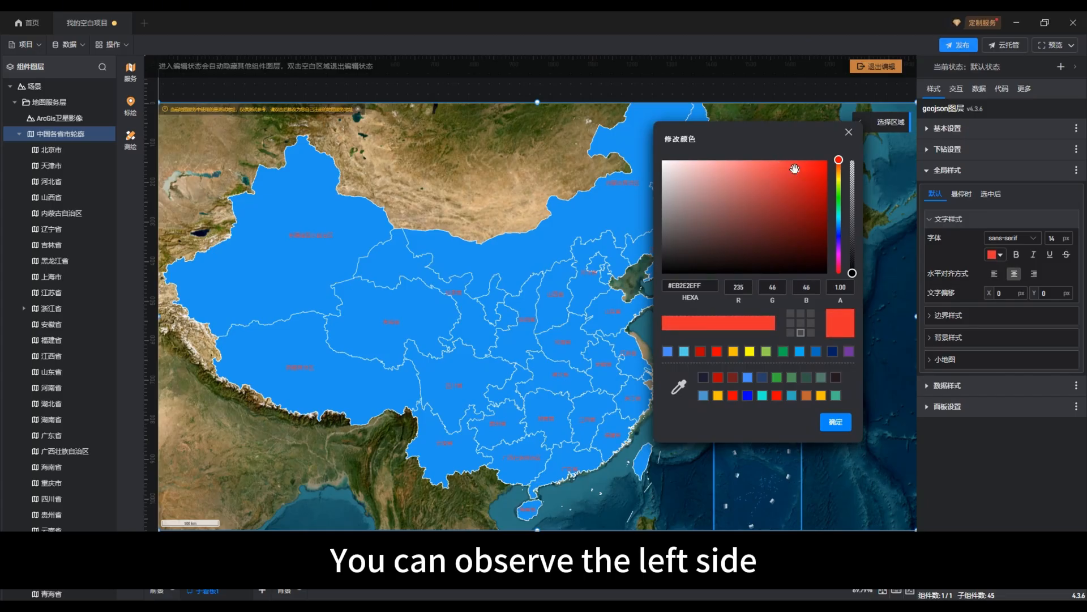
click(835, 422)
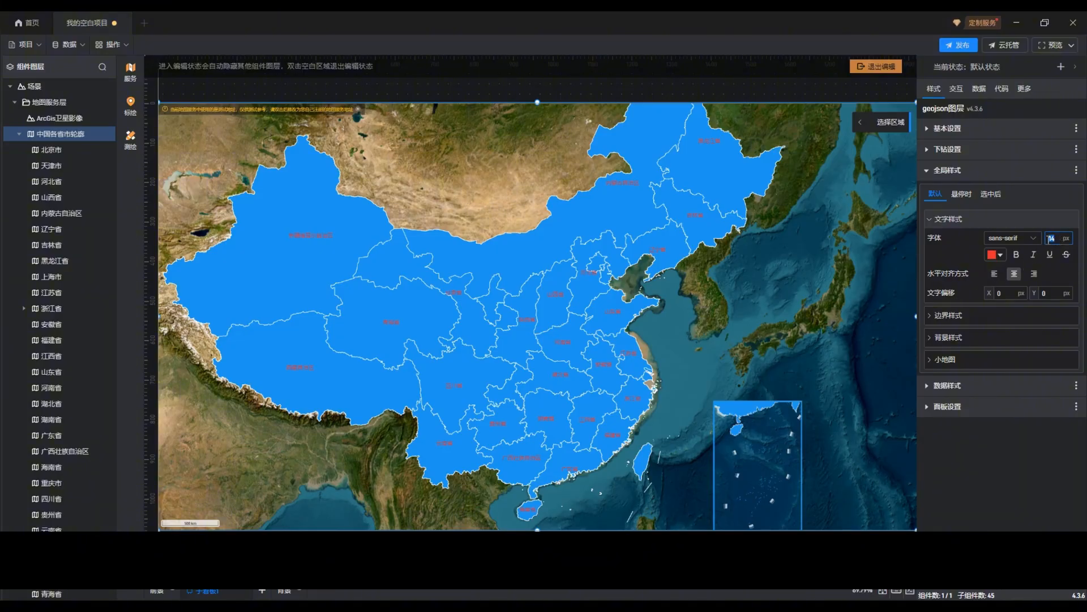
text(25)
click(1041, 224)
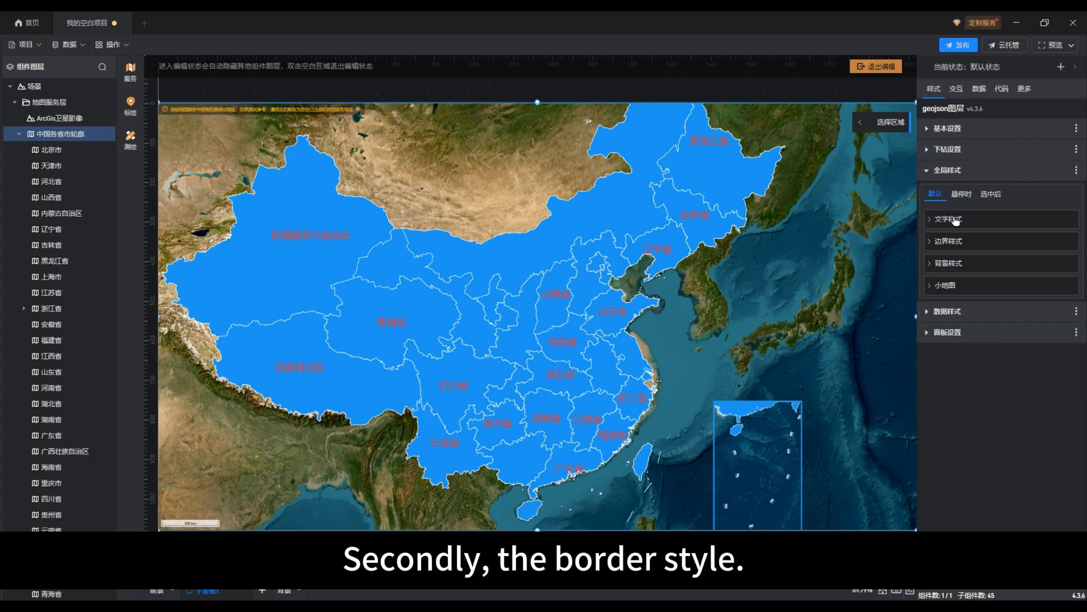
- Expand the border style (边界样式) settings and compare the 外轮廓线 and 内分界线 options
click(955, 243)
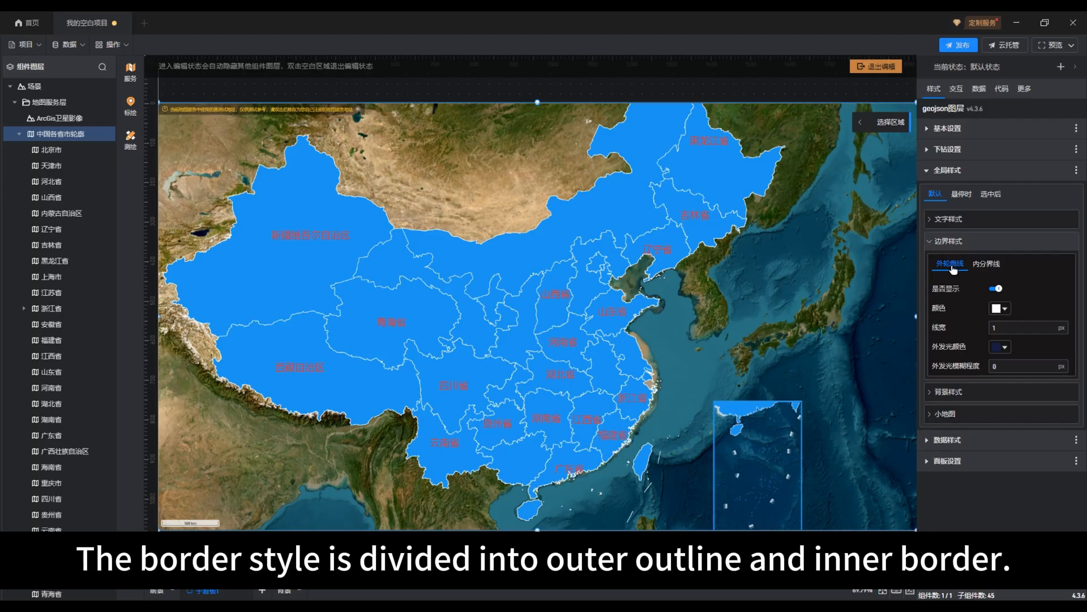
click(990, 266)
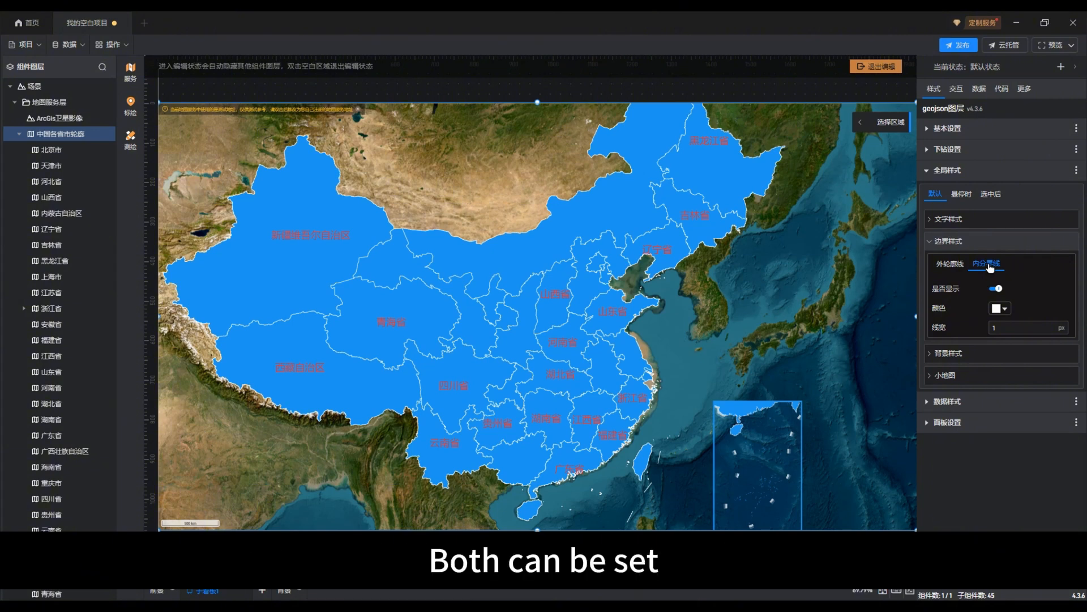
click(941, 266)
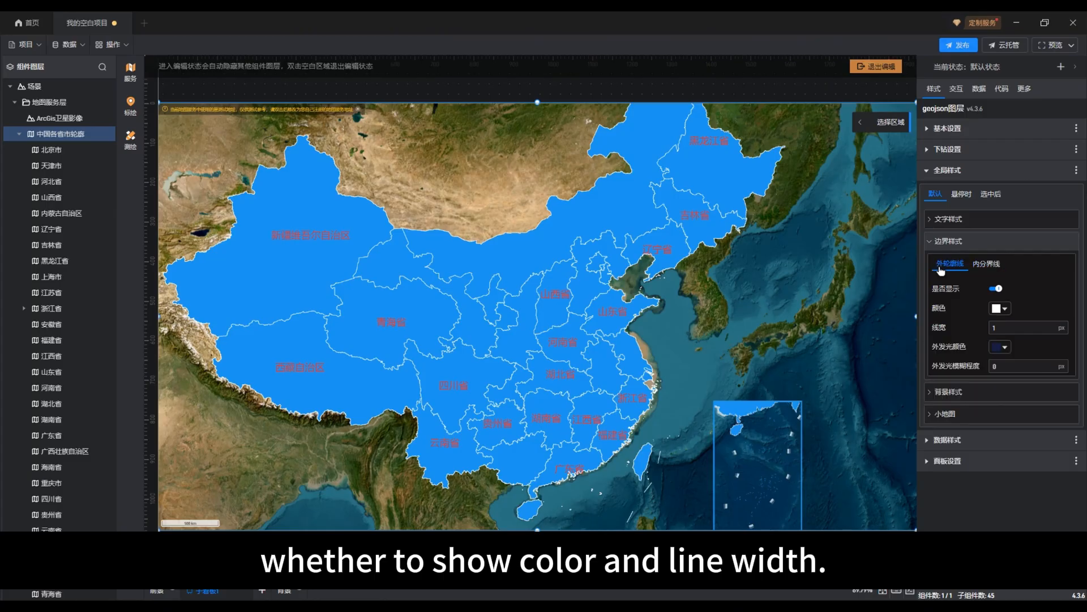
- Try hiding and reshowing the outer outline (外轮廓线), and do the same for the inner boundary lines (内分界线)
click(995, 289)
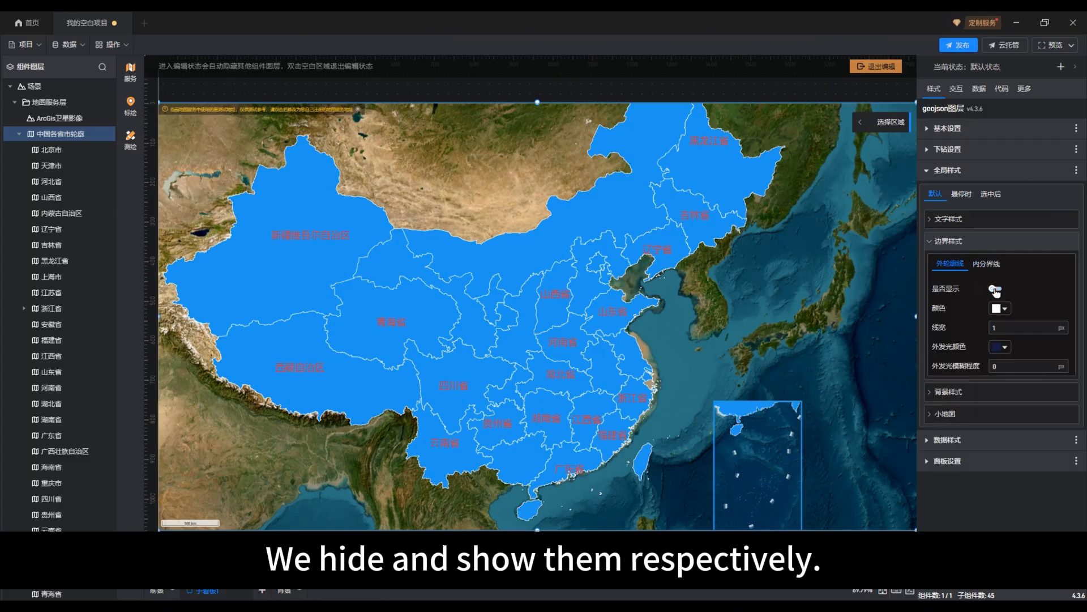
click(996, 290)
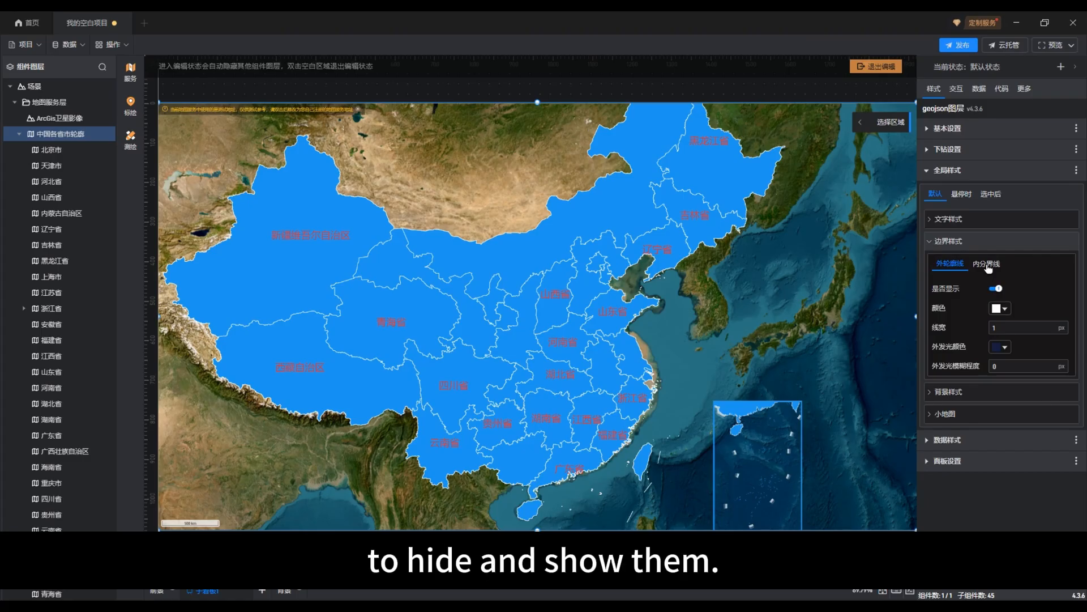
click(986, 264)
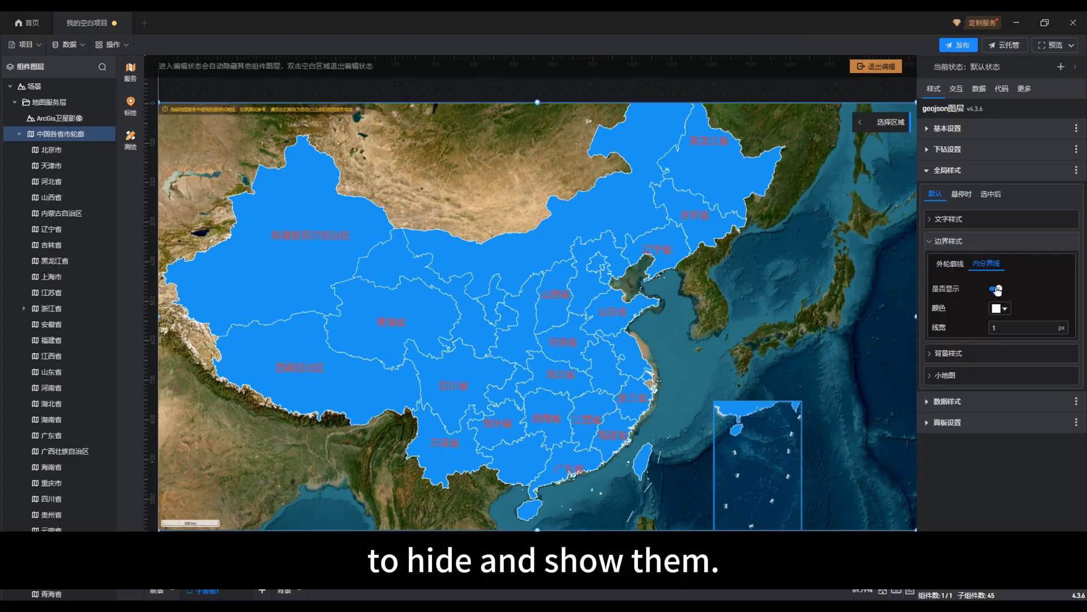
click(995, 289)
click(995, 289)
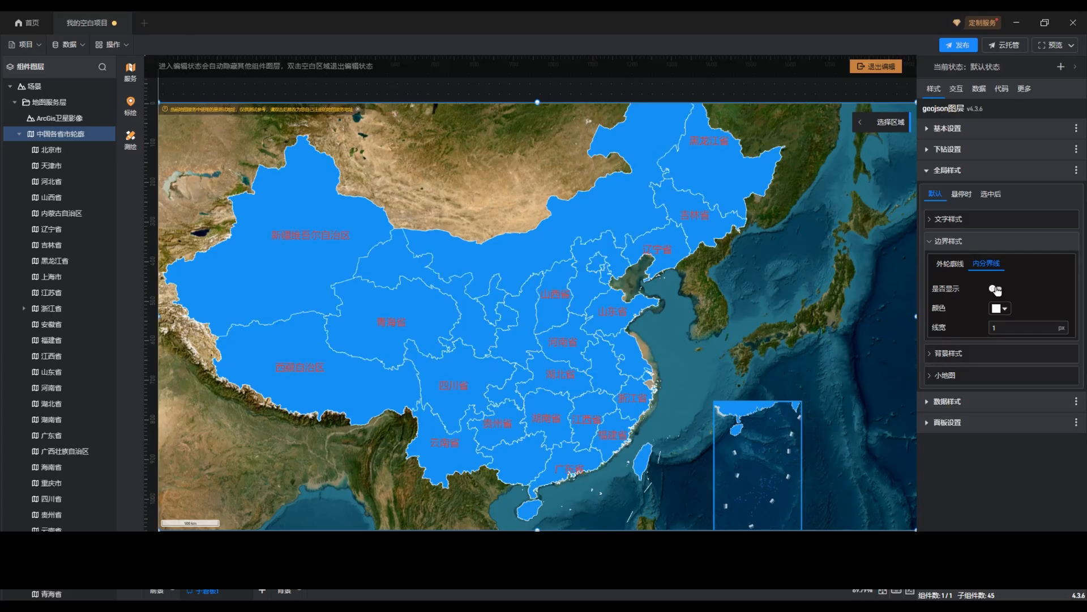
- Set the outer outline's (外轮廓线) colour to red #EB2F2FFF and its line width to 4 px
click(954, 265)
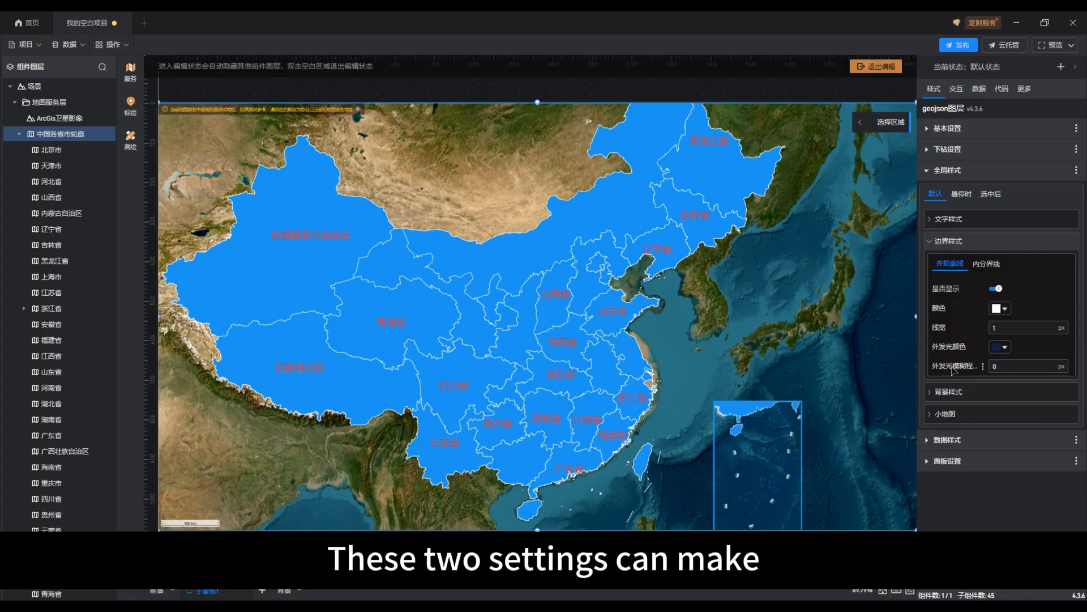
click(1000, 310)
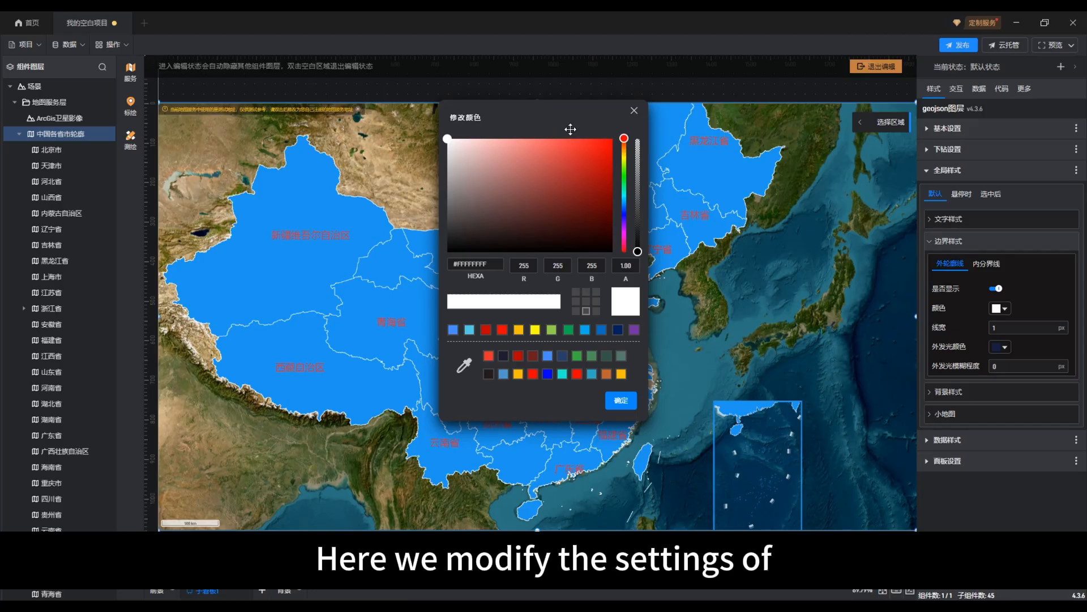
drag(551, 117, 783, 206)
drag(731, 259, 815, 241)
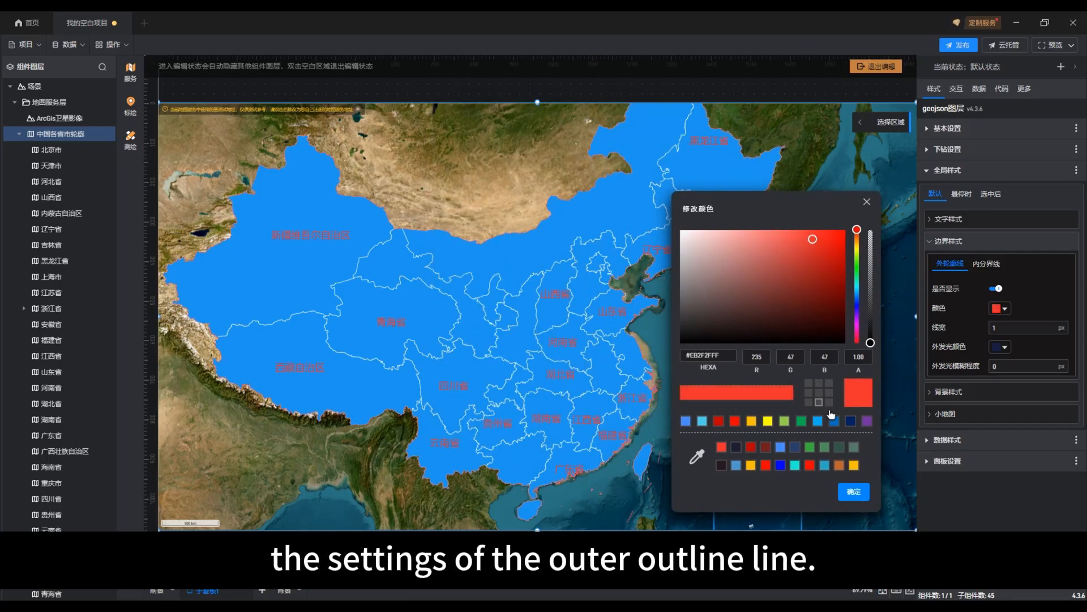
click(853, 491)
double_click(992, 327)
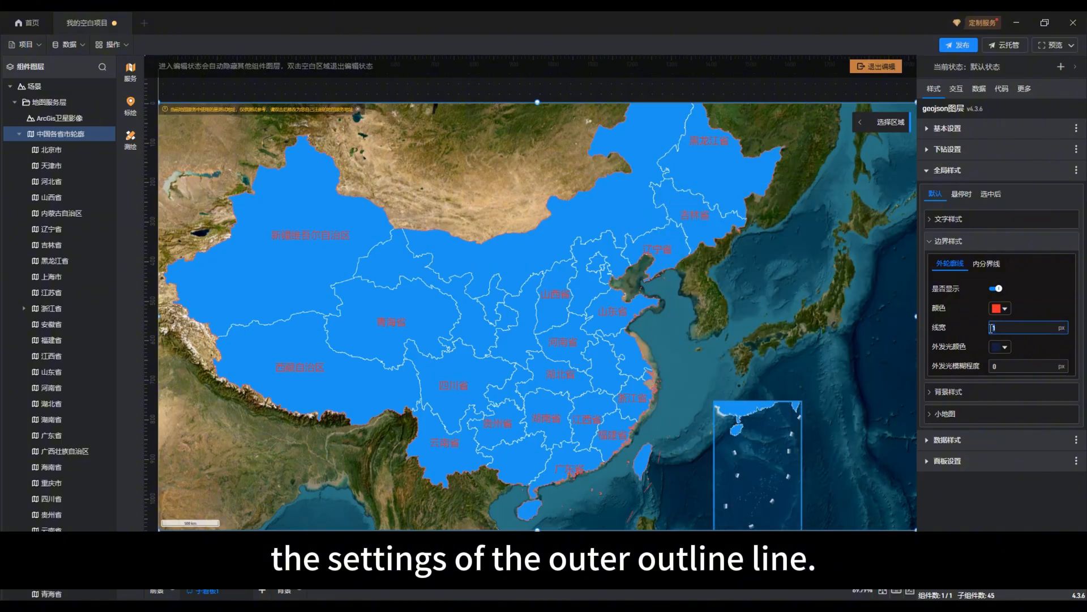
text(4)
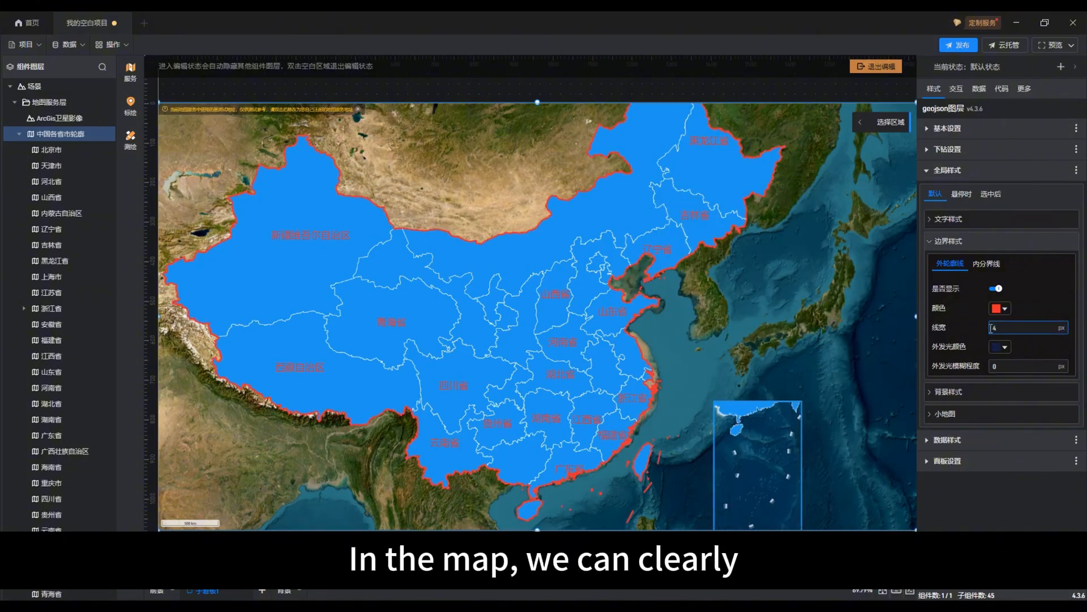
- Give the outer outline a green outer glow, #10EE709F, with a blur (外发光模糊程度) of 4 px
click(1000, 347)
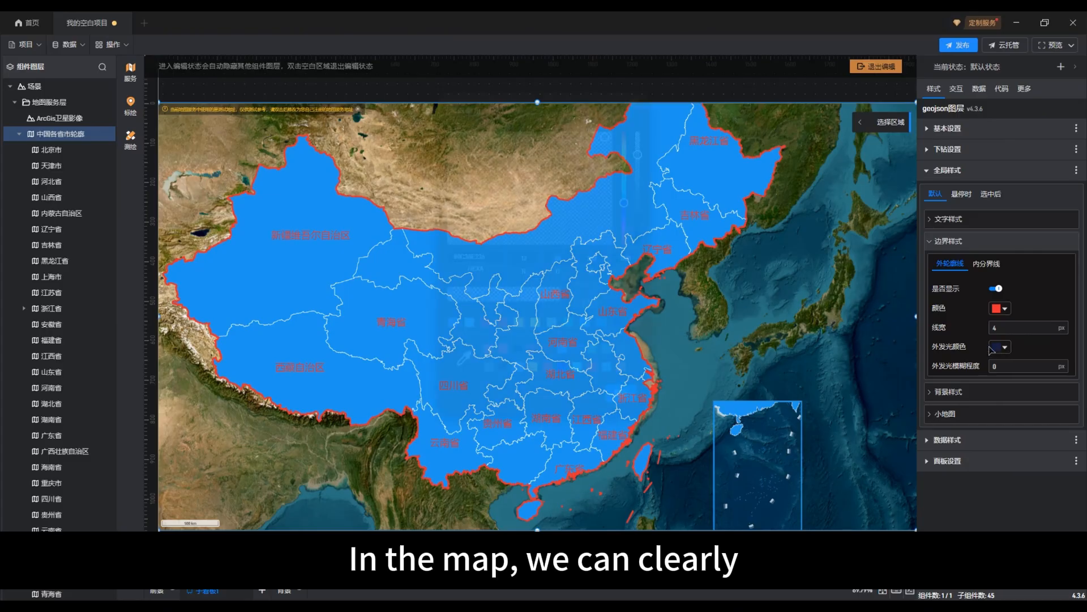
drag(549, 114, 783, 259)
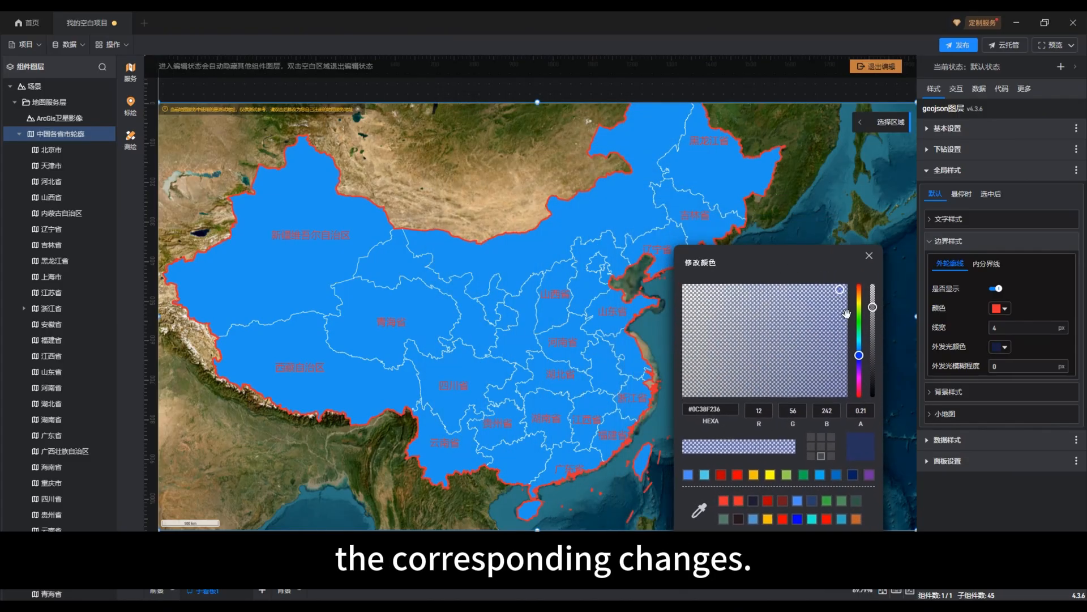
mouse_move(860, 356)
mouse_down()
mouse_move(837, 290)
mouse_move(874, 336)
mouse_move(874, 357)
mouse_up()
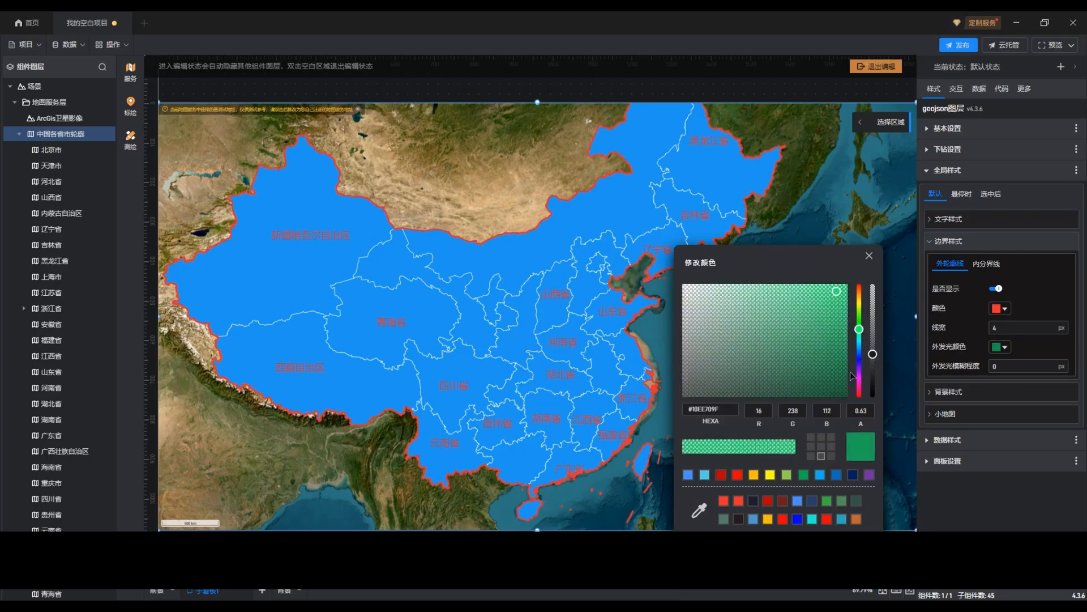
click(854, 550)
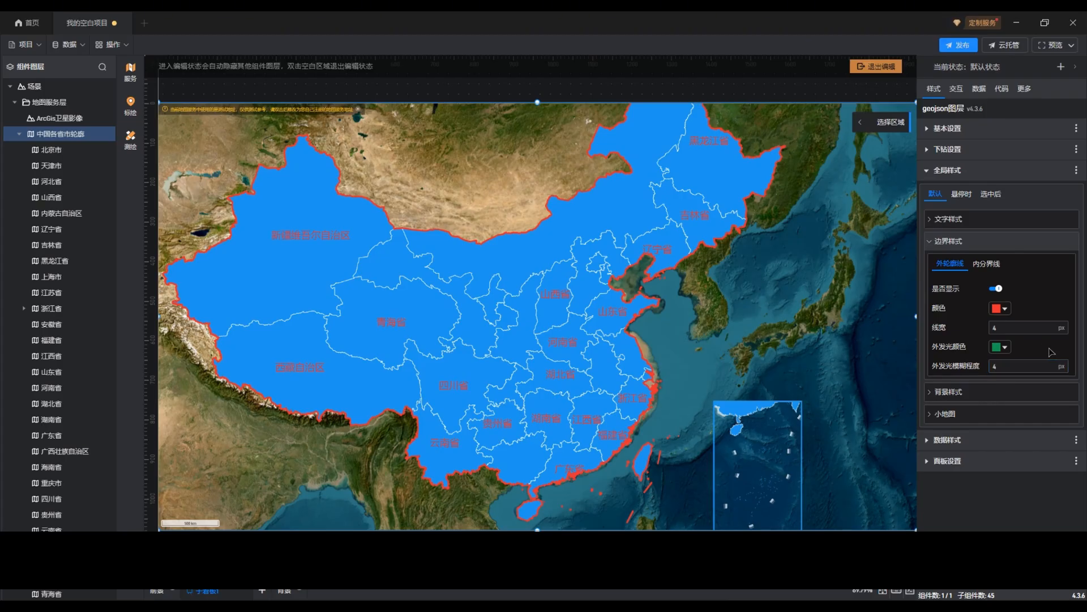
- Set the inner boundary lines (内分界线) to orange #DF8F31FF with a 2 px width and collapse the border style settings
click(986, 264)
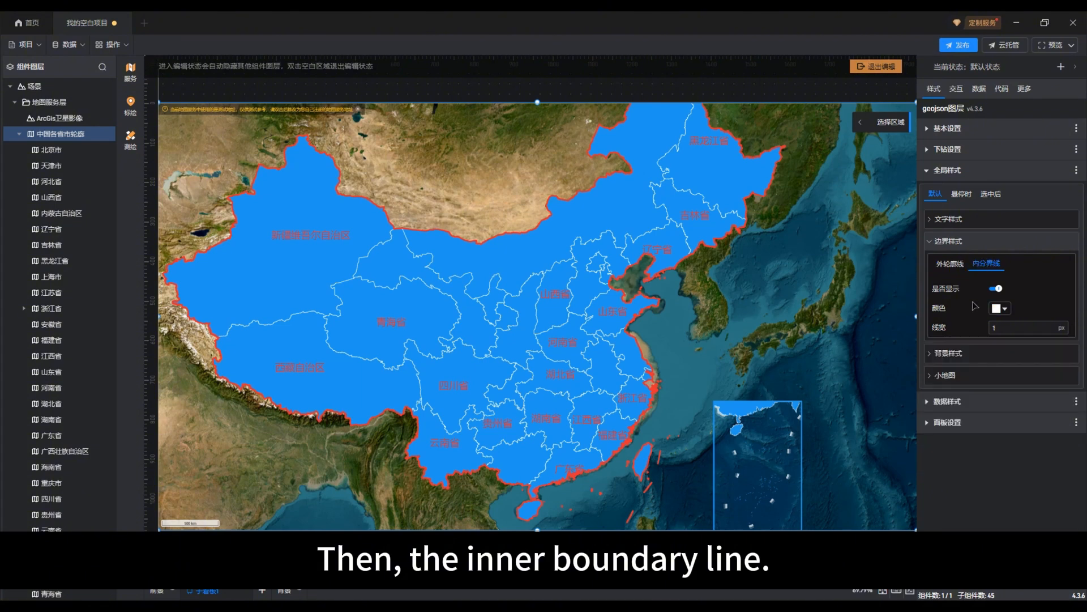
click(998, 308)
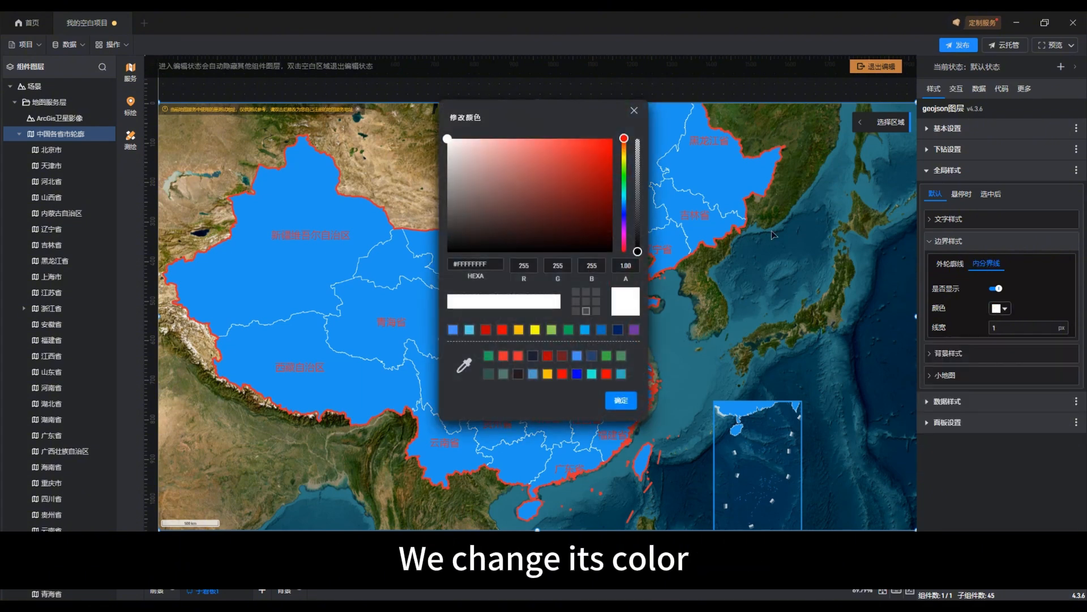
drag(537, 123, 766, 191)
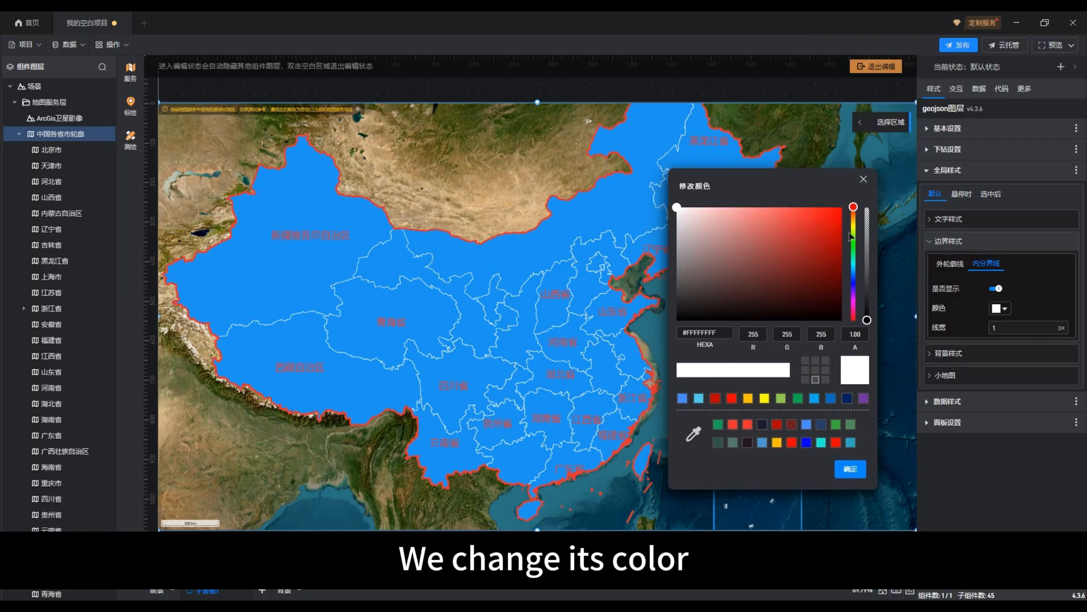
drag(853, 217, 854, 216)
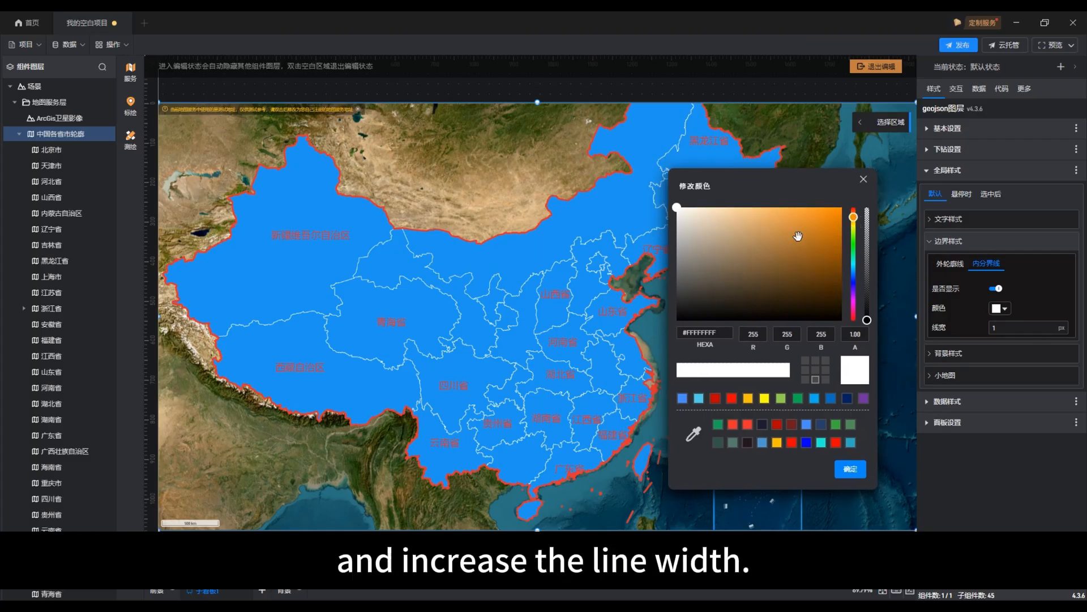
drag(789, 239, 806, 222)
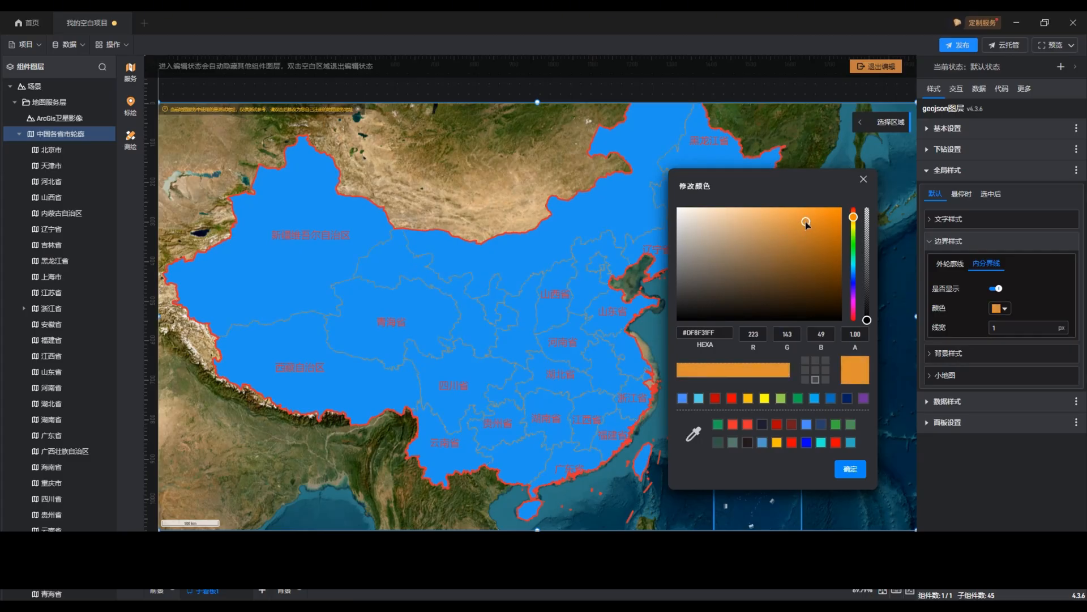
click(856, 471)
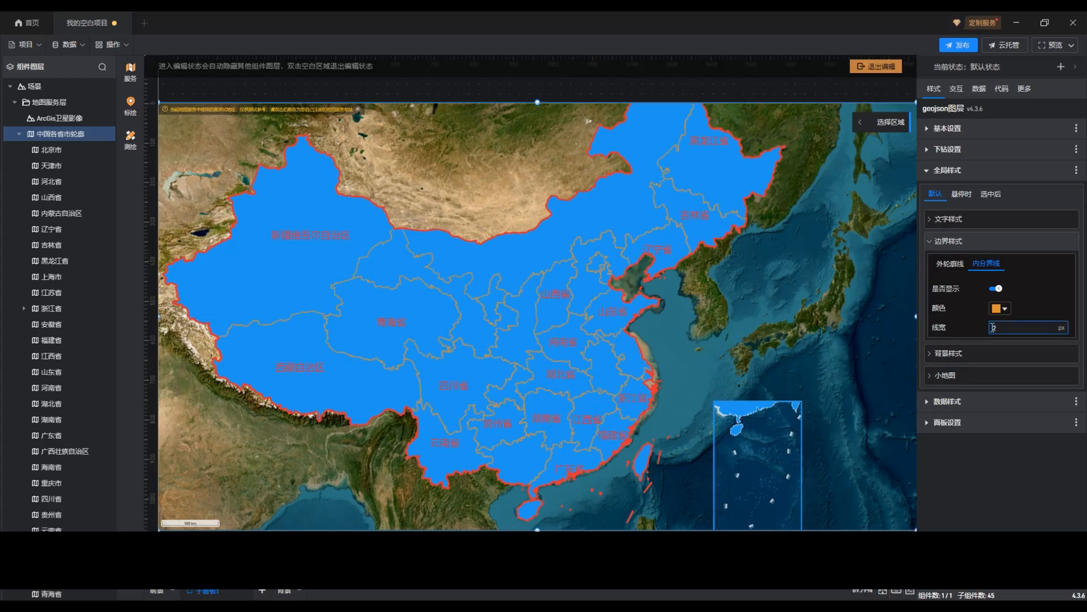
click(951, 264)
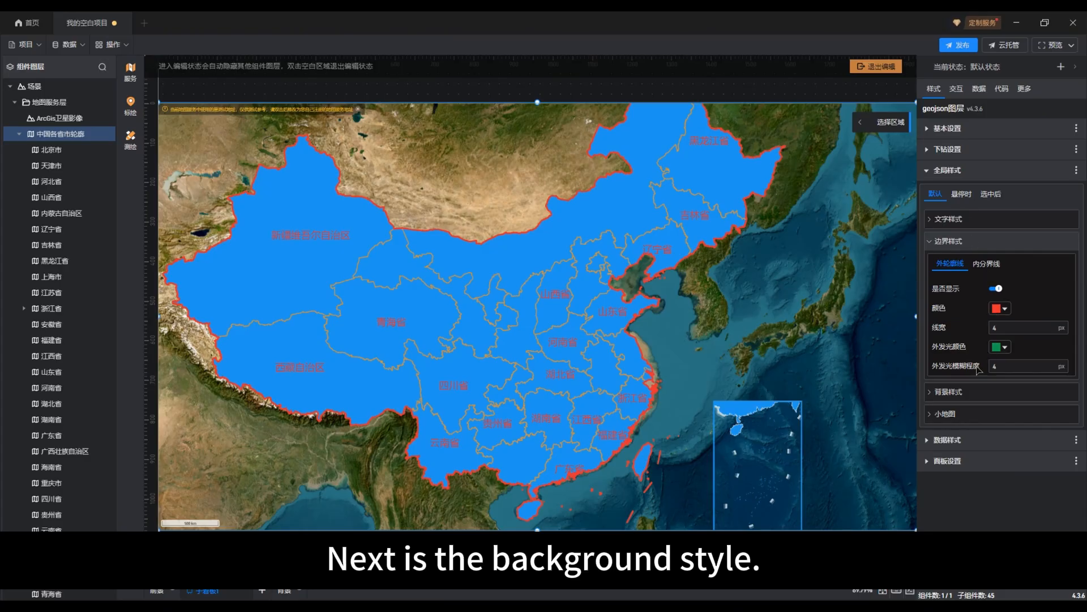
click(952, 244)
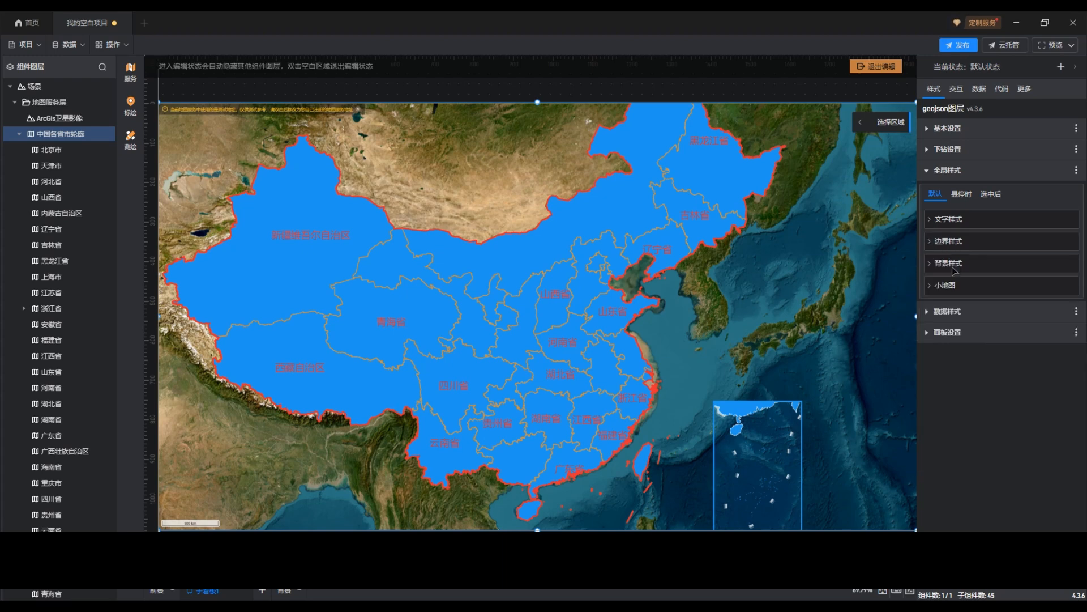
- Expand the background style (背景样式) settings, try the 图片 fill type, and switch back to 颜色
click(957, 264)
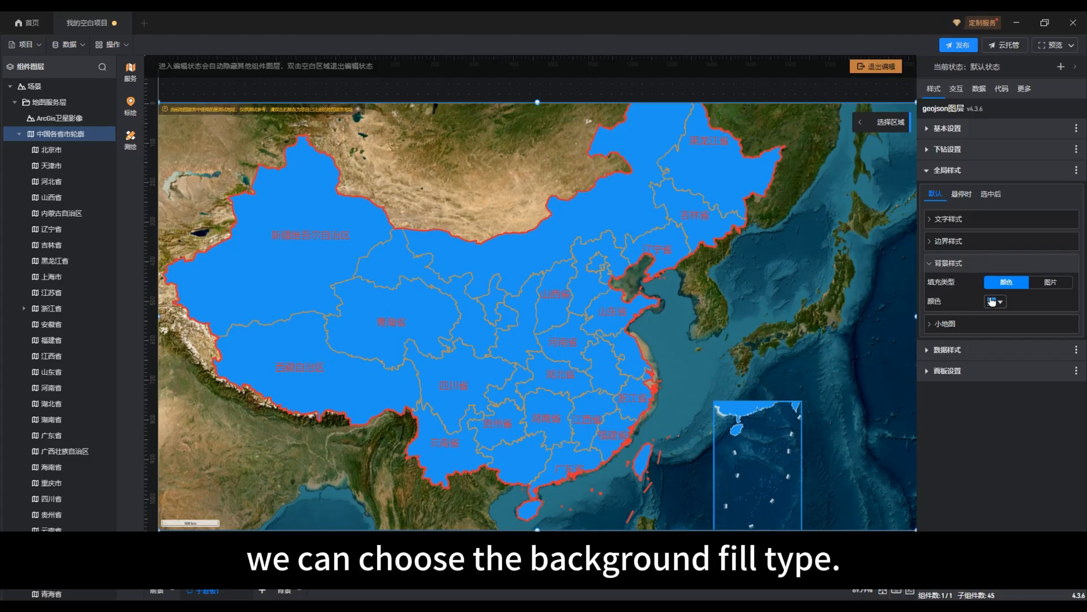
click(1046, 286)
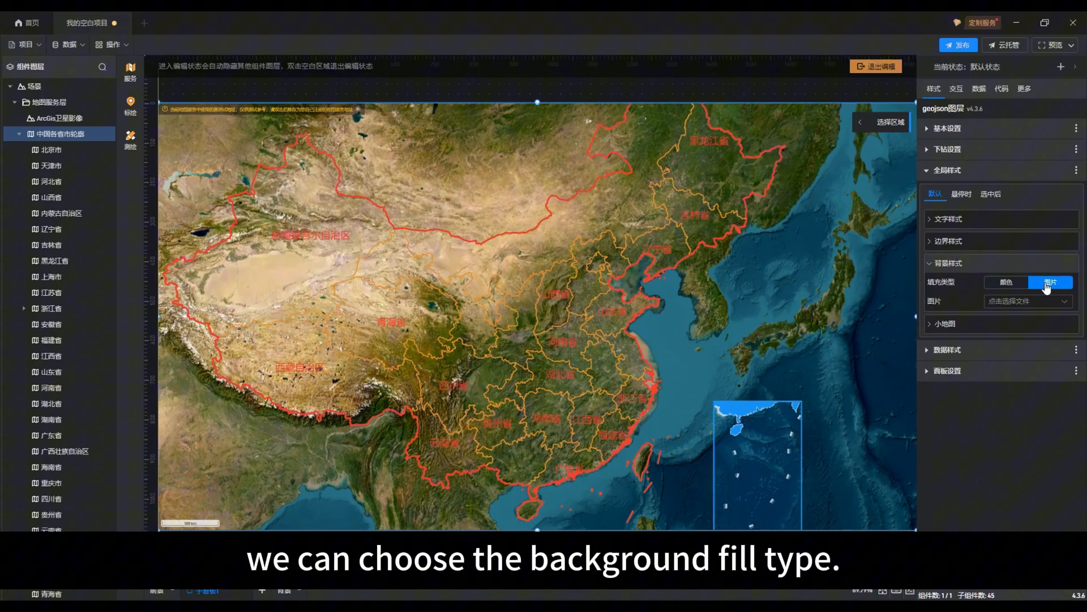
click(1013, 286)
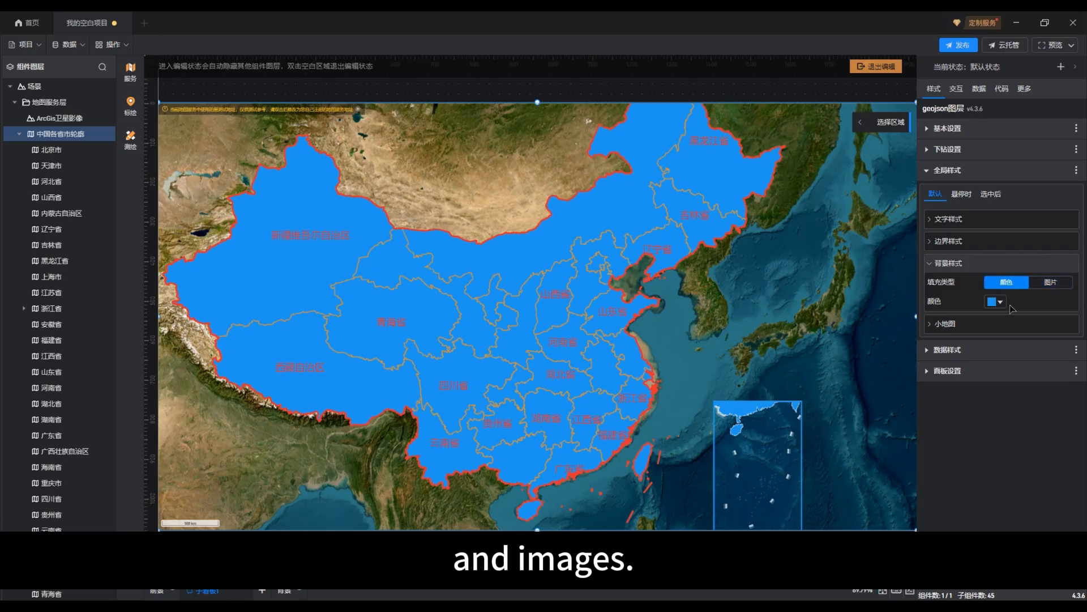
- Try a darker fill colour for the regions in the colour picker and close it without confirming
click(995, 305)
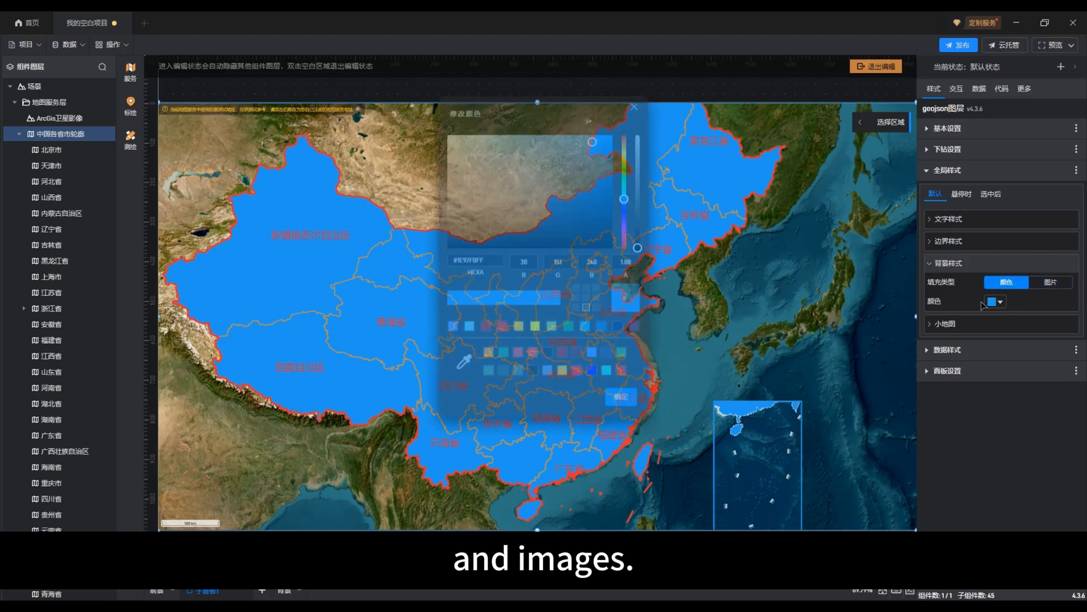
drag(544, 117, 779, 193)
drag(807, 226, 792, 301)
click(859, 185)
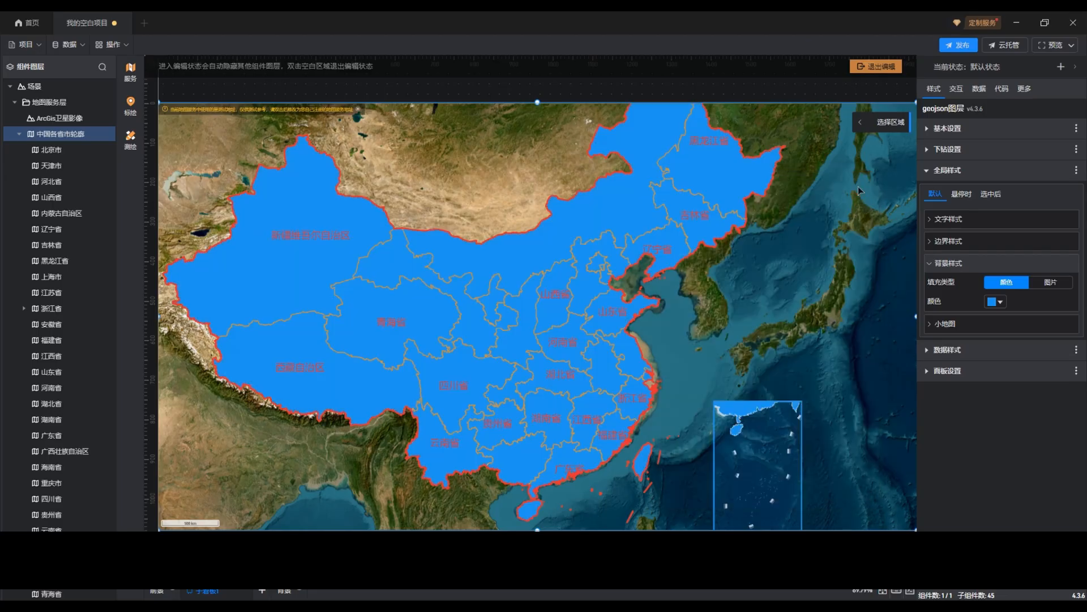
- Expand the minimap (小地图) settings, try hiding the minimap and the 自定义 style, and restore the visible 默认 style
click(949, 263)
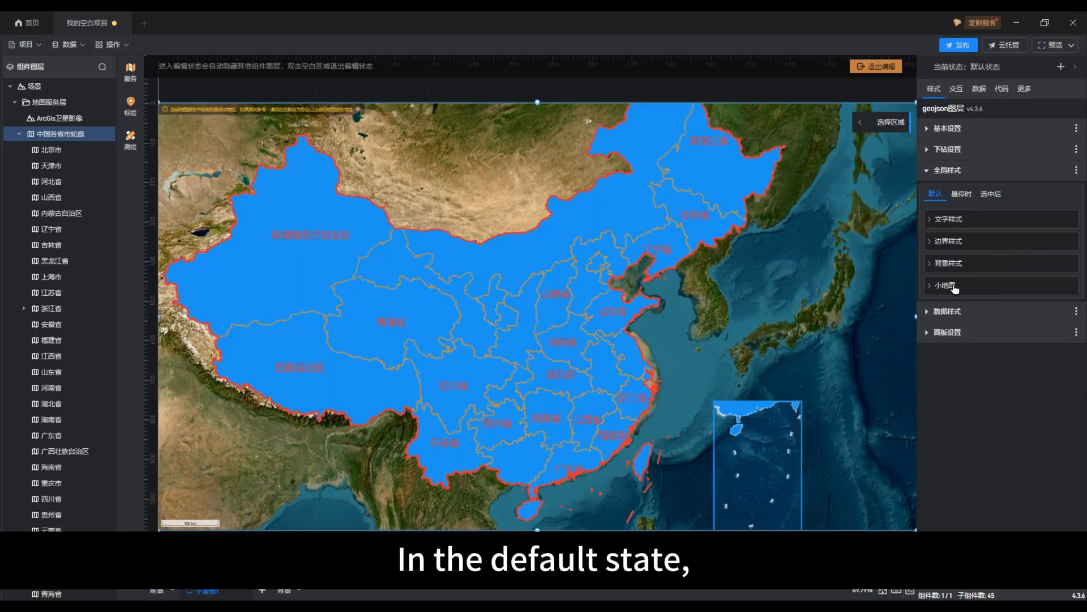
click(951, 287)
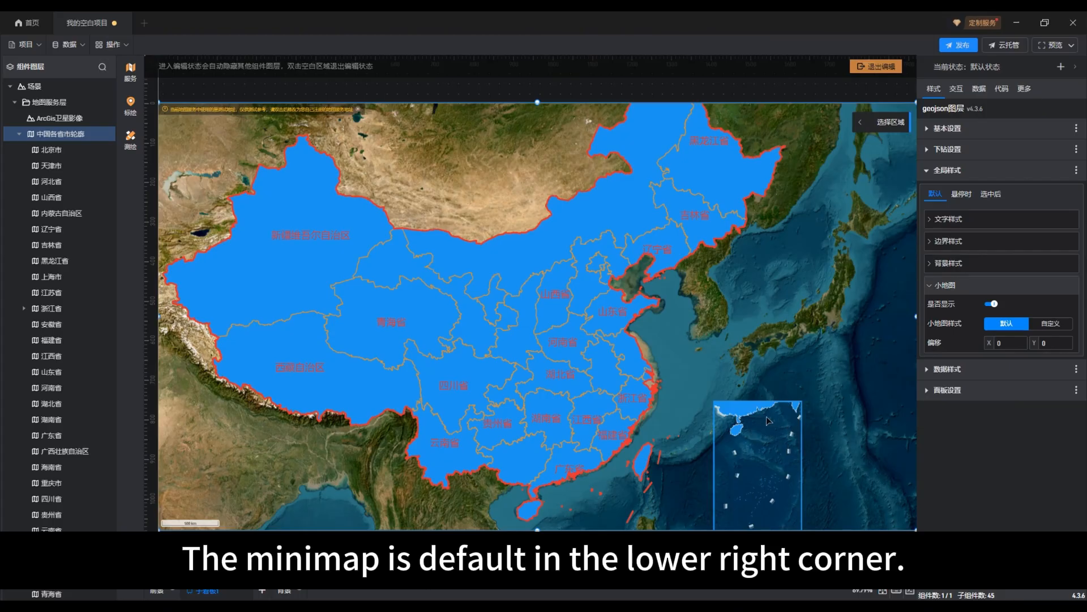
click(991, 305)
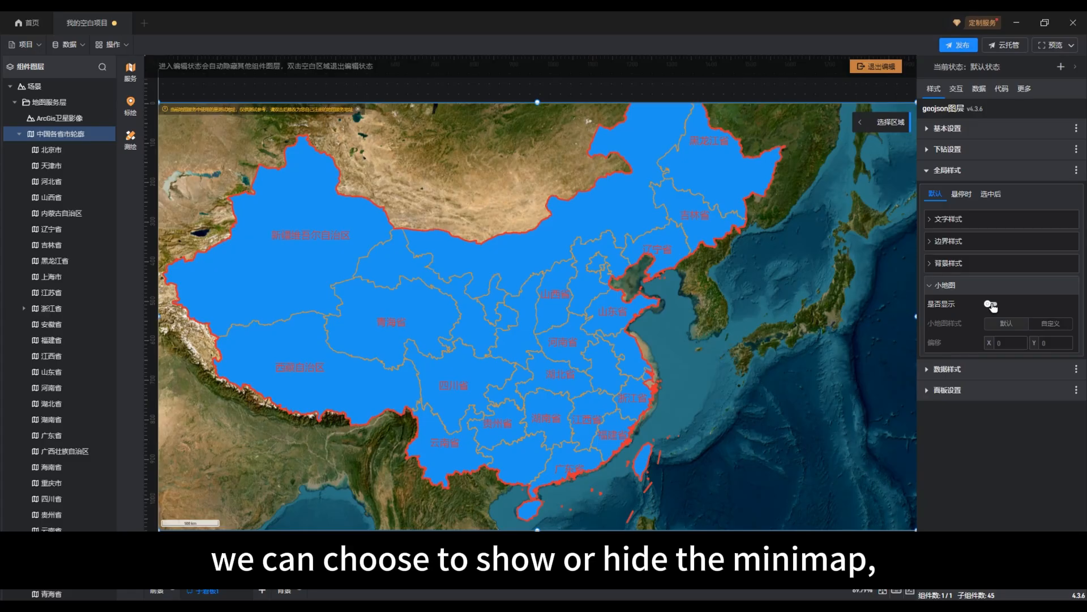
click(992, 304)
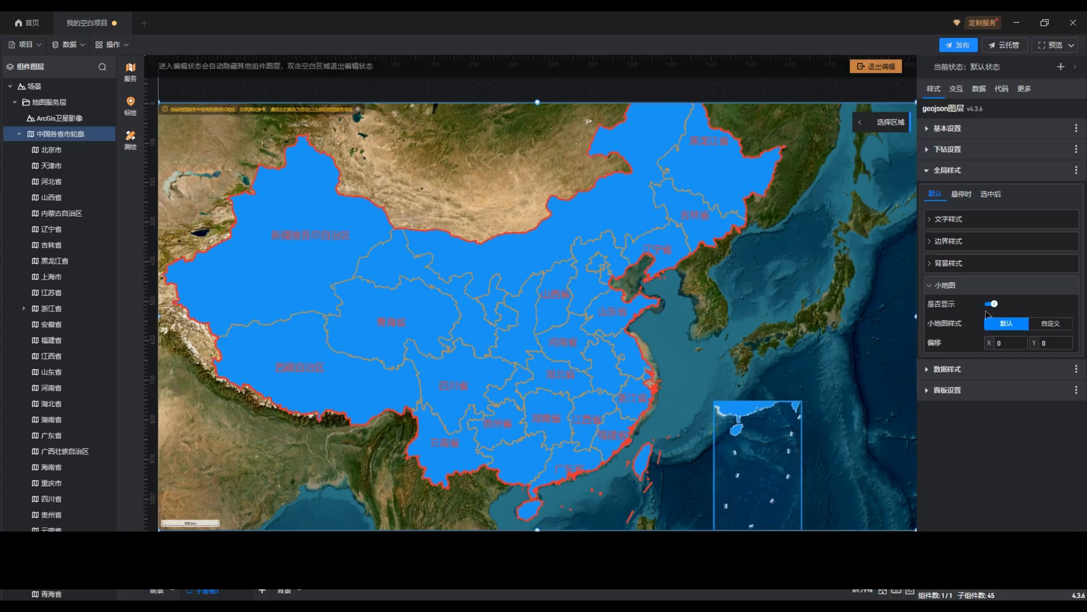
click(1055, 325)
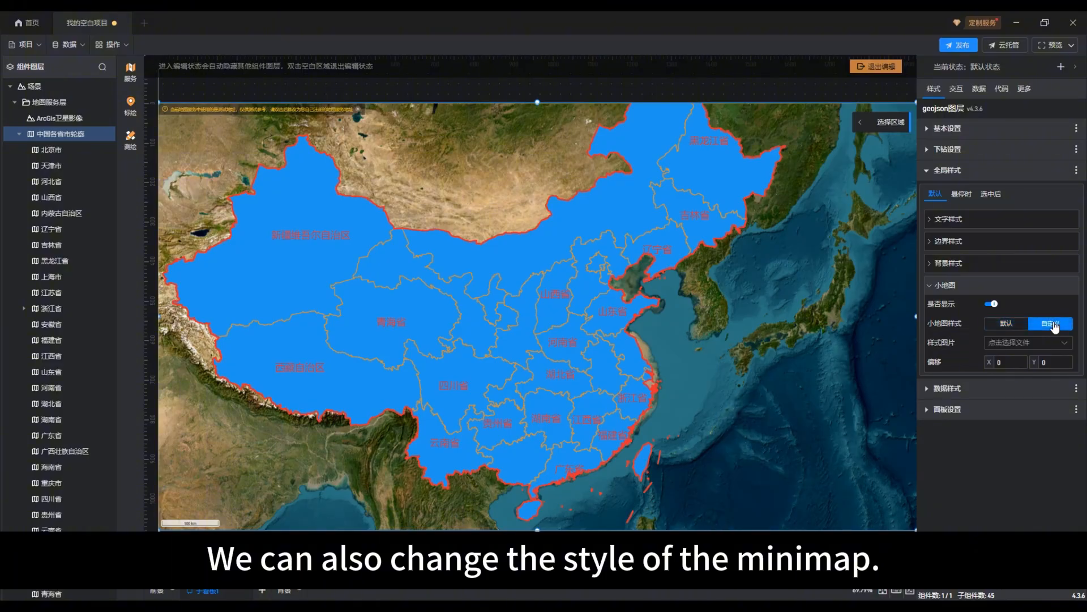
click(1008, 324)
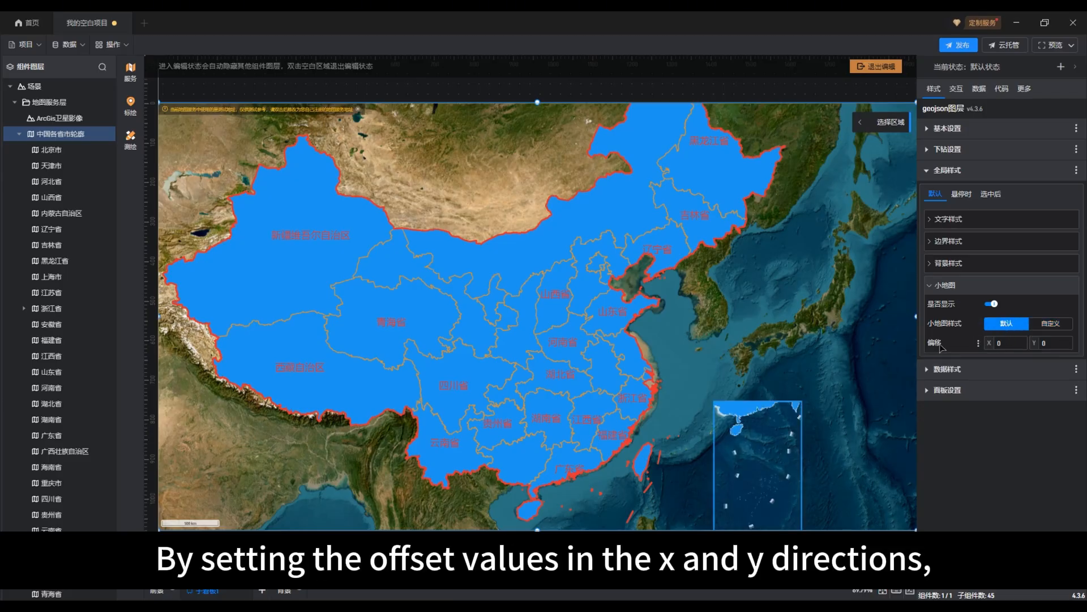
- Try an X offset (偏移) of 20 for the minimap and restore its original position
click(1005, 342)
key(BackSpace)
text(0)
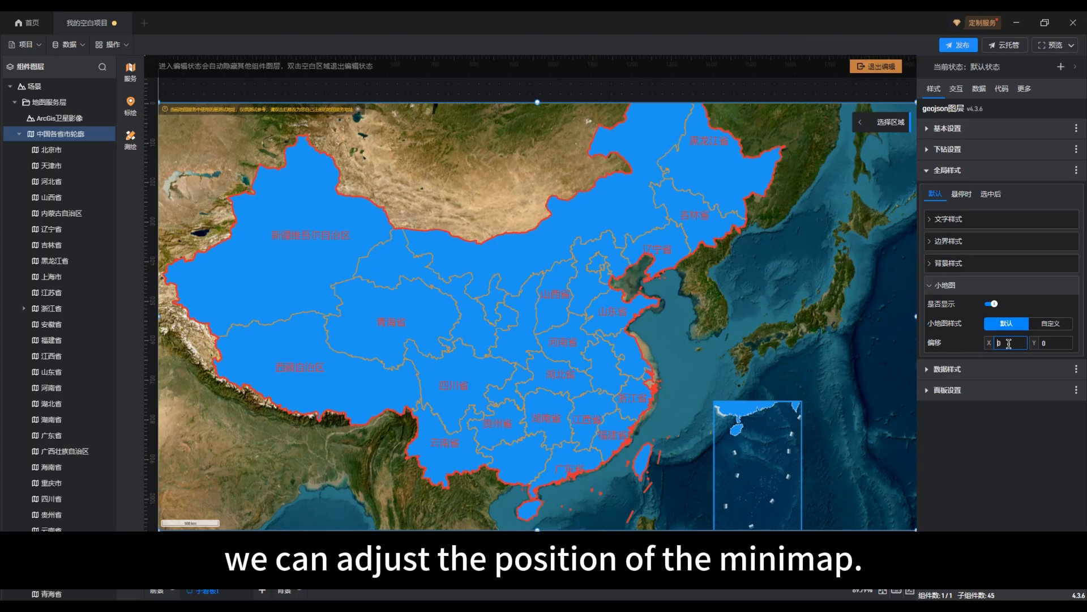
text(2)
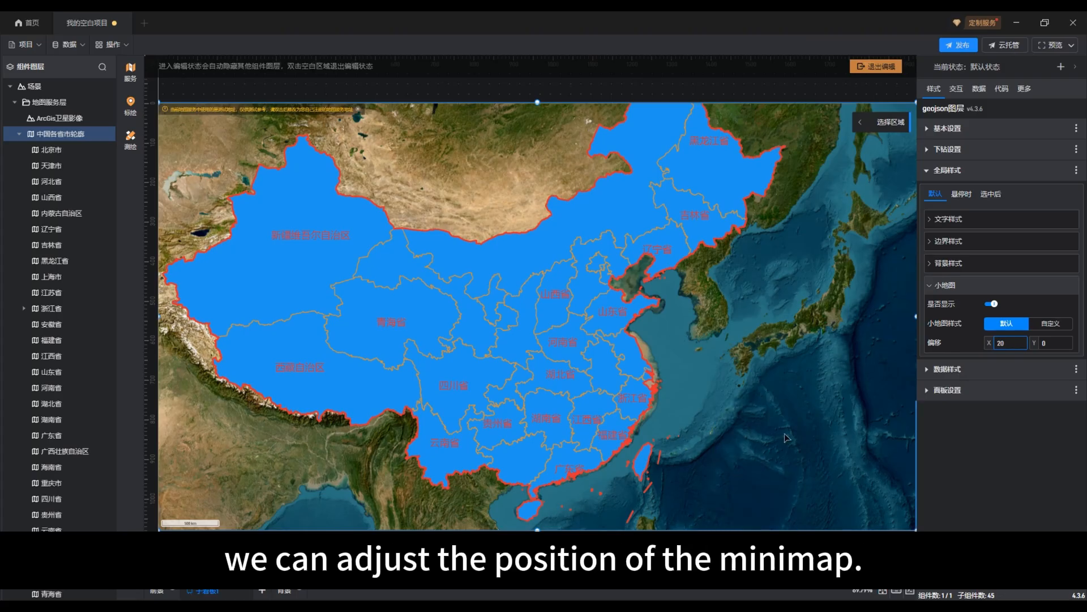
scroll(786, 438, down, 2)
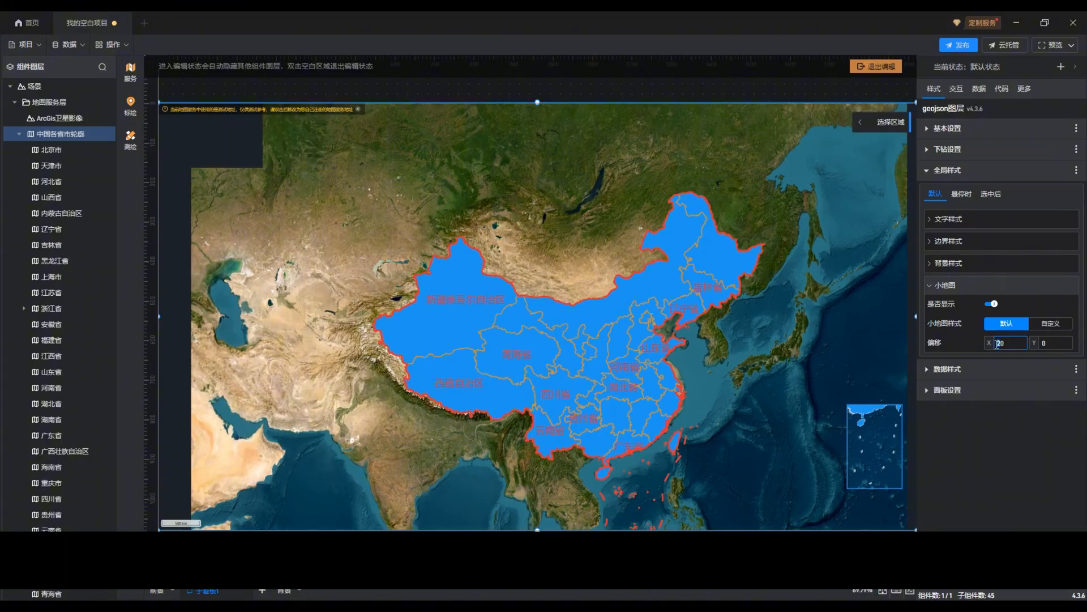
key(BackSpace)
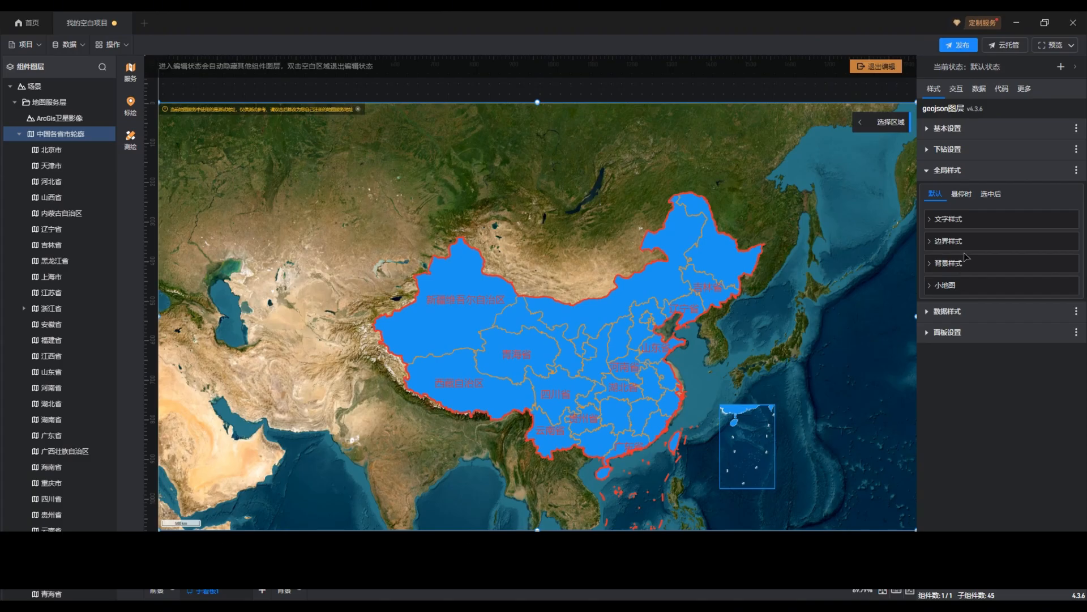
- Collapse the global style settings and add a style configuration under the data style (数据样式) settings
click(946, 171)
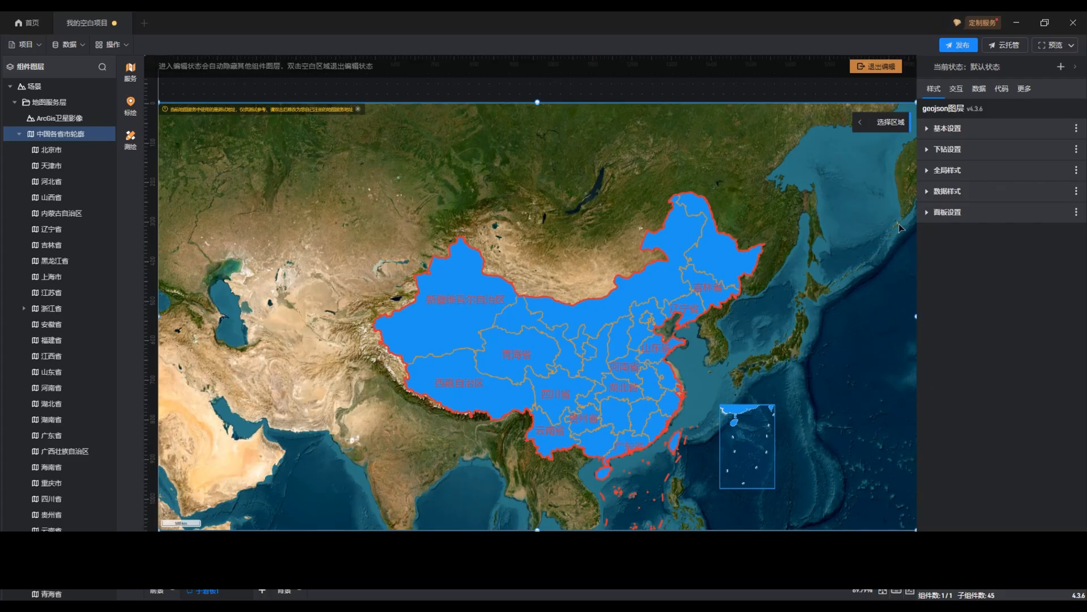
click(947, 193)
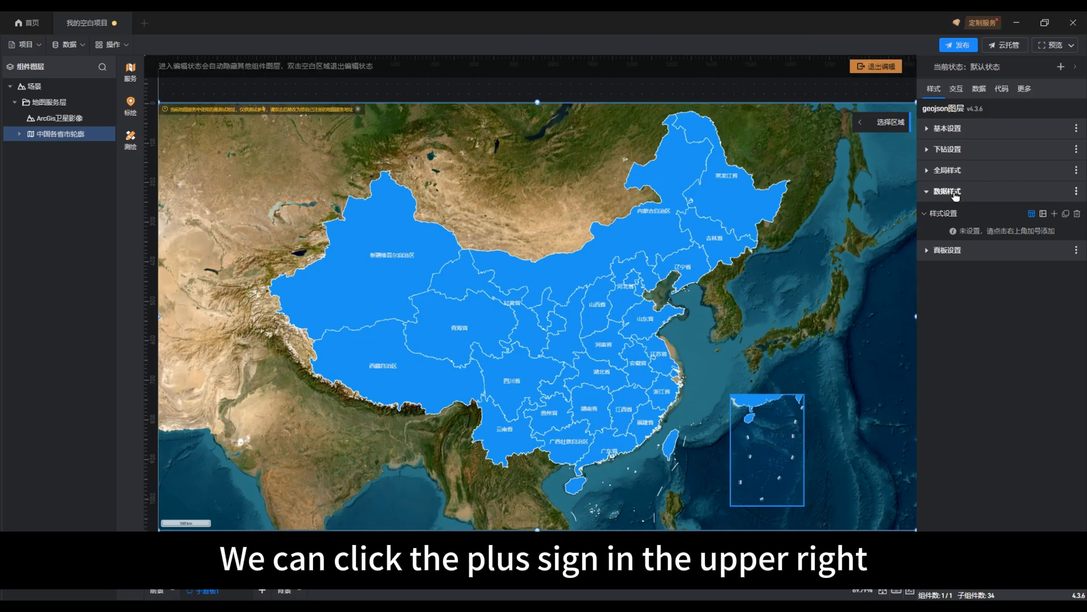
click(1056, 215)
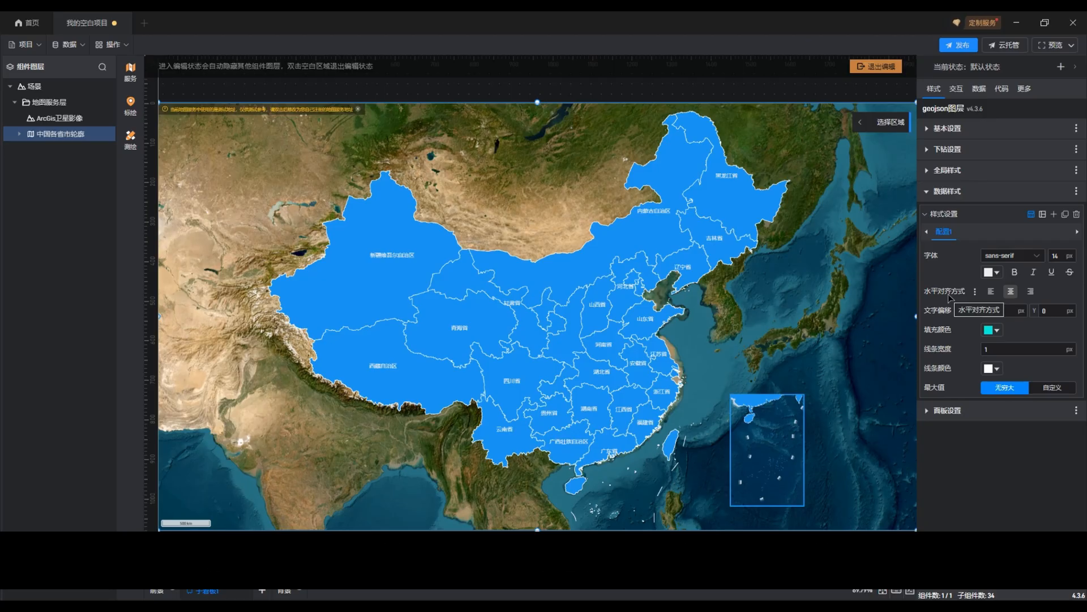
- Connect the Excel file 示例数据.xlsx from the desktop as a new data source for the project
click(69, 50)
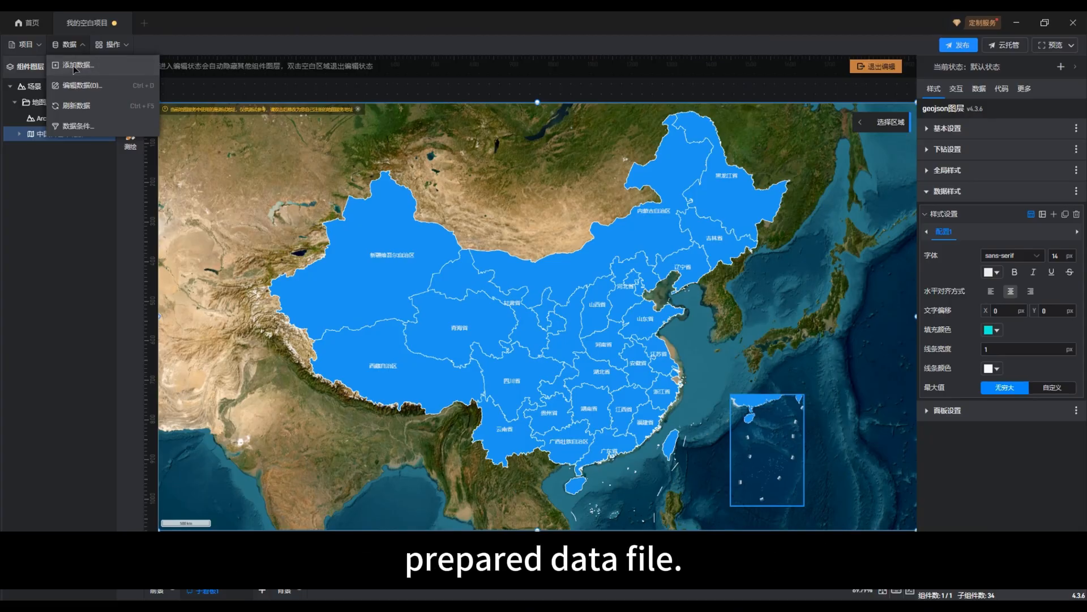
click(74, 68)
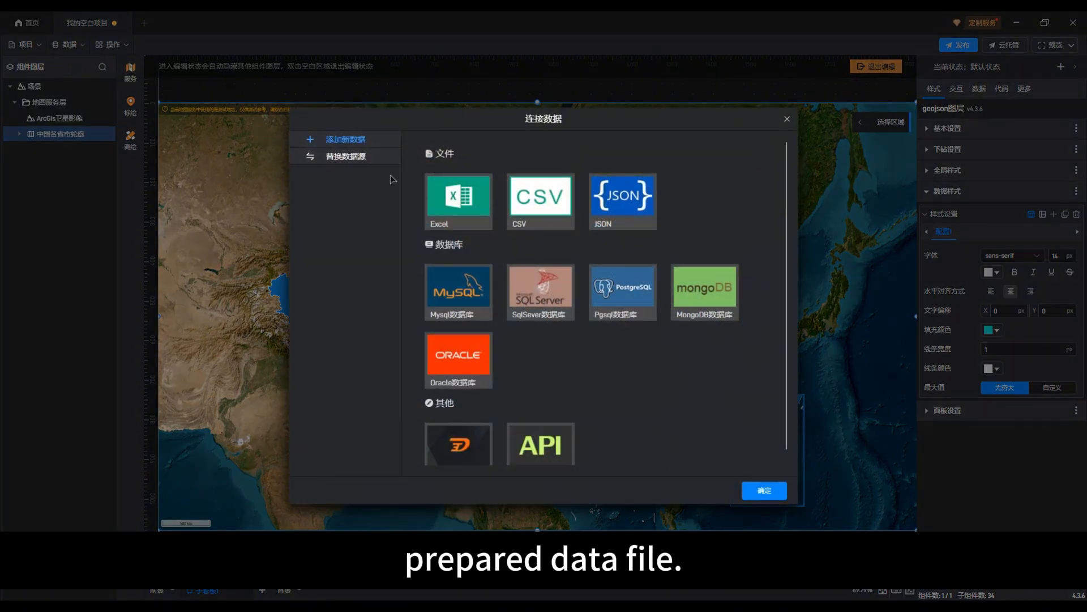
click(455, 193)
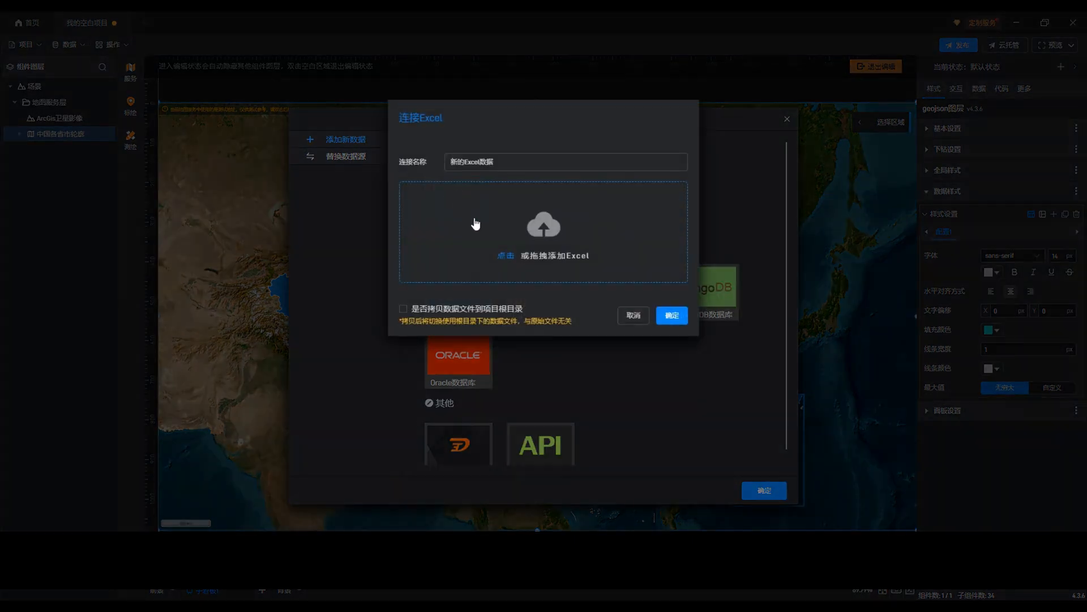
click(500, 250)
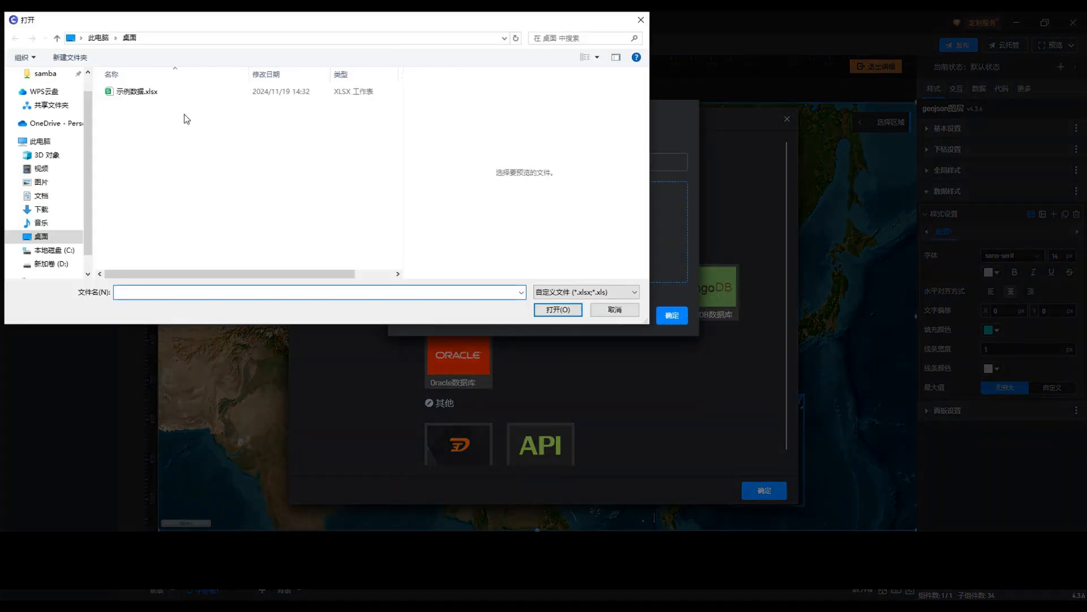
click(159, 92)
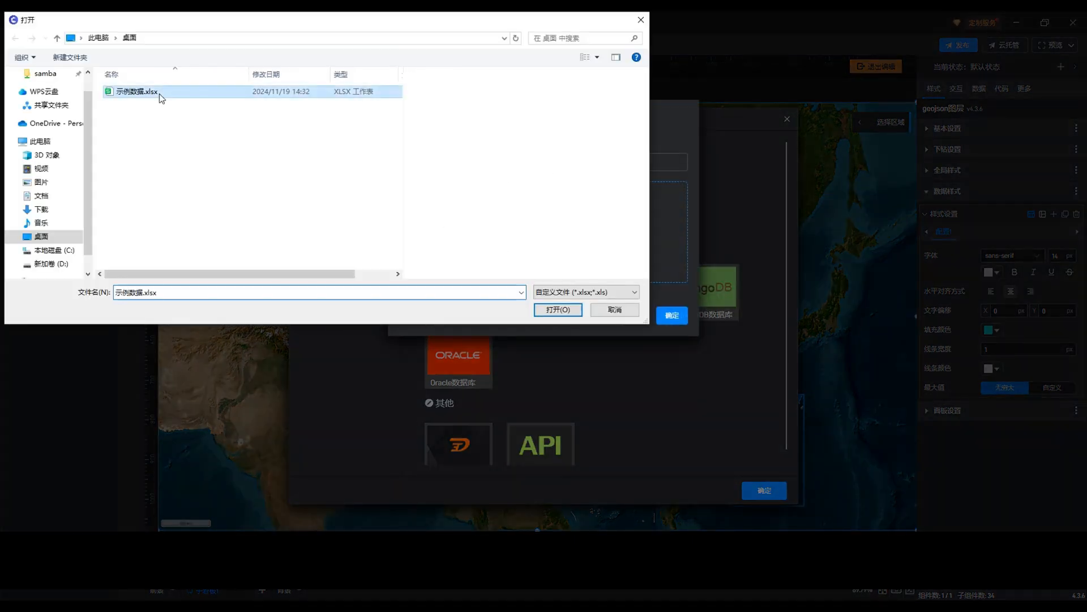
click(558, 309)
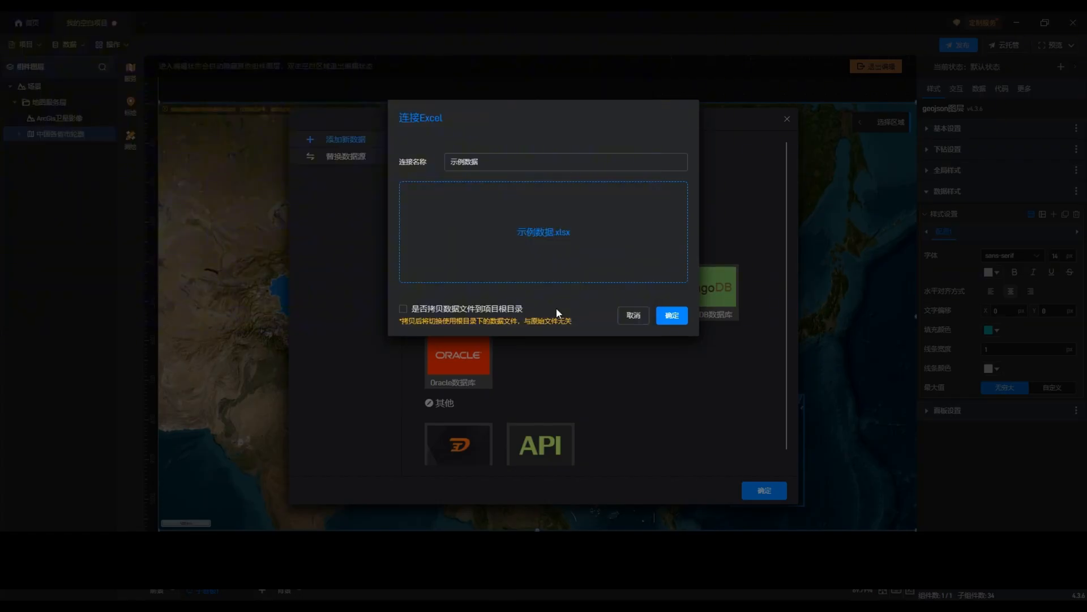
click(679, 315)
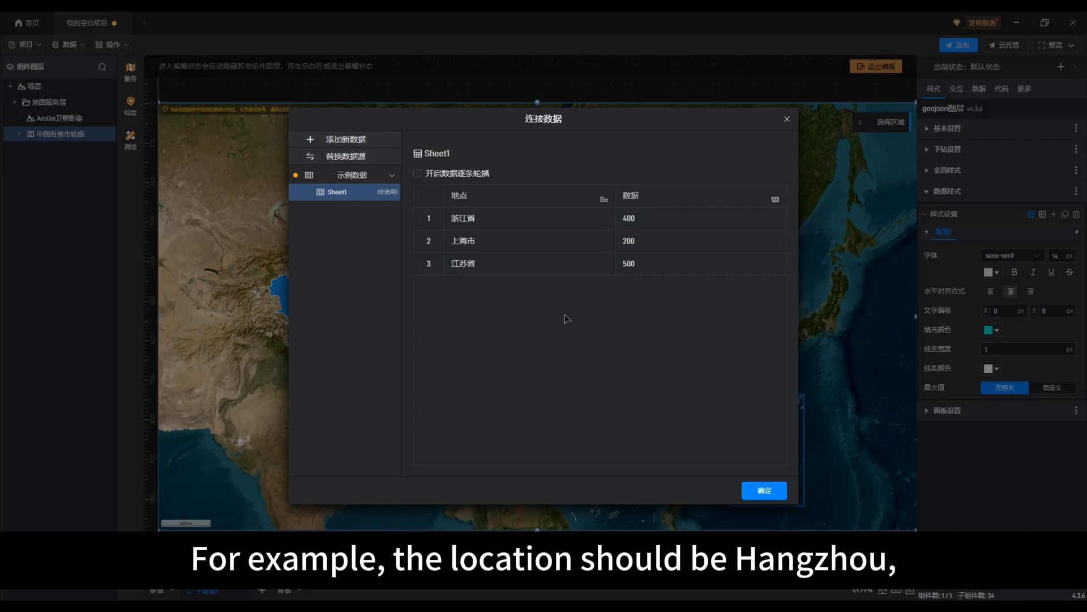
click(773, 491)
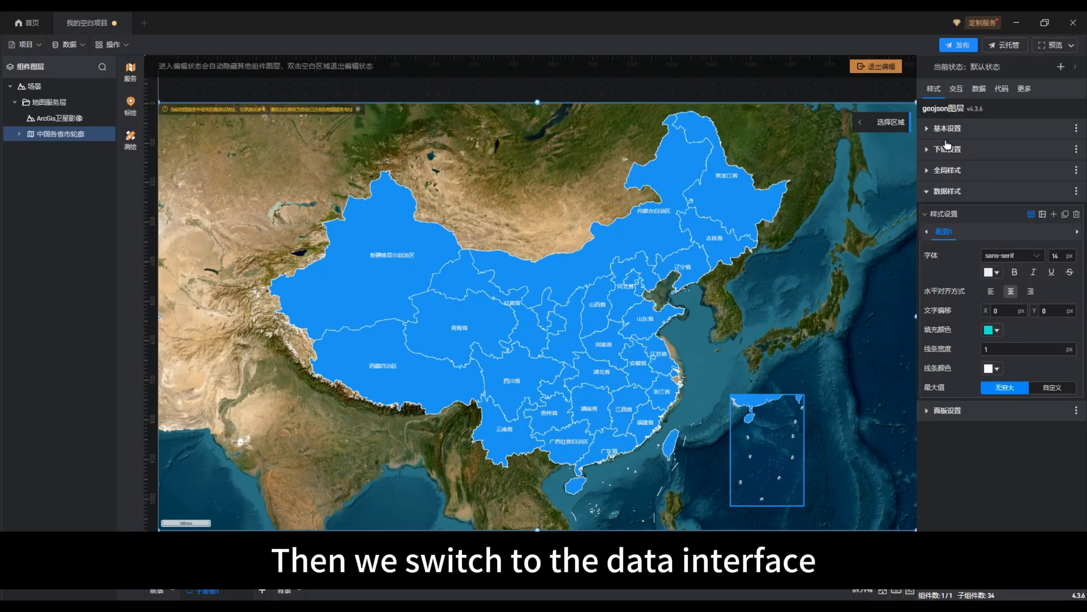
- Bind 地点 to the location field (地点字段) and 数据 to the data field (数据字段), and check the restyled provinces on the map
click(977, 89)
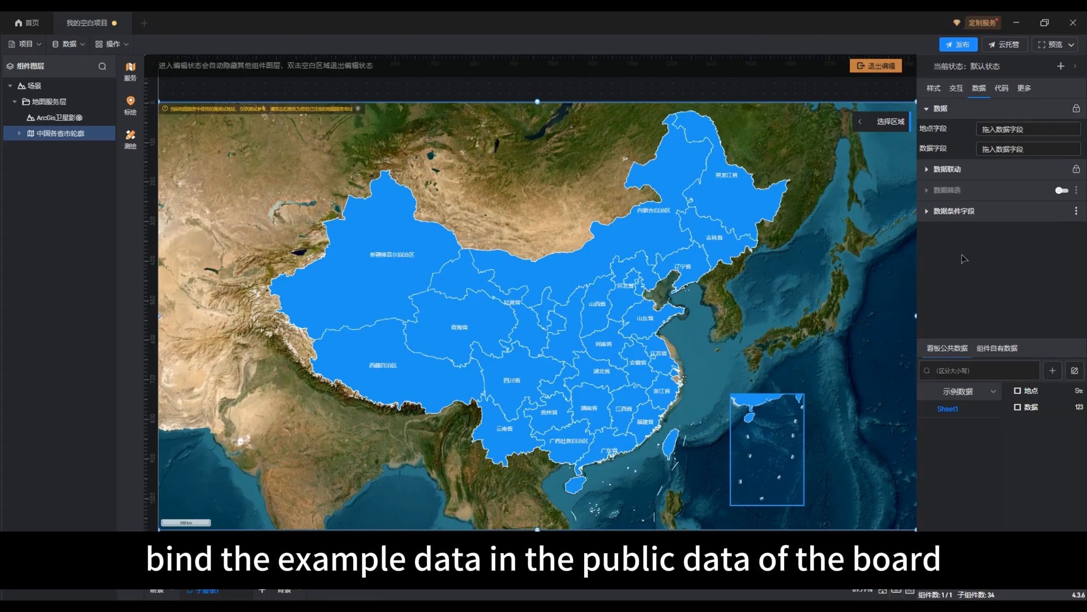
drag(1019, 397, 1001, 131)
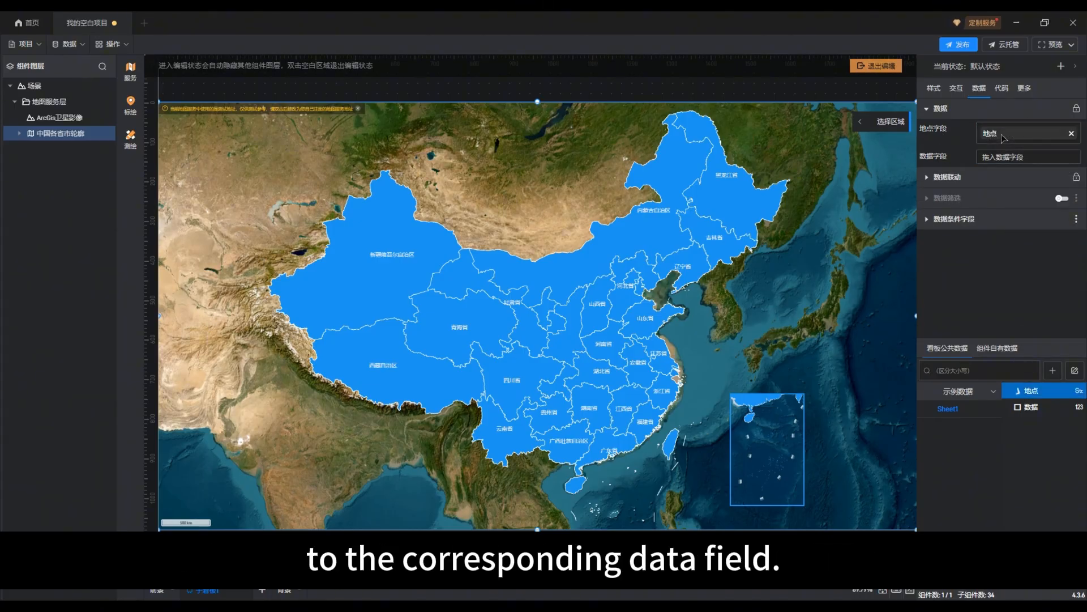
drag(1030, 408, 1000, 161)
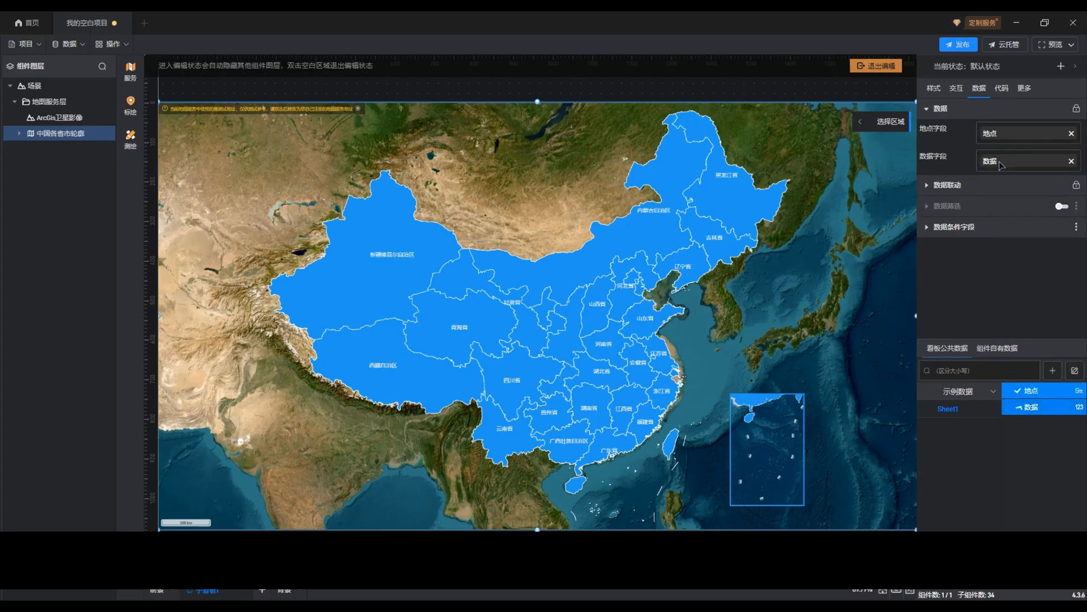
click(933, 87)
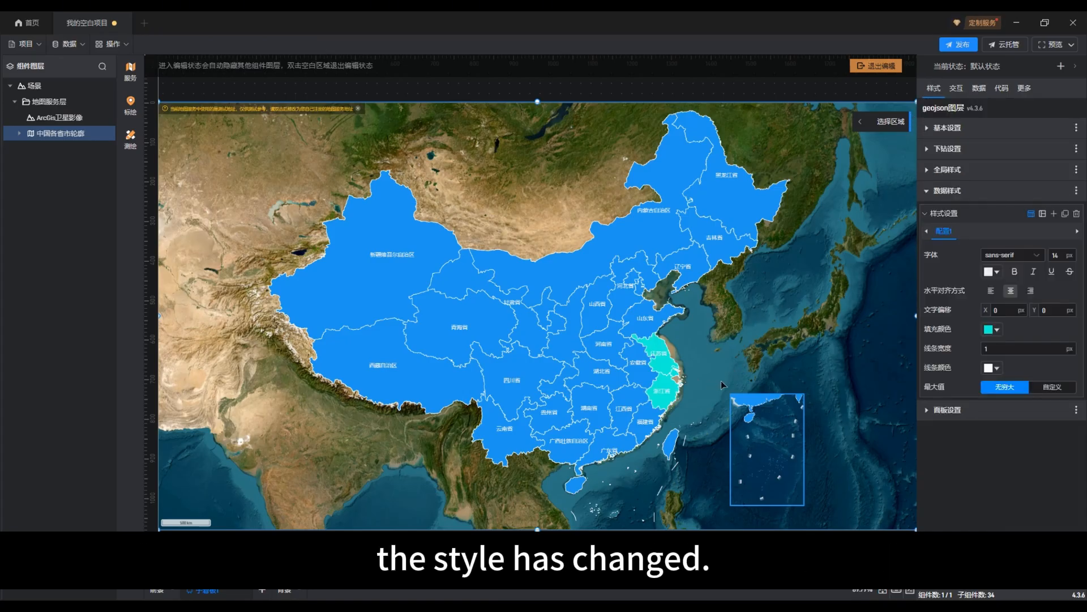
scroll(722, 380, up, 5)
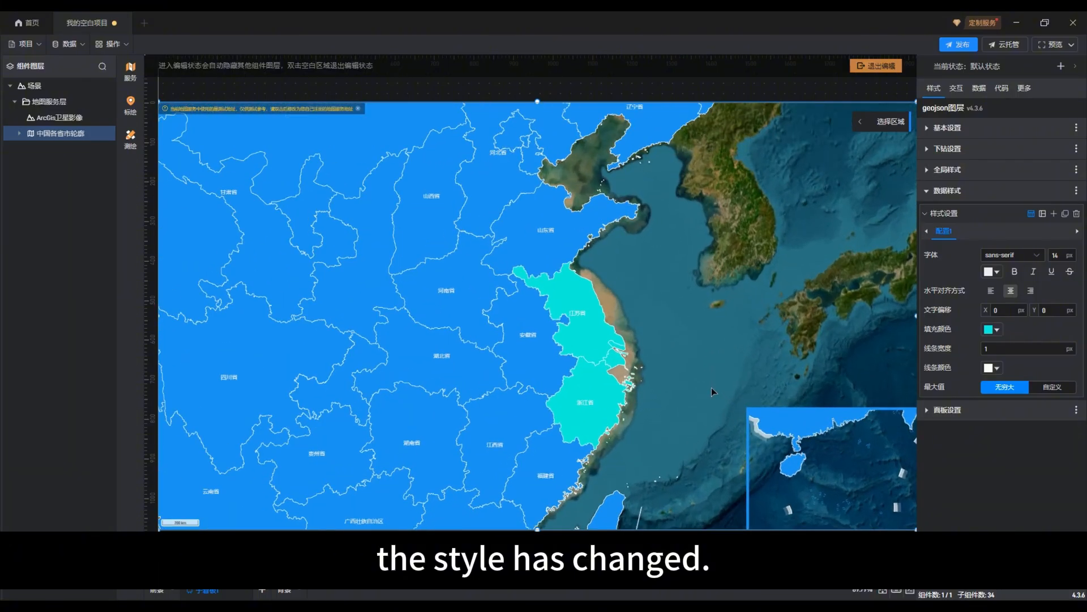
scroll(702, 385, up, 2)
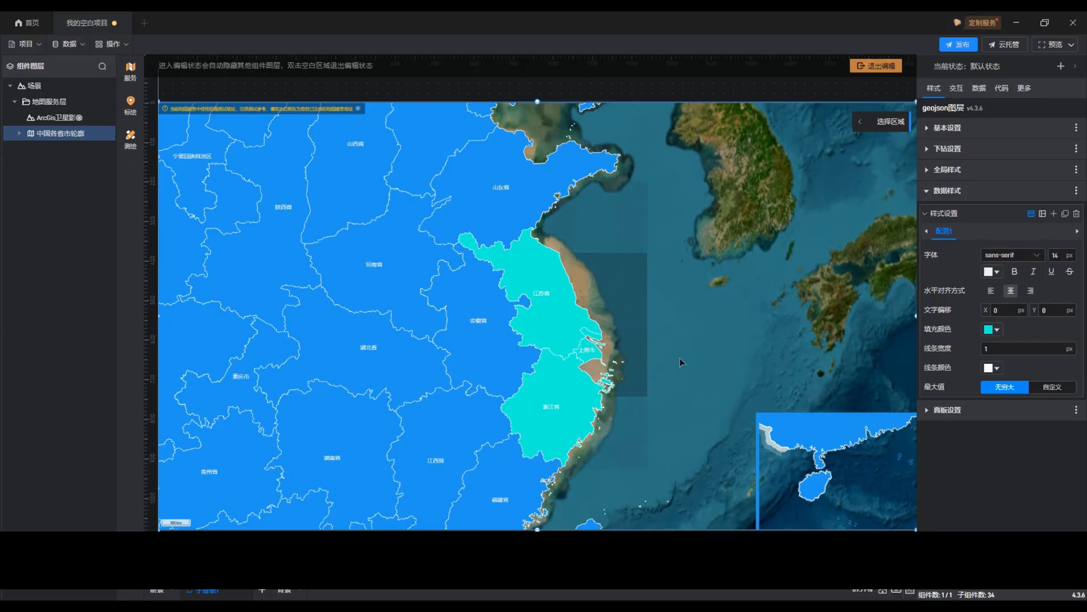
scroll(679, 358, down, 3)
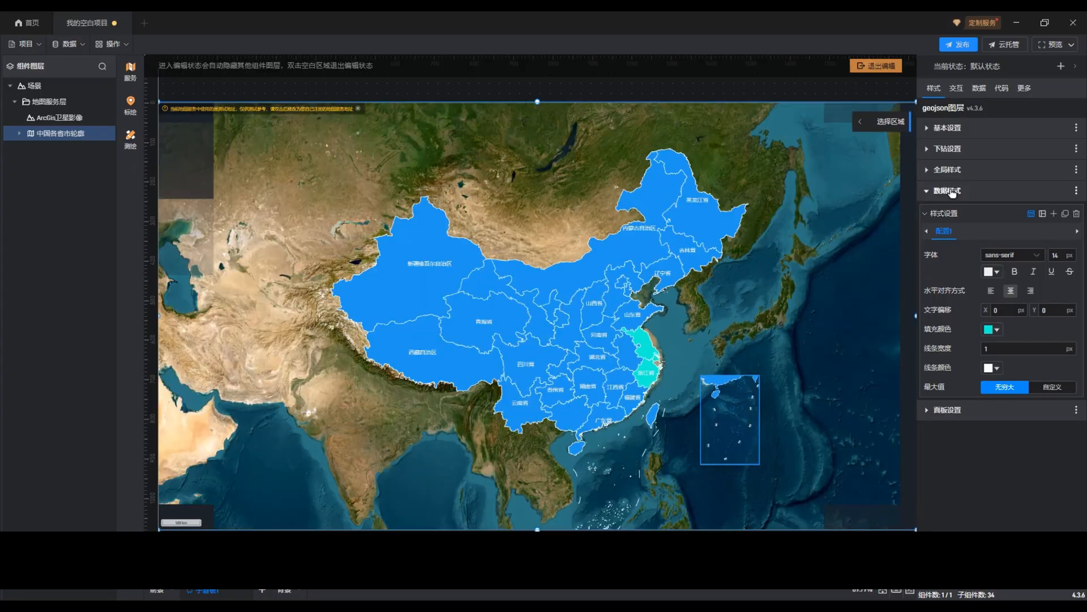
- Collapse the data style settings, expand the panel settings (面板设置), and check which pop-ups (弹窗) can be bound
click(951, 191)
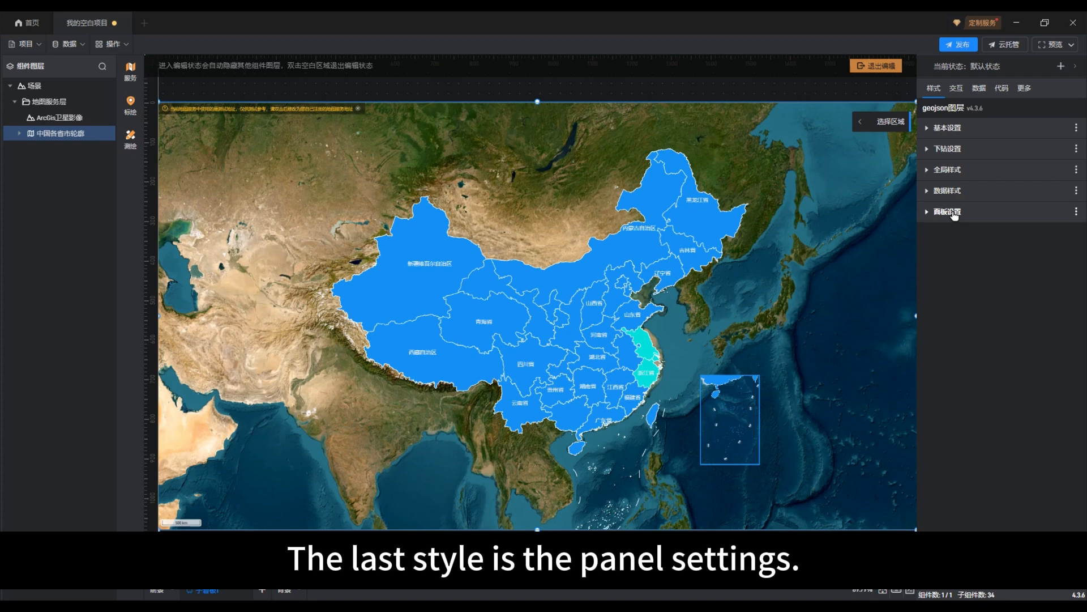
click(953, 212)
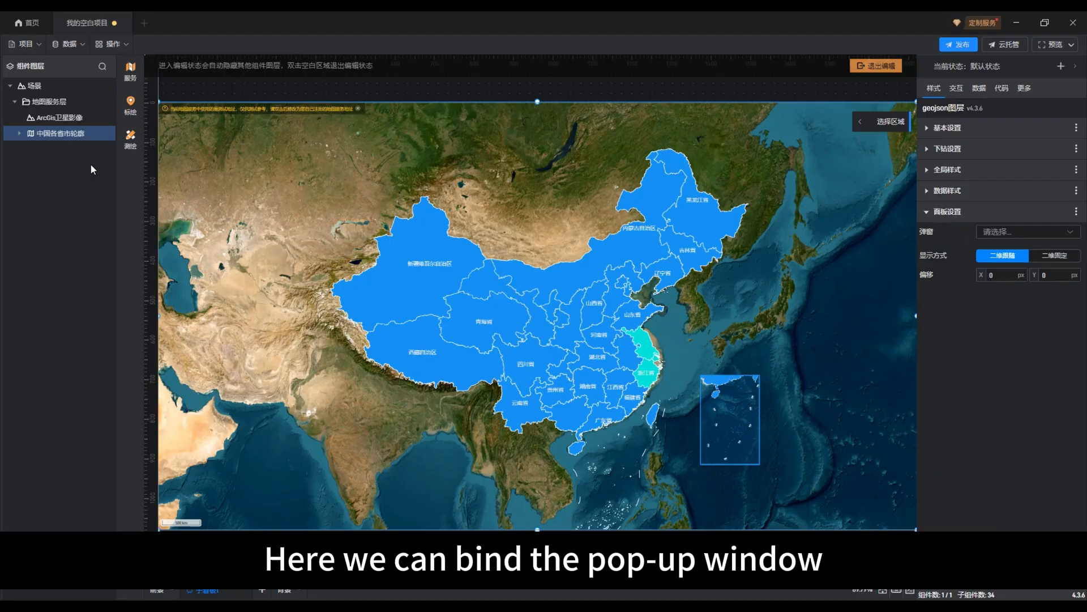
click(1067, 237)
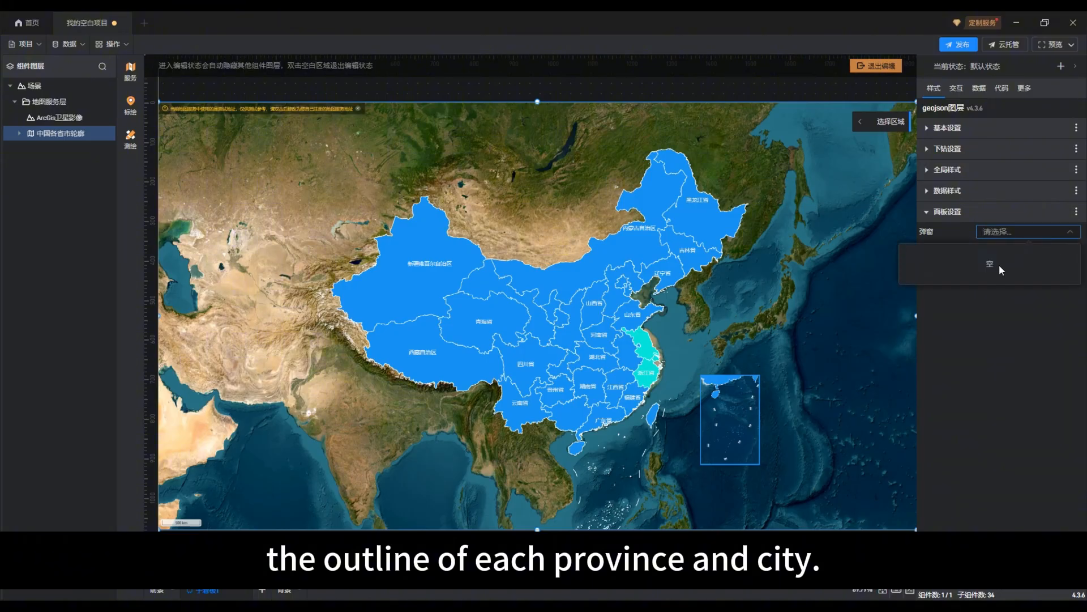
click(1069, 235)
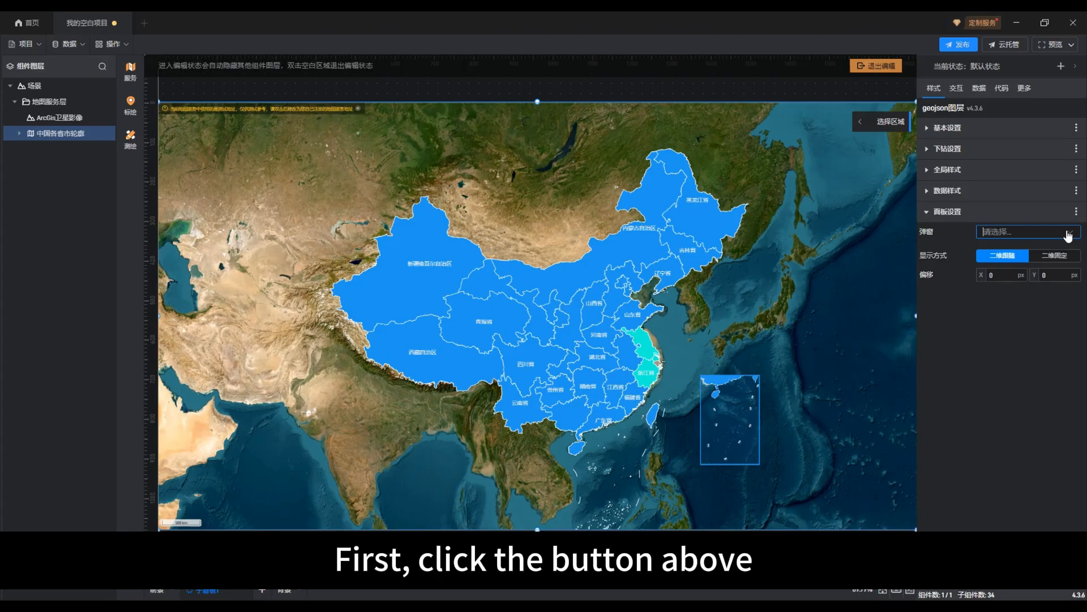
- Exit map editing, add the default pop-up component (弹窗) from the controls library (控件) to the sub-dashboard, and close its preview on the canvas
click(875, 68)
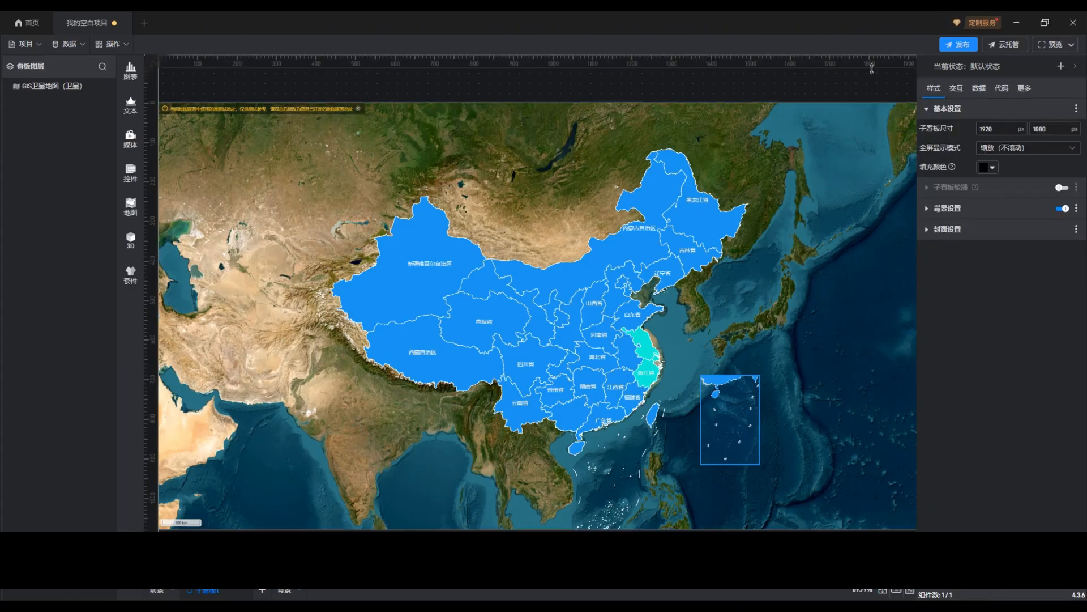
click(293, 156)
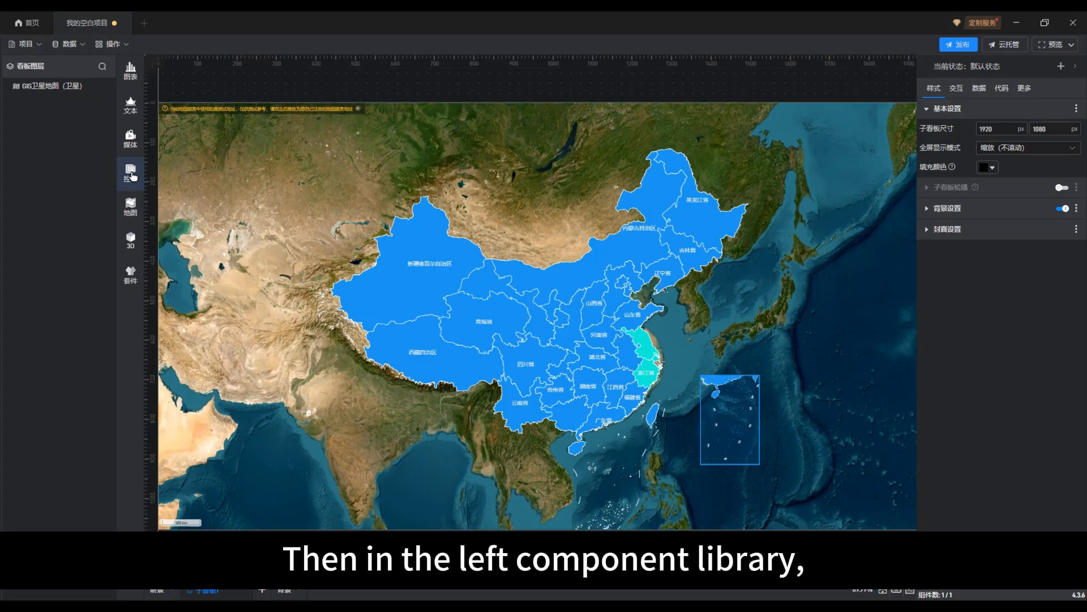
click(131, 175)
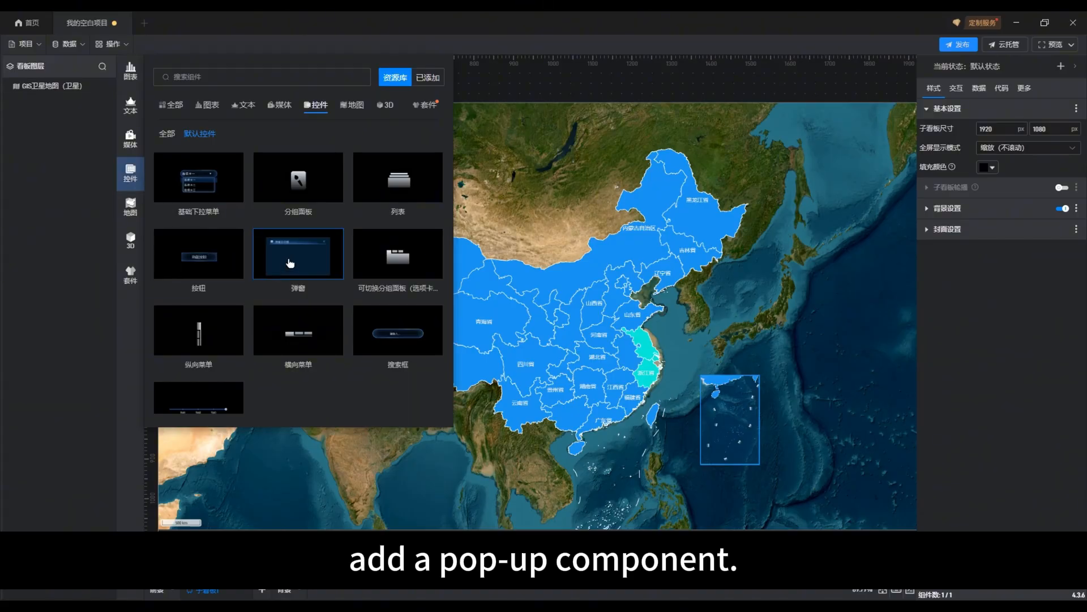
click(289, 263)
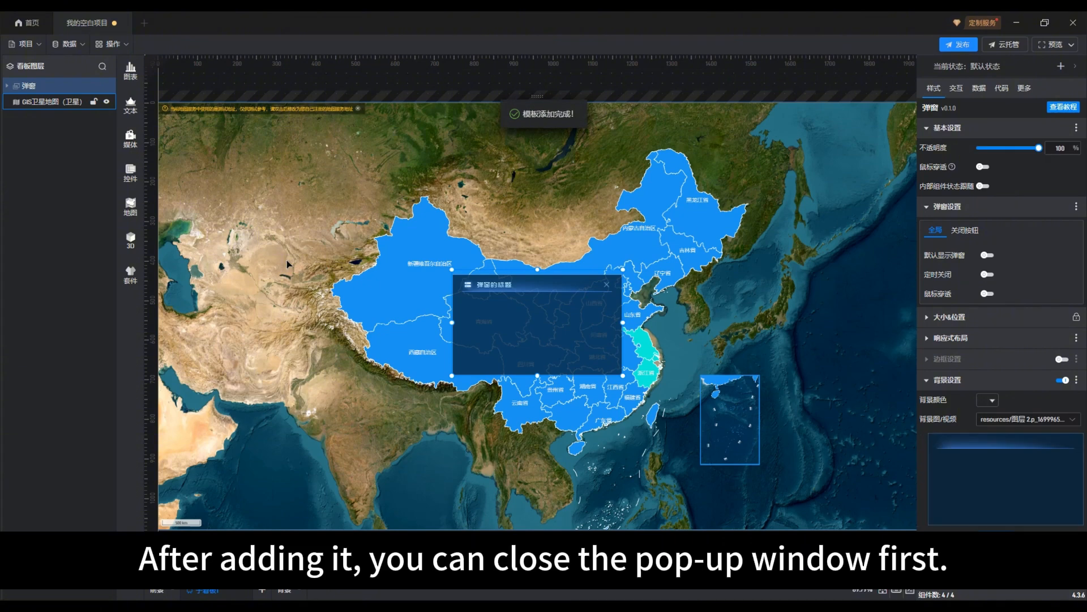
click(607, 284)
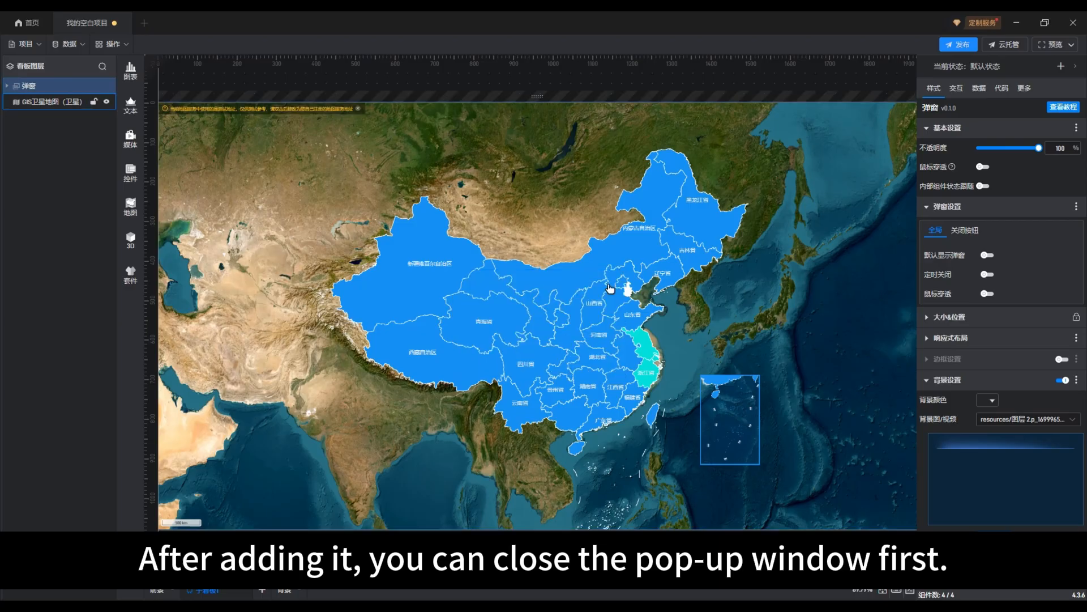
- Reopen the map for editing and bind the 弹窗 component under 子看板1 to the 中国各省市轮廓 layer in its panel settings
double_click(711, 364)
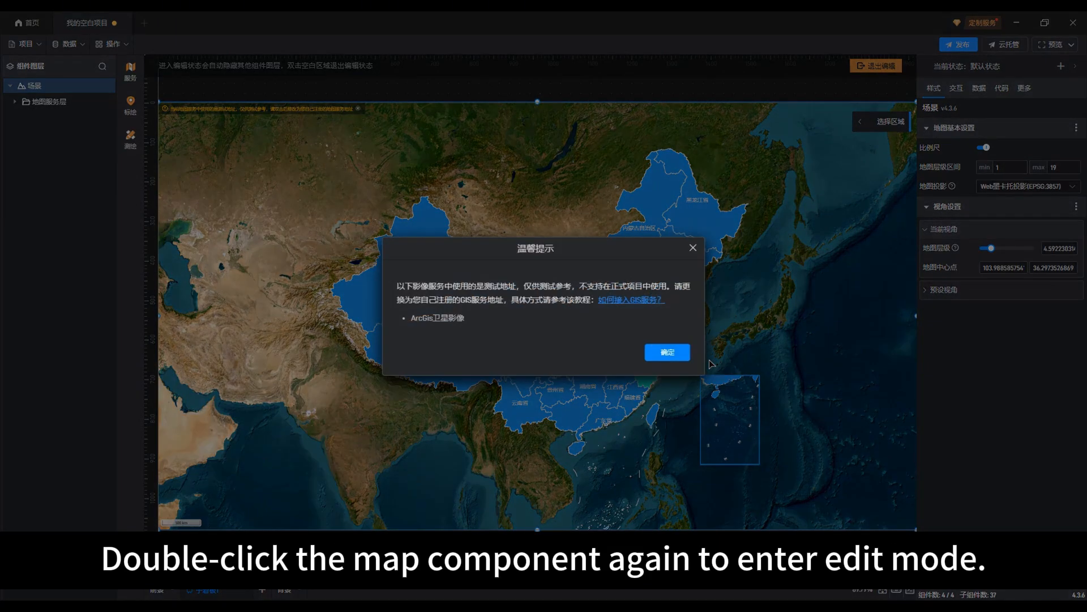
click(676, 355)
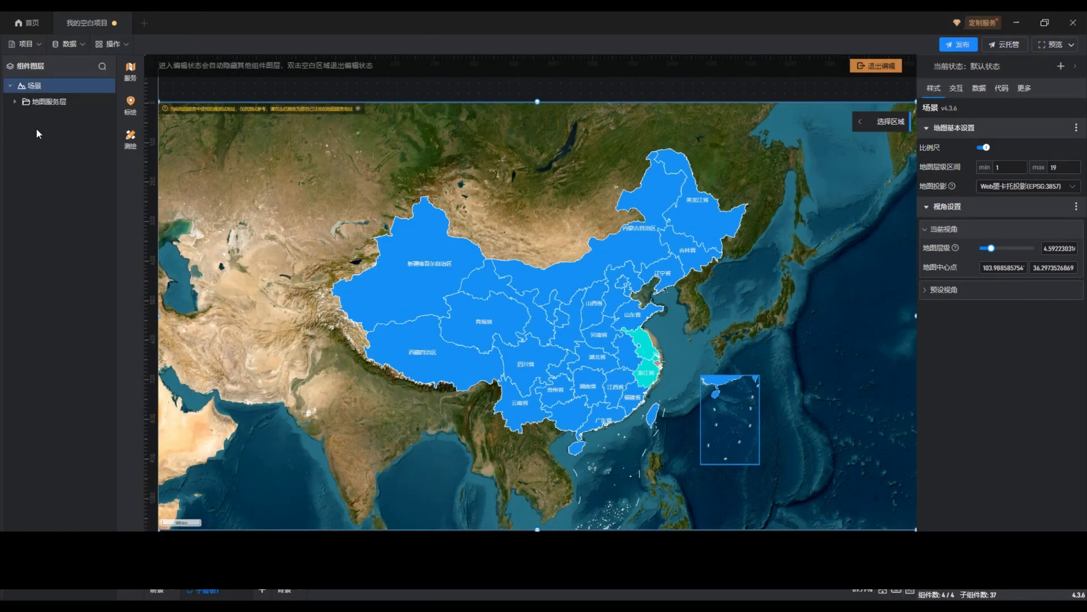
click(14, 102)
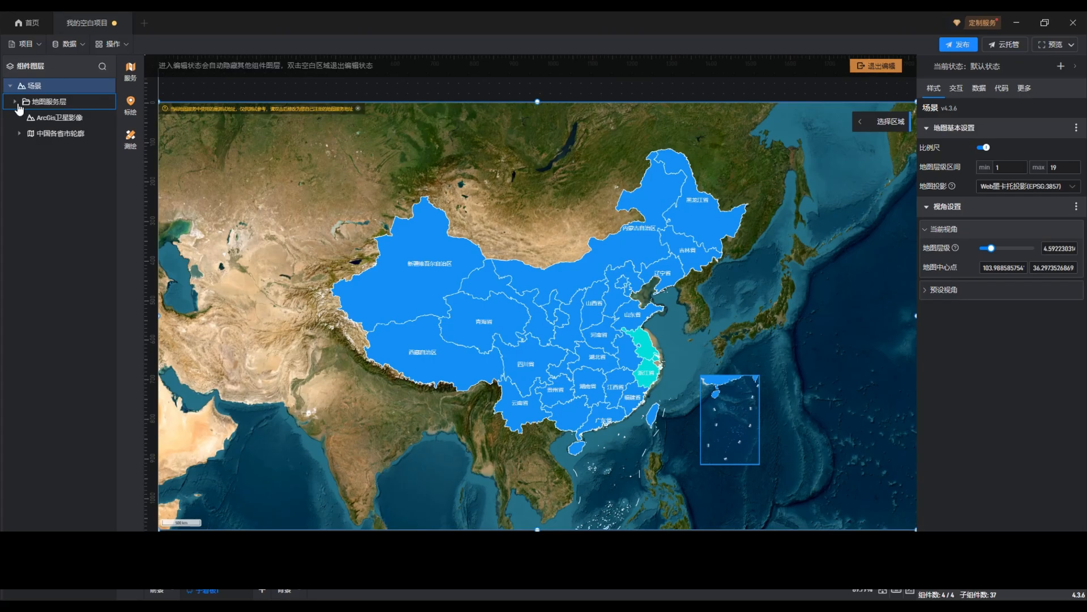
click(56, 136)
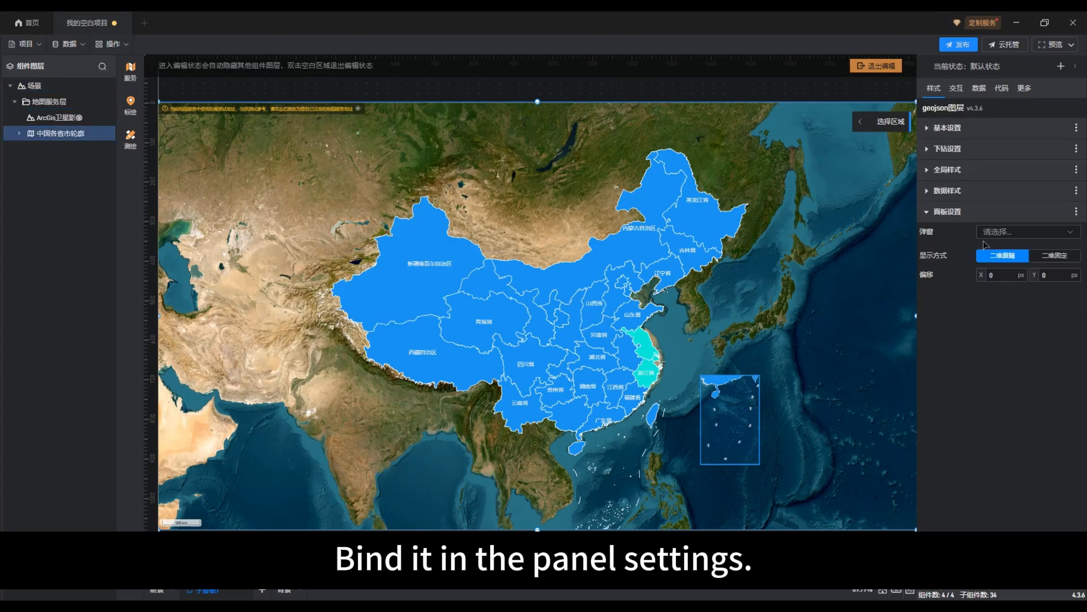
click(1037, 233)
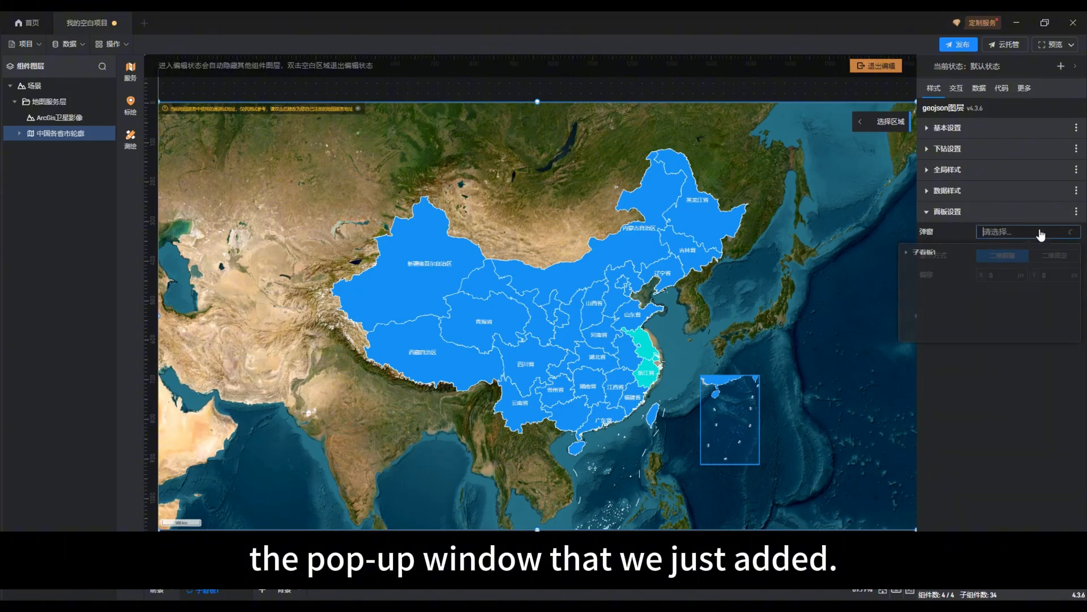
click(909, 254)
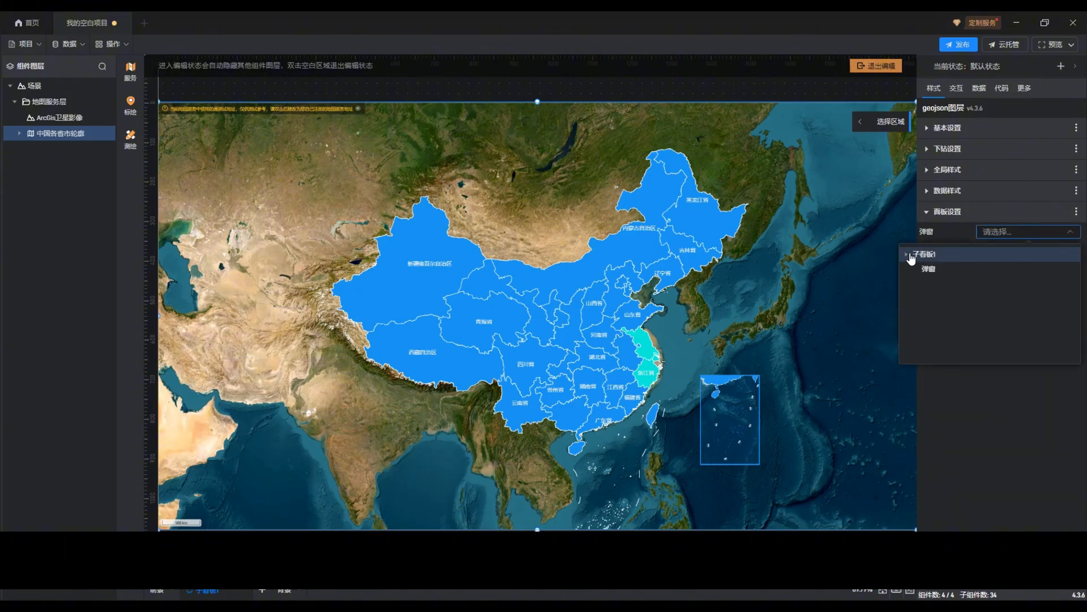
click(938, 276)
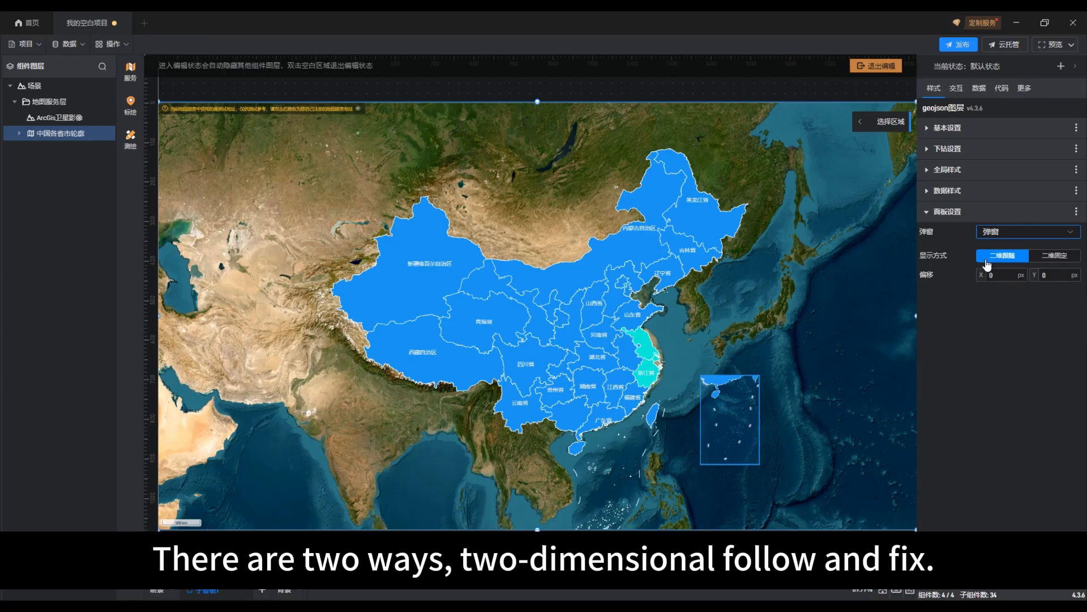
- Try the 二维固定 display mode for the pop-up, return to 二维跟随, and inspect the X and Y offset (偏移) fields
click(1061, 260)
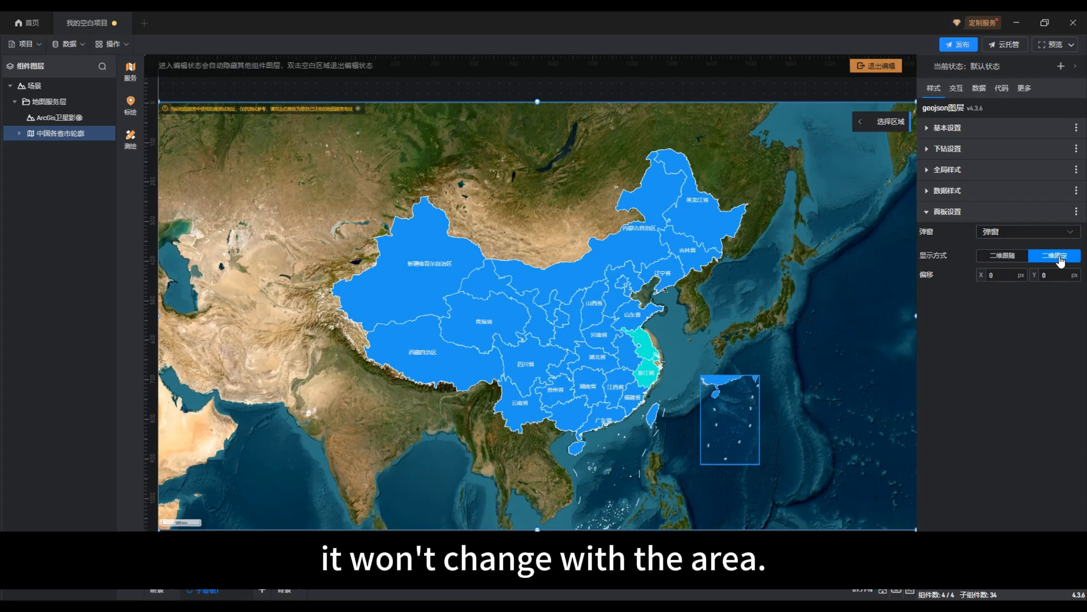
click(1004, 256)
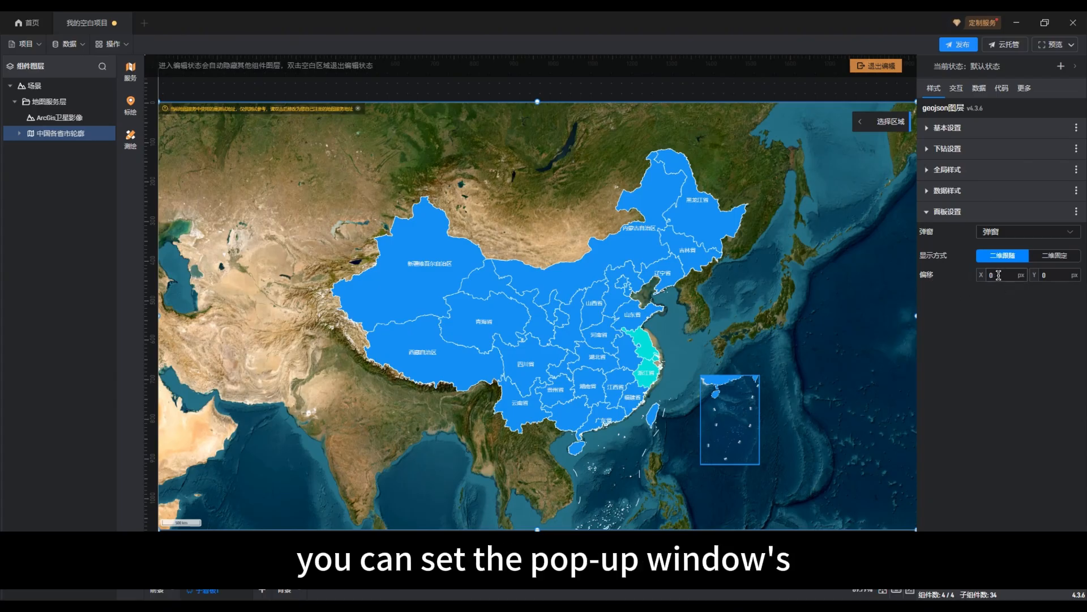
click(1050, 277)
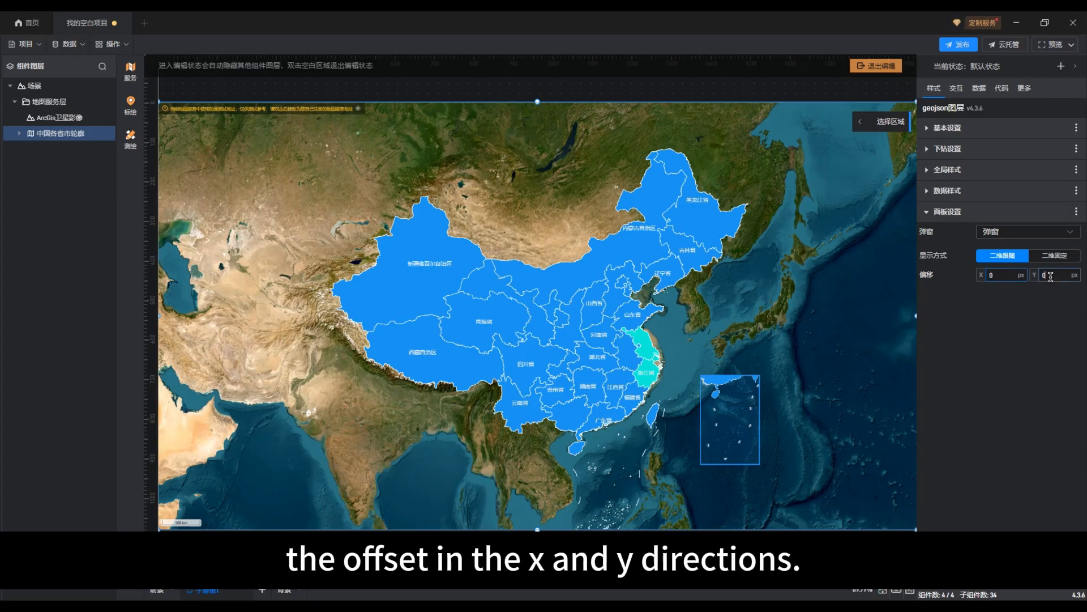
click(1015, 309)
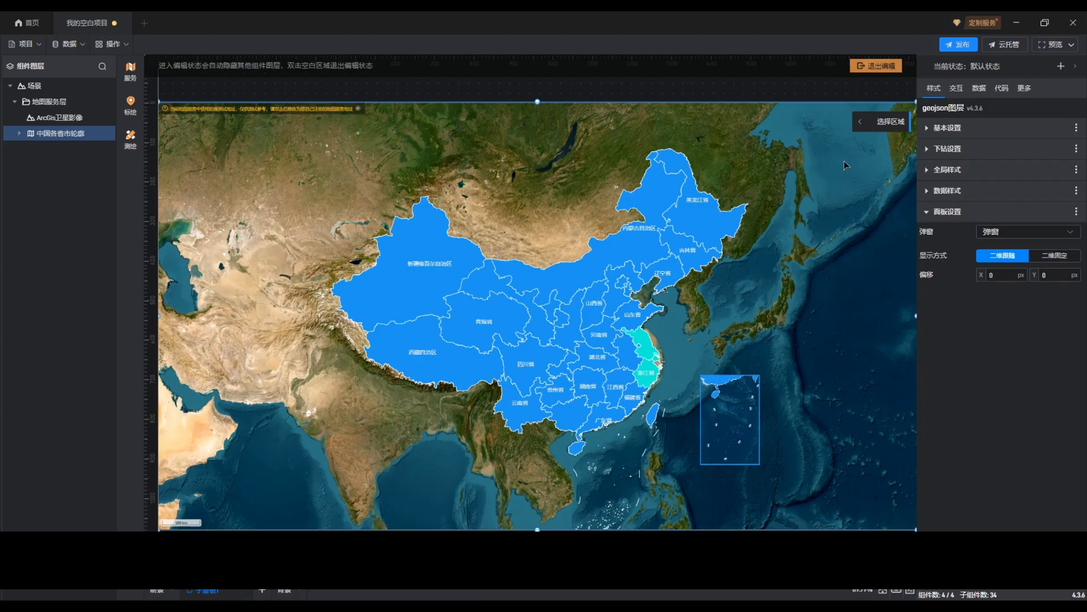
- Exit map editing and test the bound pop-up on Zhejiang, Sichuan and Xinjiang, closing it after each province
click(877, 65)
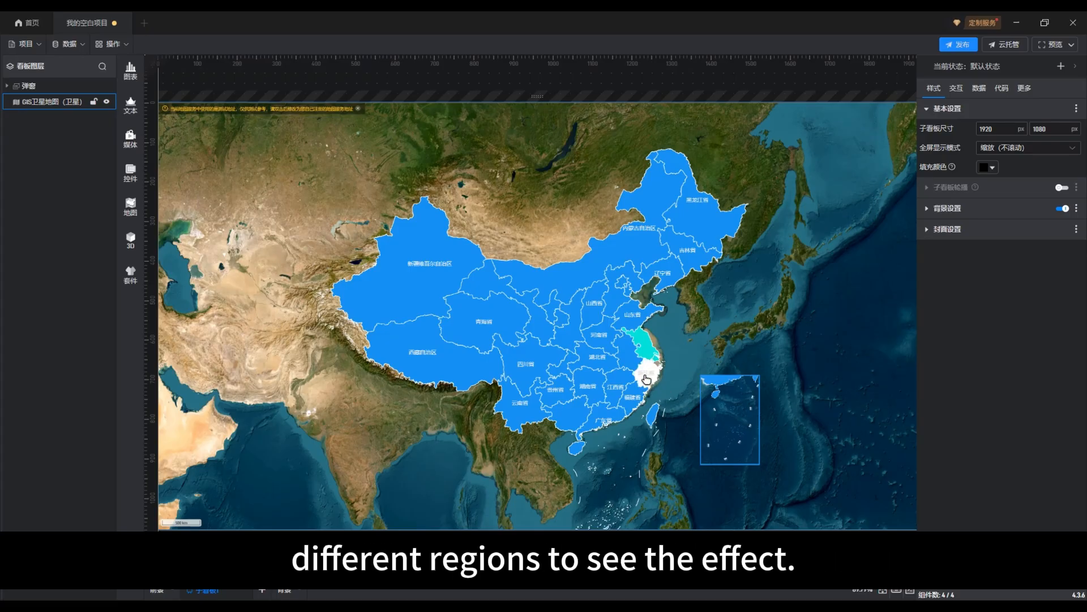
click(647, 377)
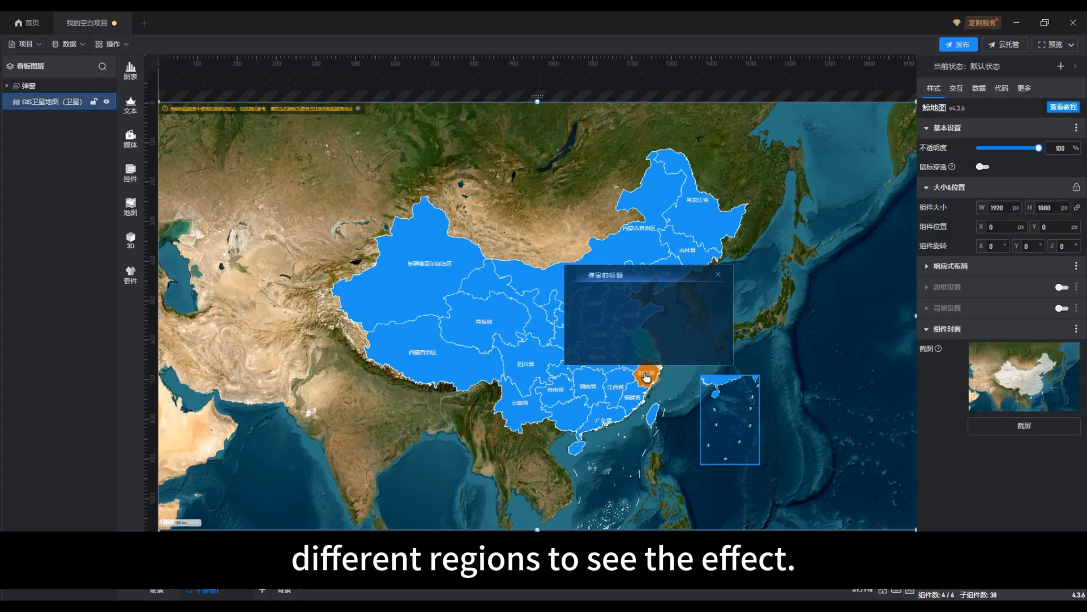
click(720, 276)
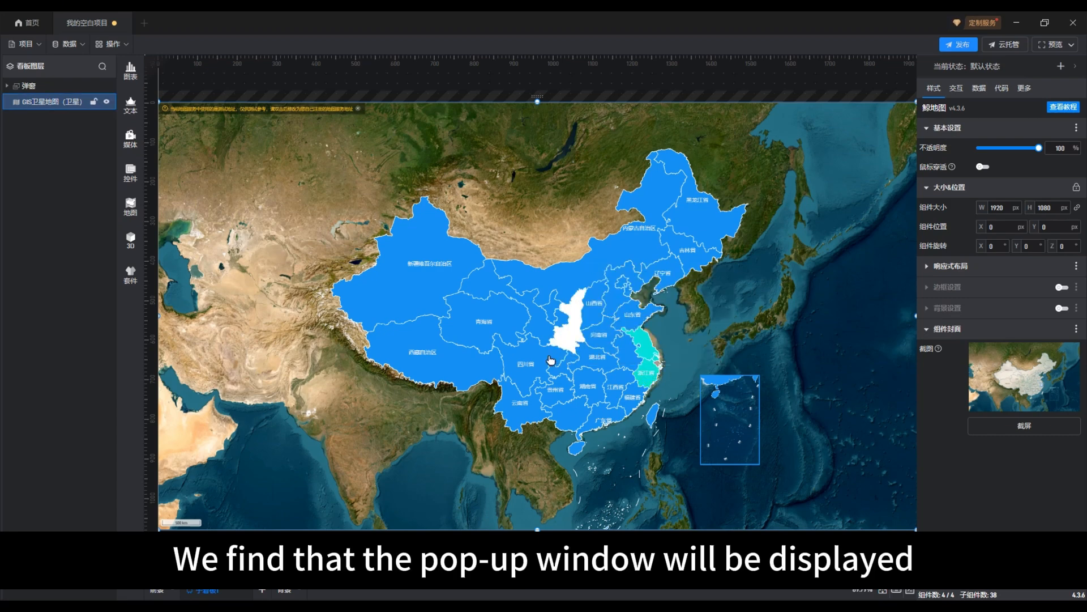
click(550, 360)
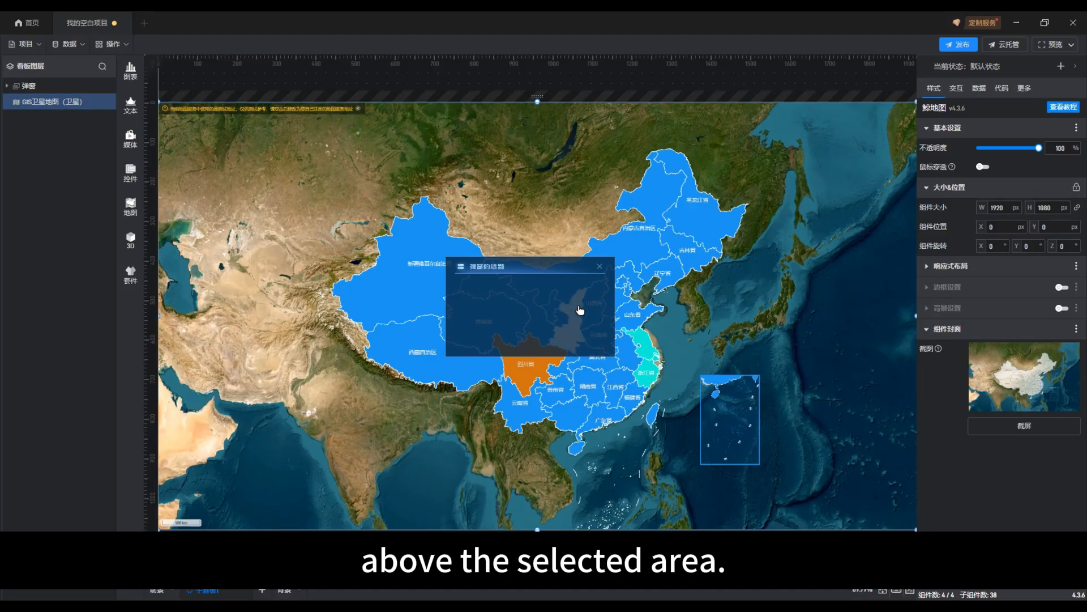
click(599, 268)
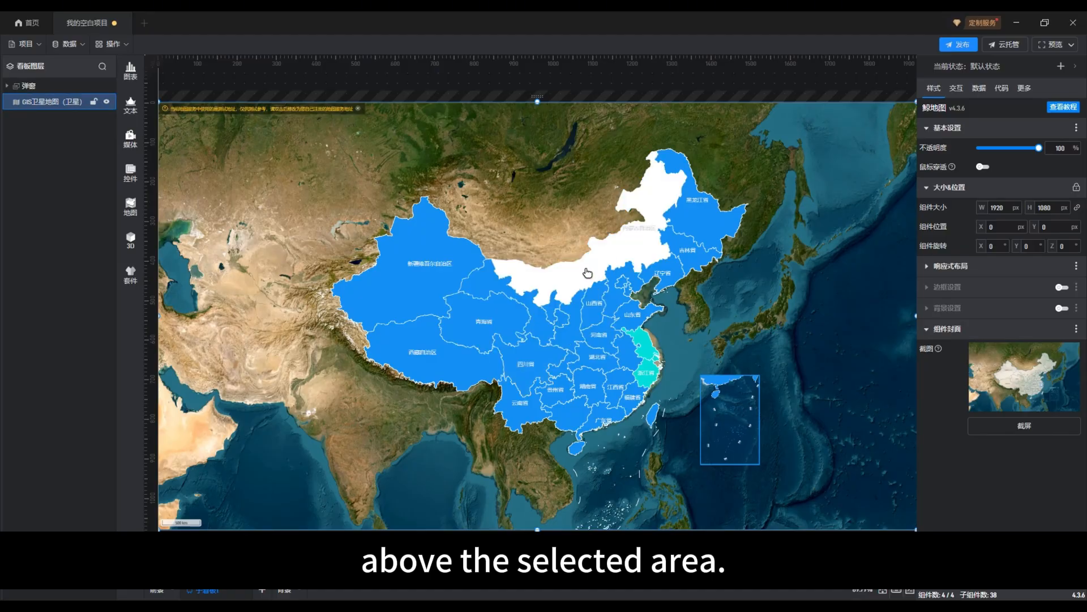
click(420, 292)
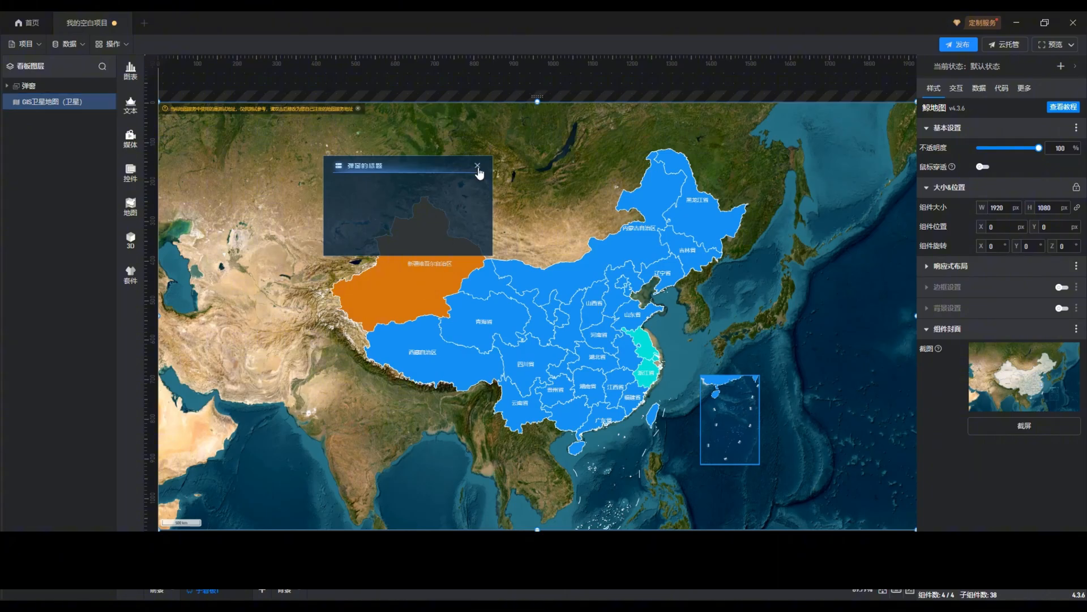
click(477, 167)
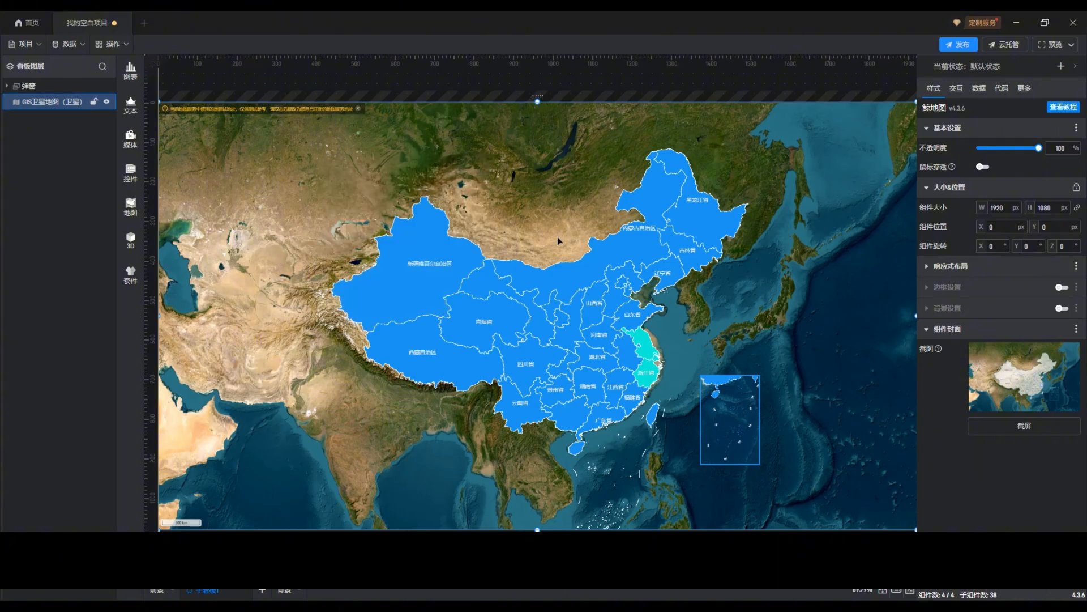